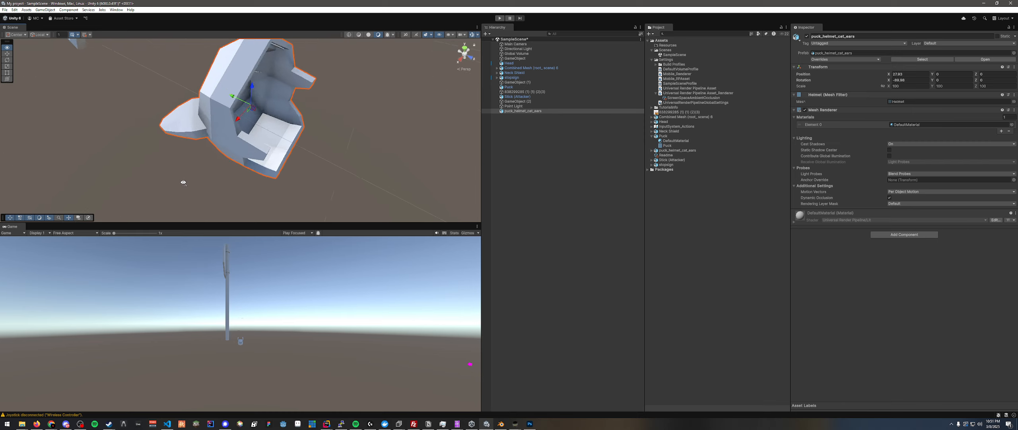
- Rename the puck_helmet_cat_ears object in the scene hierarchy to Helmet
{"action": "scroll", "coordinate": [175, 186], "scroll_direction": "down", "scroll_amount": 3}
{"action": "scroll", "coordinate": [170, 186], "scroll_direction": "up", "scroll_amount": 3}
{"action": "left_click", "coordinate": [525, 111]}
{"action": "right_click", "coordinate": [525, 111]}
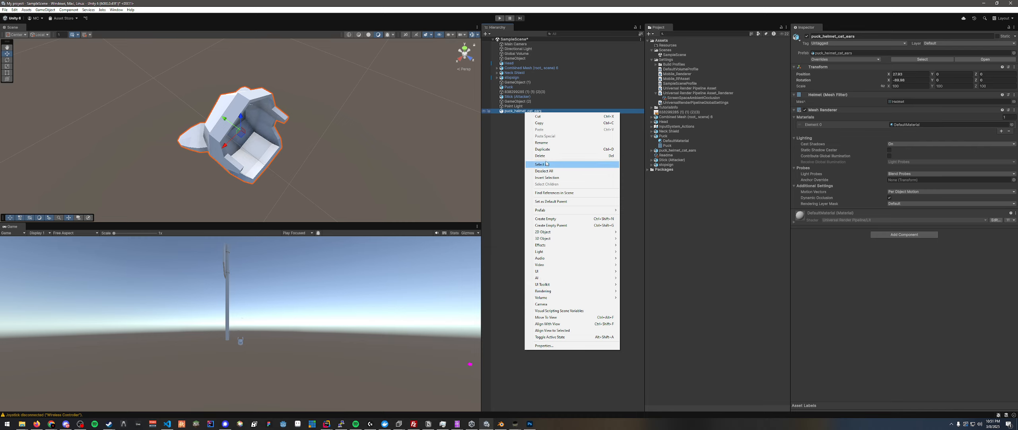
{"action": "left_click", "coordinate": [547, 142]}
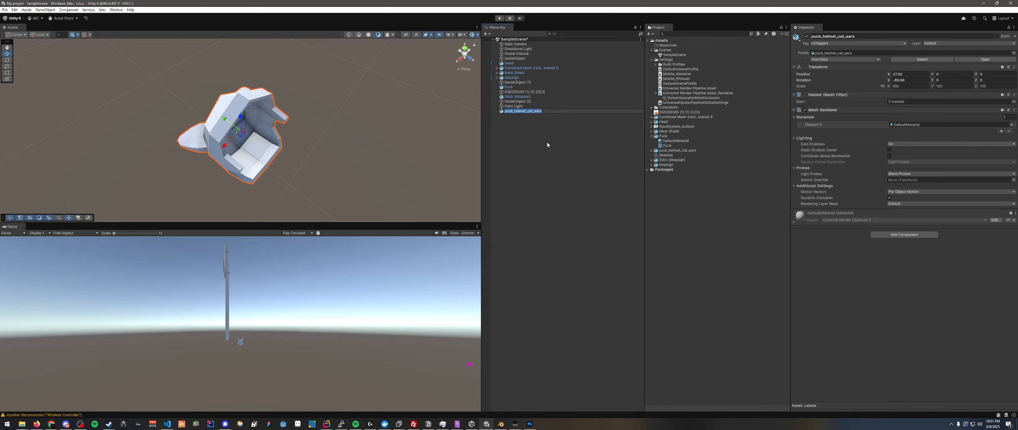
{"action": "type", "text": "Heleme"}
{"action": "key", "text": "BackSpace"}
{"action": "key", "text": "BackSpace"}
{"action": "key", "text": "BackSpace"}
{"action": "type", "text": "met"}
{"action": "key", "text": "Return"}
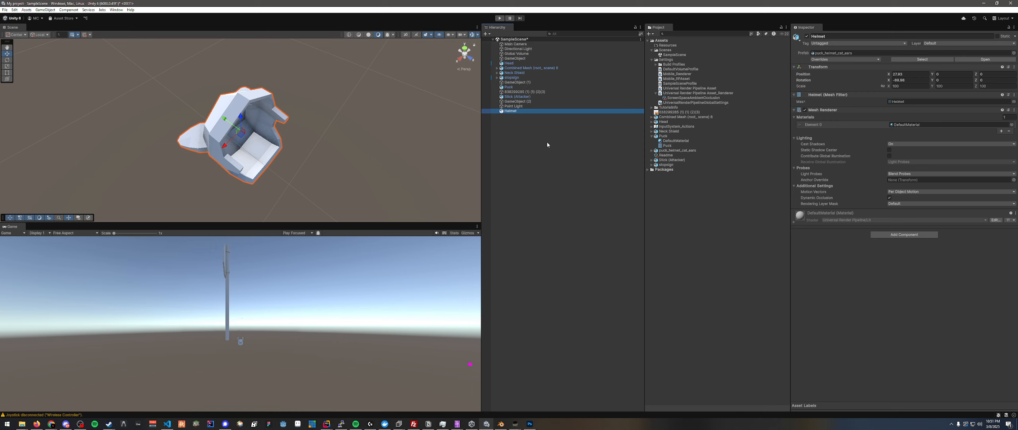
- Rename the puck_helmet_cat_ears model asset in the project to Helmet
{"action": "right_click", "coordinate": [673, 152]}
{"action": "left_click", "coordinate": [692, 182]}
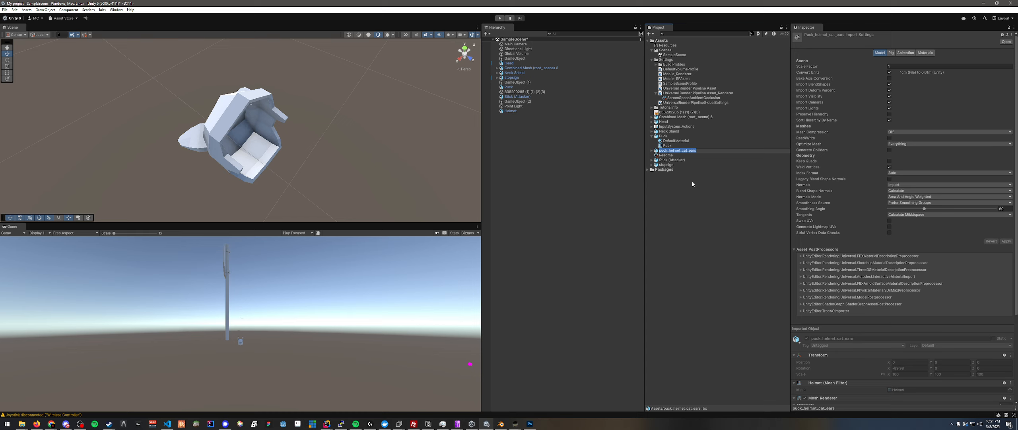
{"action": "type", "text": "Helmet"}
{"action": "key", "text": "Return"}
{"action": "left_click", "coordinate": [513, 111]}
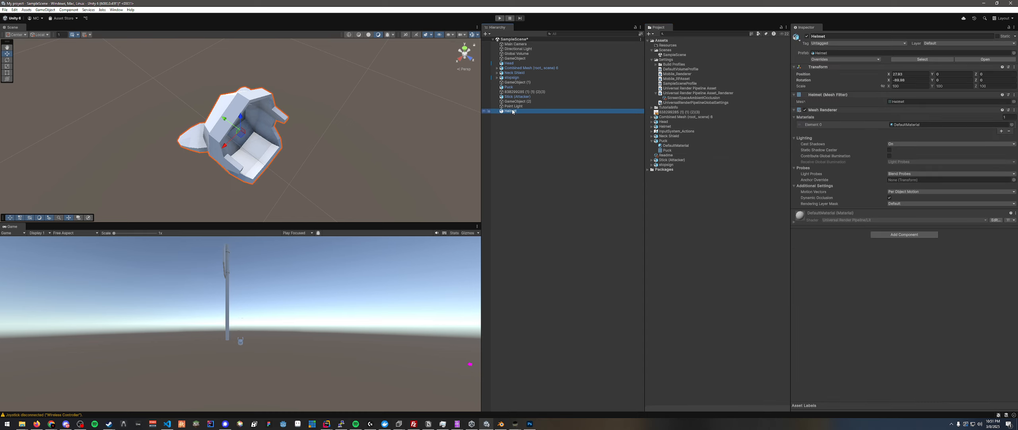
{"action": "right_click_drag", "start_coordinate": [289, 156], "coordinate": [216, 173]}
{"action": "key", "text": "w"}
{"action": "key", "text": "s"}
{"action": "key", "text": "w"}
{"action": "key", "text": "s"}
- Build the project with New Windows Profile into the existing buyild2 folder, saving the modified scene
{"action": "left_click", "coordinate": [5, 9]}
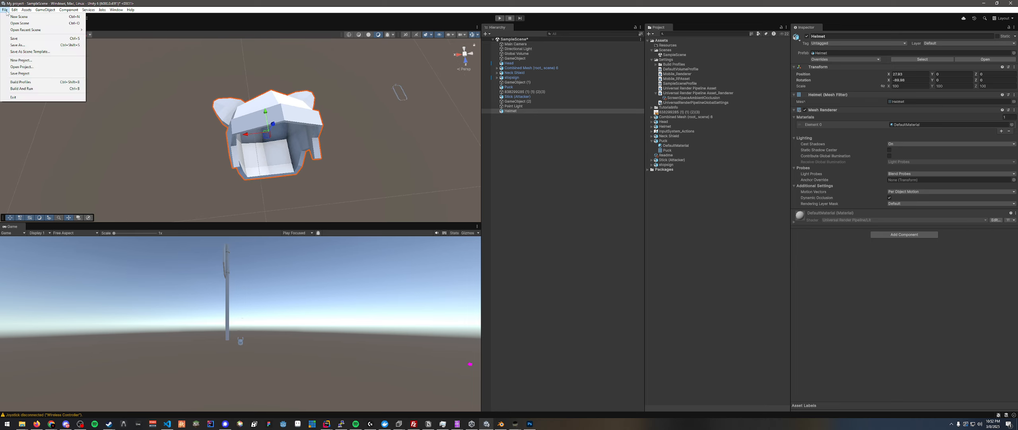
{"action": "left_click", "coordinate": [20, 82]}
{"action": "left_click_drag", "start_coordinate": [410, 124], "coordinate": [429, 133]}
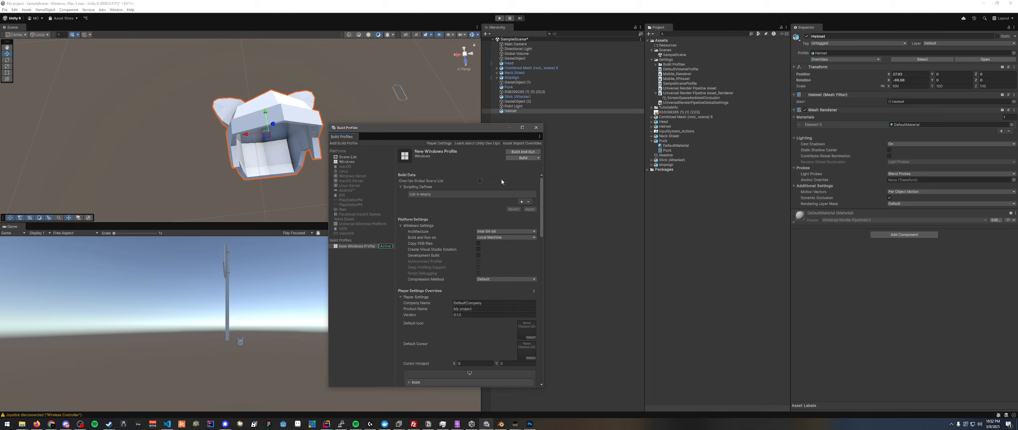
{"action": "left_click", "coordinate": [519, 159]}
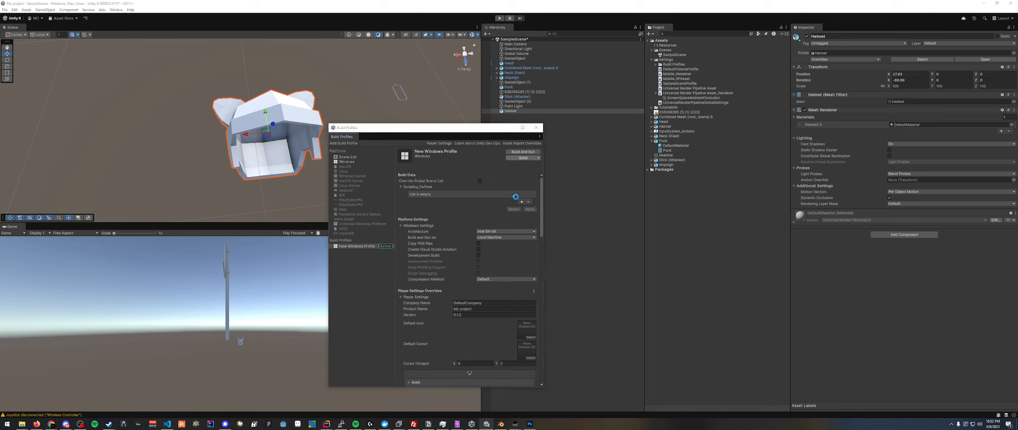
{"action": "left_click", "coordinate": [152, 87]}
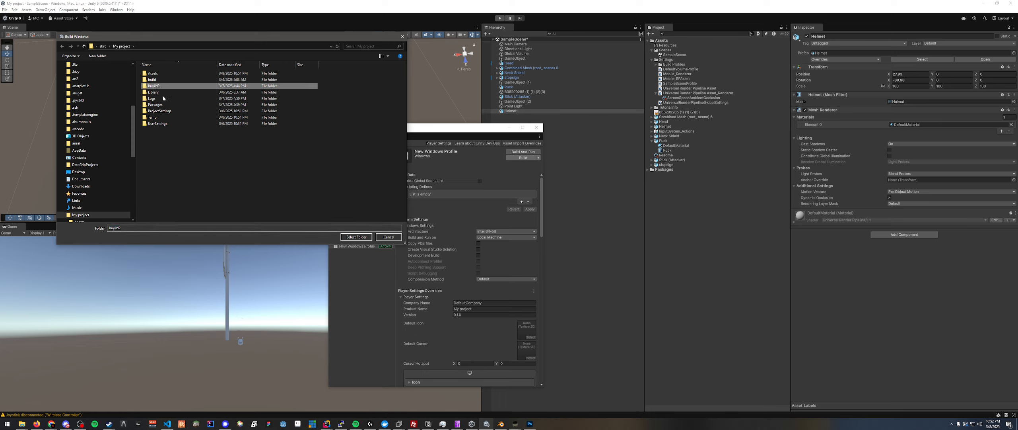
{"action": "left_click", "coordinate": [356, 236]}
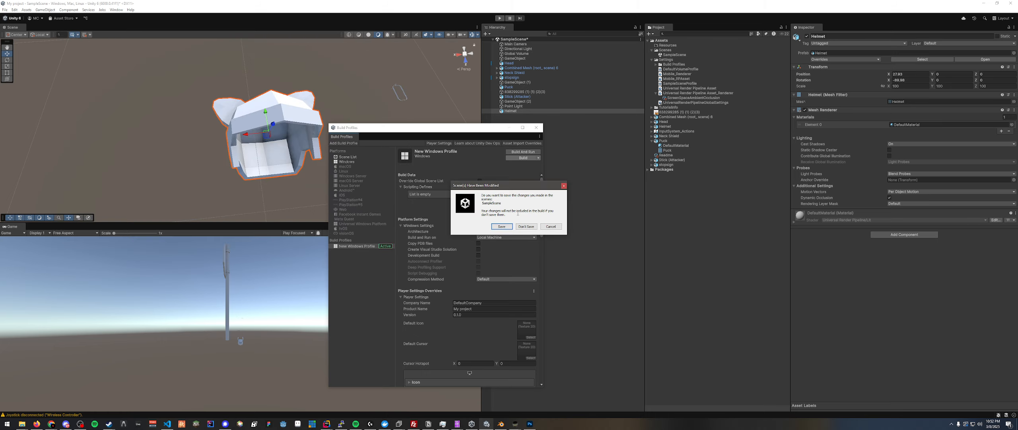
{"action": "left_click", "coordinate": [502, 226]}
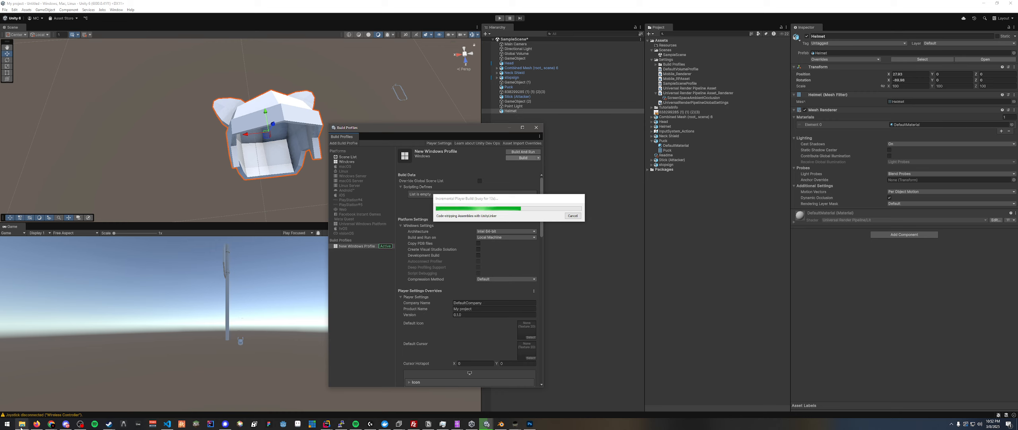
- Bring up the buyild2 folder in File Explorer and place the game's Assets Info window beside it
{"action": "mouse_move", "coordinate": [21, 426]}
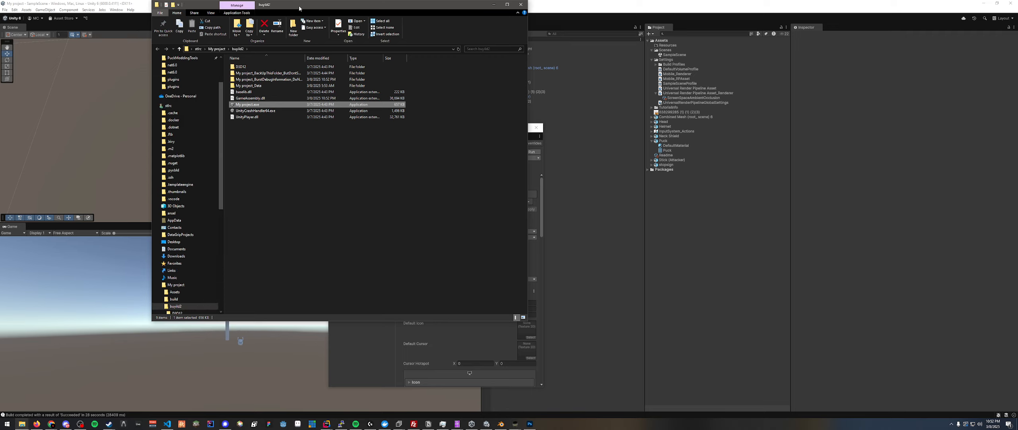
{"action": "mouse_move", "coordinate": [457, 423]}
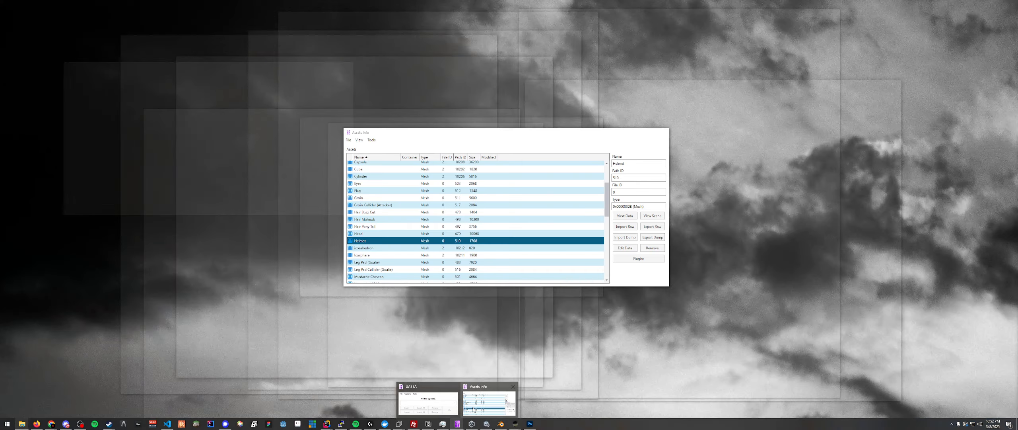
{"action": "left_click", "coordinate": [471, 411]}
{"action": "left_click_drag", "start_coordinate": [410, 160], "coordinate": [652, 170]}
- Start opening an assets file in the asset editor's main window and browse to the copied buyild2 folder path
{"action": "right_click", "coordinate": [457, 423]}
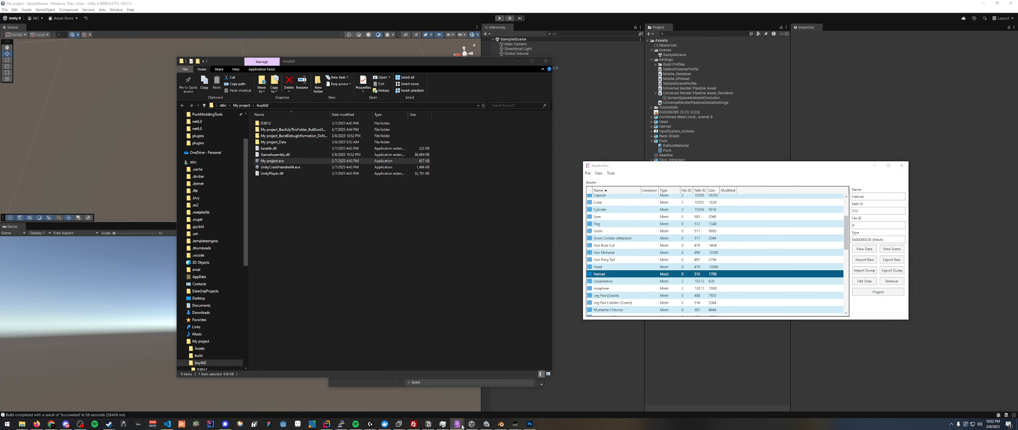
{"action": "left_click", "coordinate": [447, 391]}
{"action": "left_click_drag", "start_coordinate": [507, 189], "coordinate": [483, 176]}
{"action": "left_click", "coordinate": [425, 188]}
{"action": "left_click", "coordinate": [433, 196]}
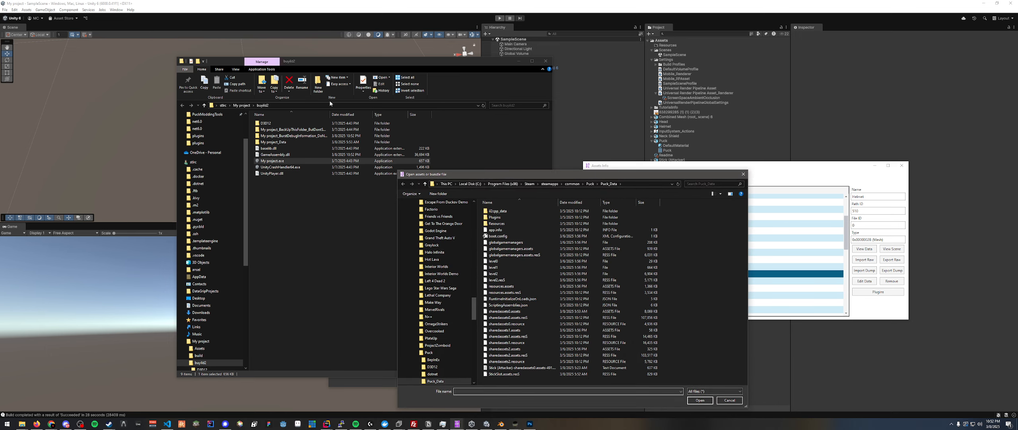
{"action": "left_click", "coordinate": [306, 102]}
{"action": "key", "text": "ctrl+c"}
{"action": "left_click", "coordinate": [633, 182]}
{"action": "key", "text": "ctrl+v"}
{"action": "key", "text": "Return"}
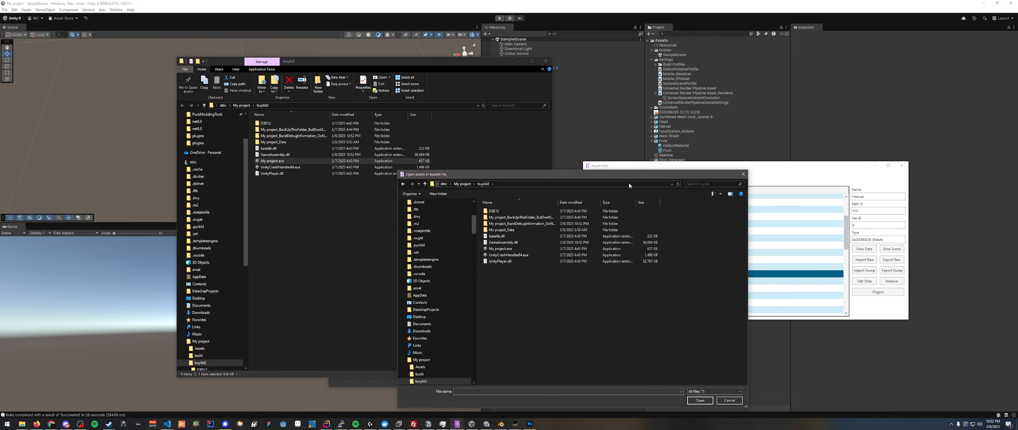
- Load sharedassets0.assets from the My project_Data folder of the build
{"action": "left_click_drag", "start_coordinate": [525, 174], "coordinate": [360, 155]}
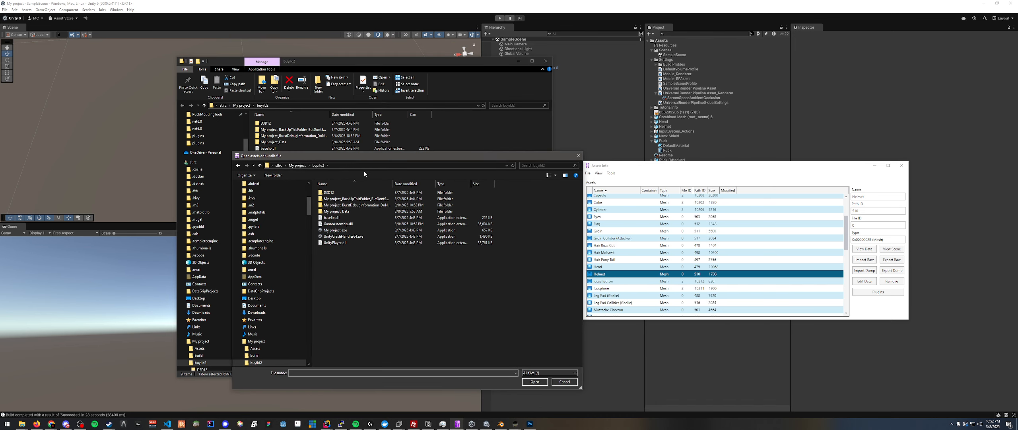
{"action": "double_click", "coordinate": [336, 212]}
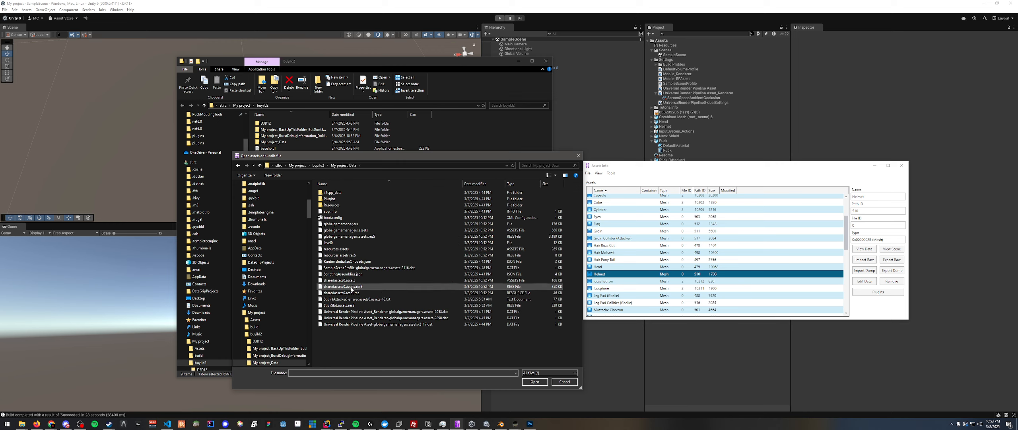
{"action": "left_click", "coordinate": [352, 281]}
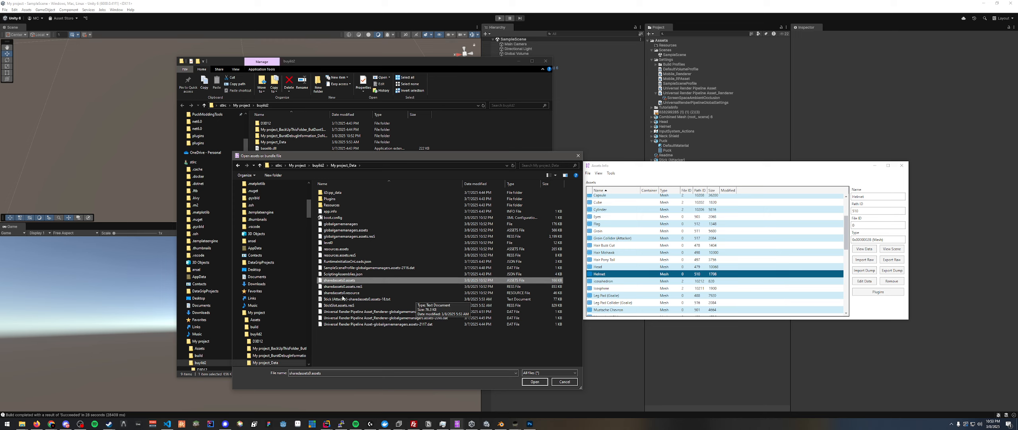
{"action": "left_click", "coordinate": [535, 381]}
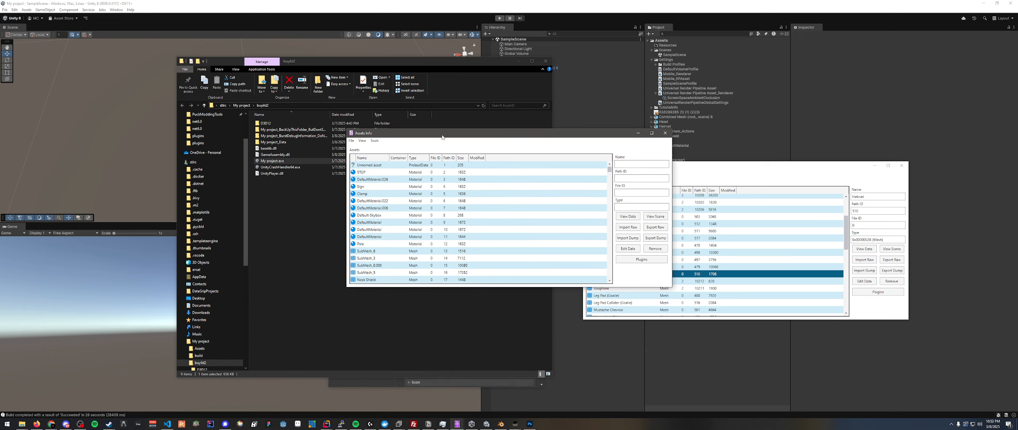
- Sort the build's asset list by name and filter it to the Mesh type only
{"action": "left_click_drag", "start_coordinate": [423, 137], "coordinate": [335, 161]}
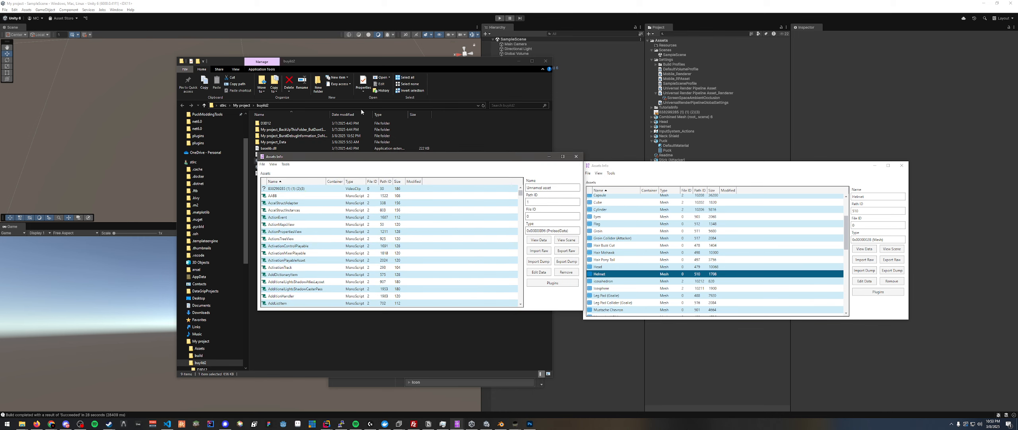
{"action": "left_click", "coordinate": [273, 165]}
{"action": "left_click", "coordinate": [296, 195]}
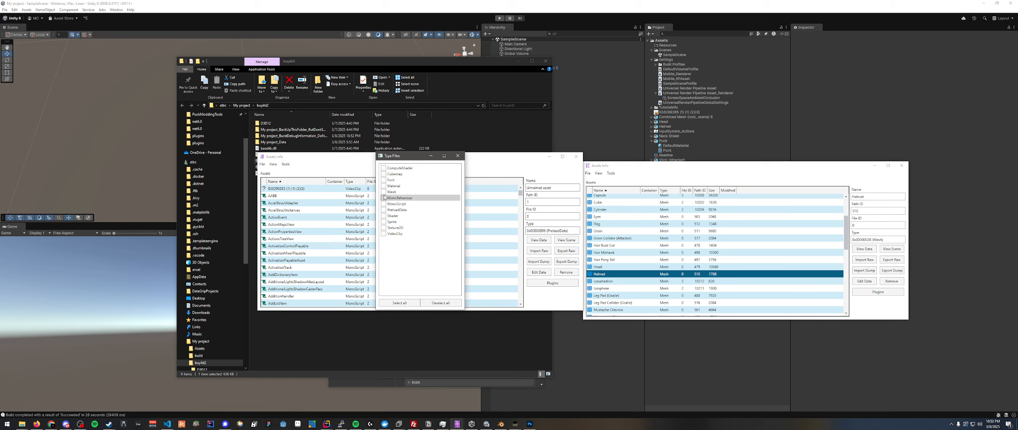
{"action": "left_click", "coordinate": [458, 156]}
{"action": "left_click_drag", "start_coordinate": [343, 160], "coordinate": [346, 158]}
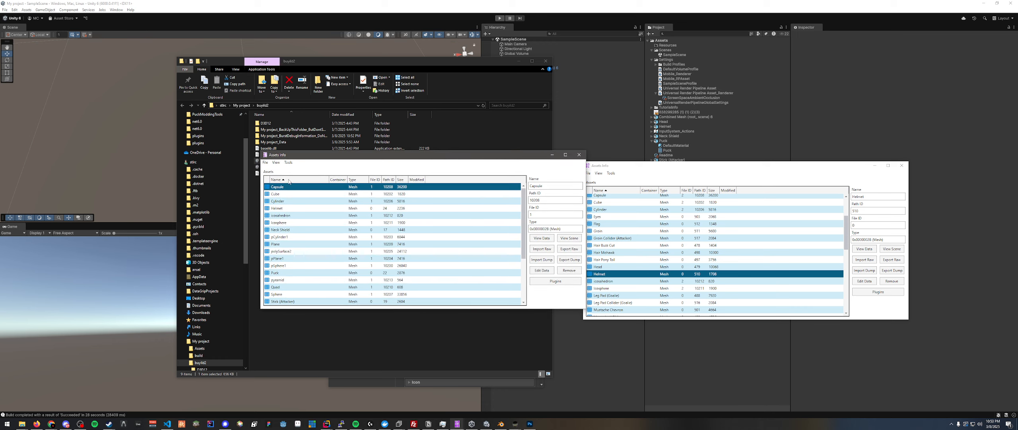
- Export the build's Helmet mesh as a UABE text dump into the My project_Data folder, keeping the suggested file name
{"action": "scroll", "coordinate": [288, 264], "scroll_direction": "down", "scroll_amount": 3}
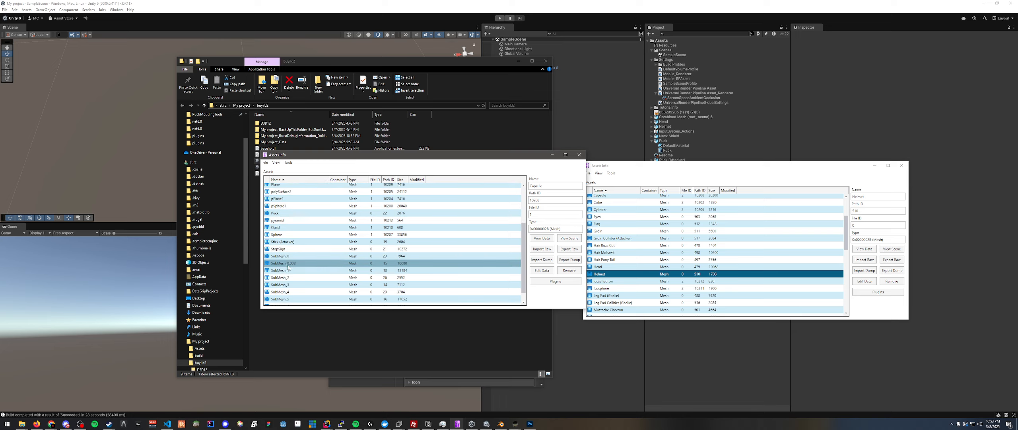
{"action": "scroll", "coordinate": [288, 267], "scroll_direction": "up", "scroll_amount": 3}
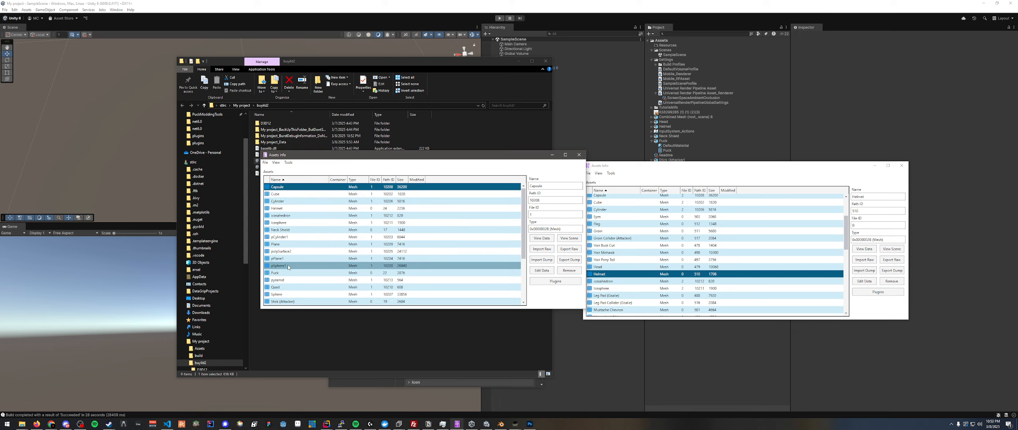
{"action": "left_click", "coordinate": [275, 210]}
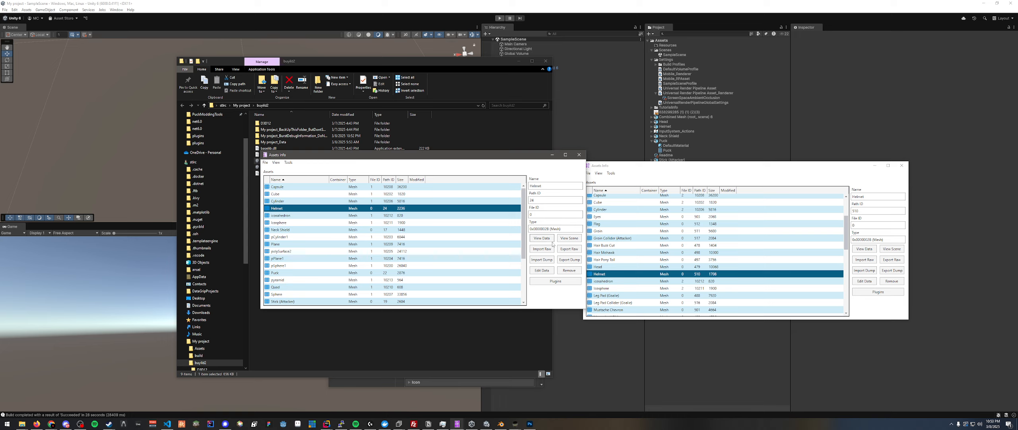
{"action": "left_click", "coordinate": [566, 259]}
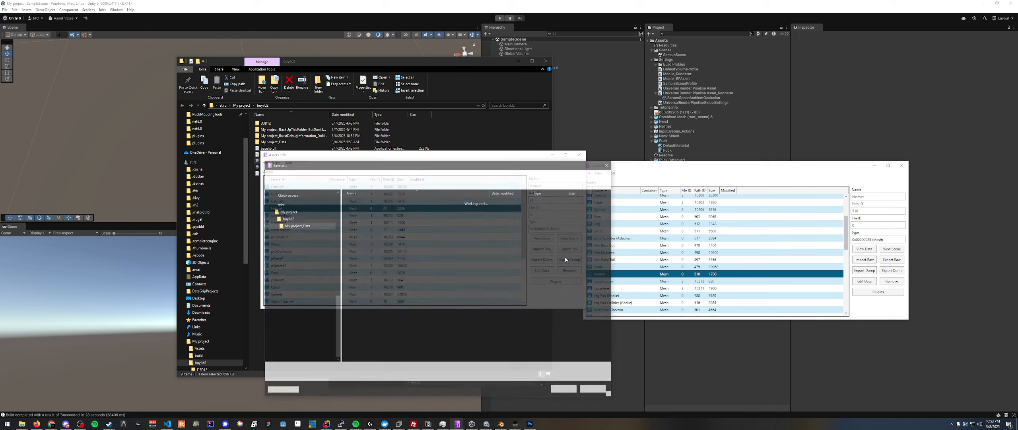
{"action": "left_click_drag", "start_coordinate": [476, 160], "coordinate": [628, 173]}
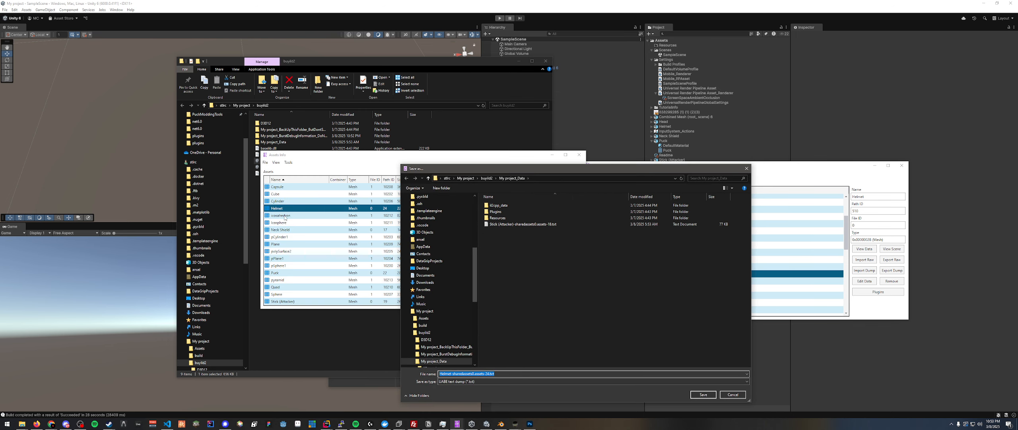
{"action": "left_click_drag", "start_coordinate": [496, 164], "coordinate": [497, 165]}
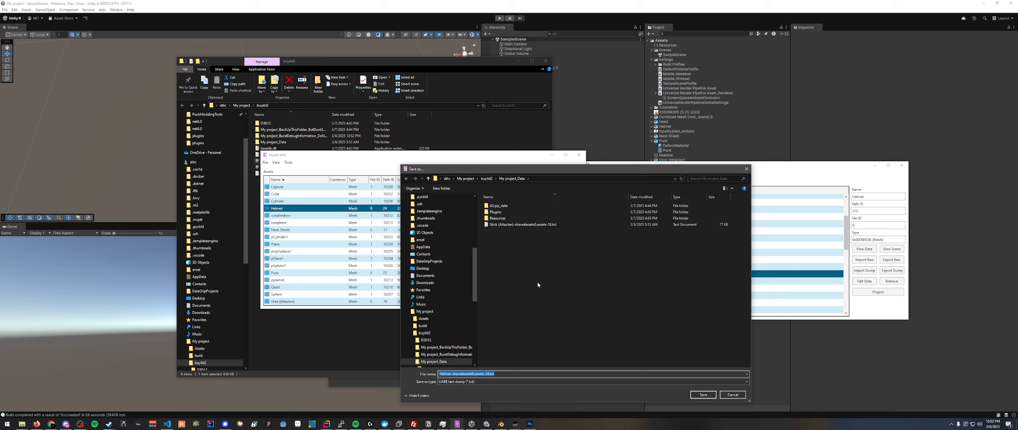
{"action": "left_click_drag", "start_coordinate": [530, 169], "coordinate": [517, 169]}
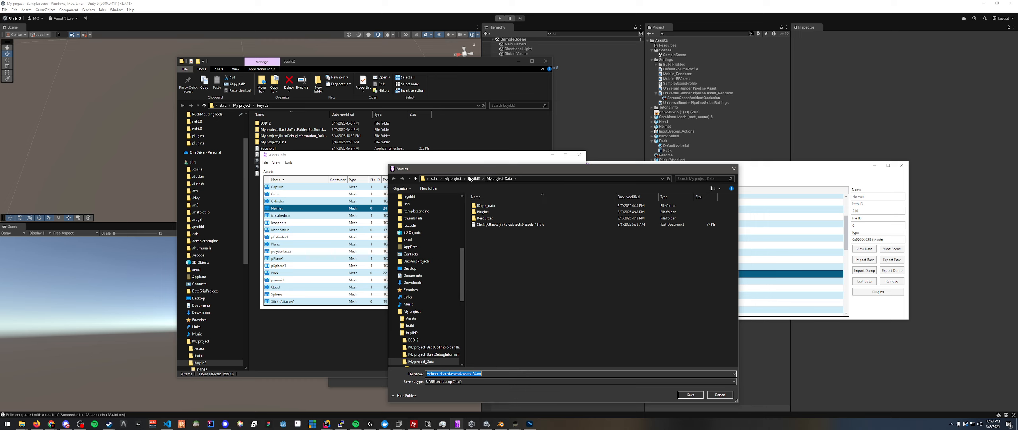
{"action": "left_click", "coordinate": [692, 394]}
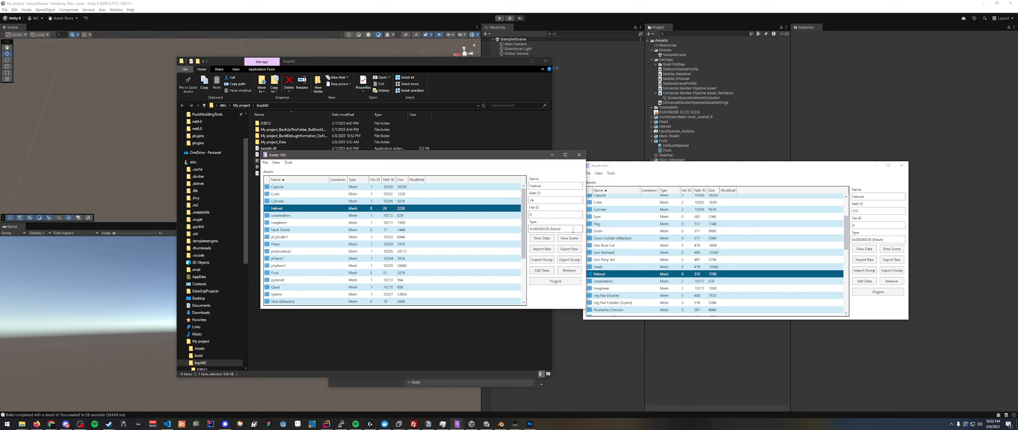
- Open the exported Helmet text dump from the build's My project_Data folder in Notepad and move its window aside
{"action": "left_click", "coordinate": [359, 338]}
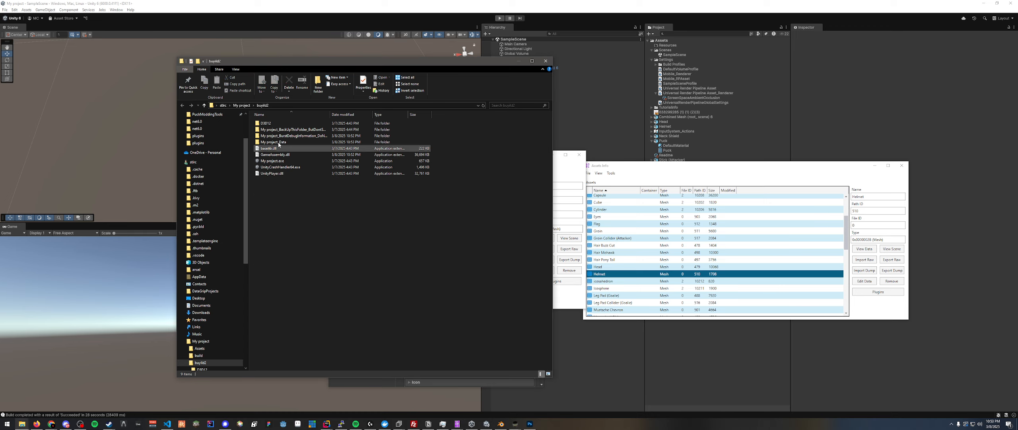
{"action": "double_click", "coordinate": [273, 142]}
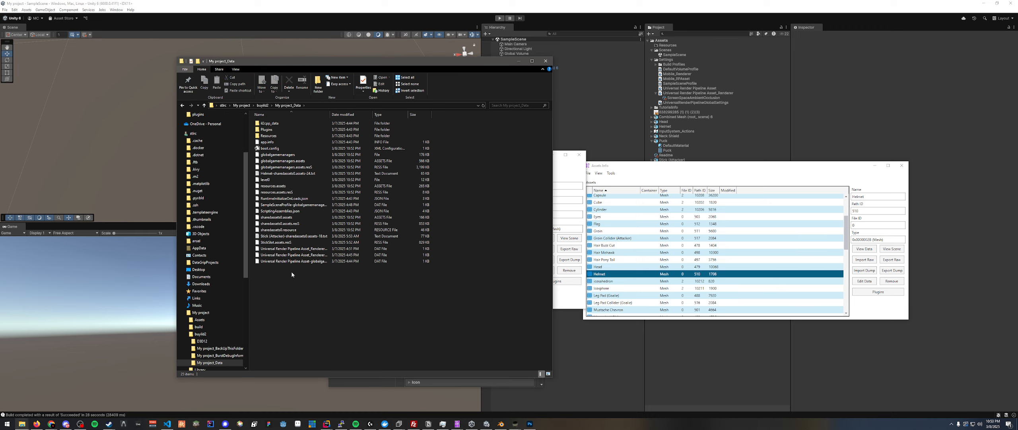
{"action": "left_click", "coordinate": [270, 174]}
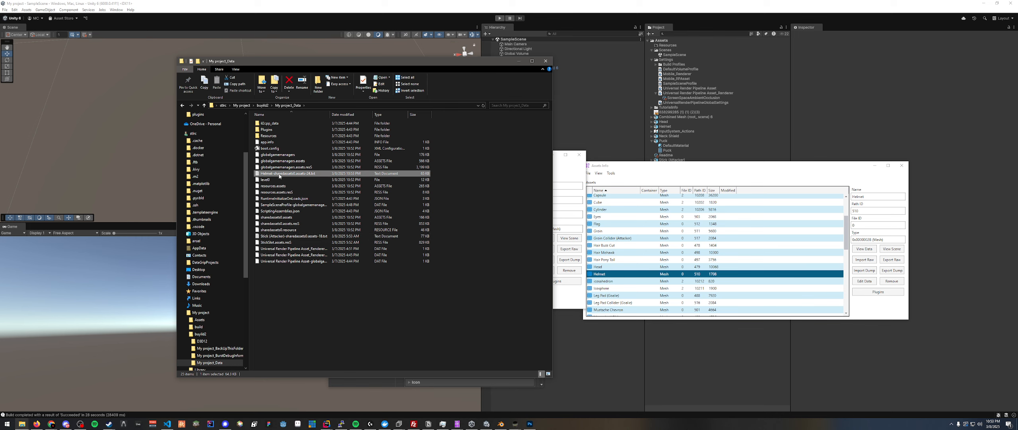
{"action": "double_click", "coordinate": [279, 176]}
{"action": "left_click_drag", "start_coordinate": [559, 67], "coordinate": [153, 74]}
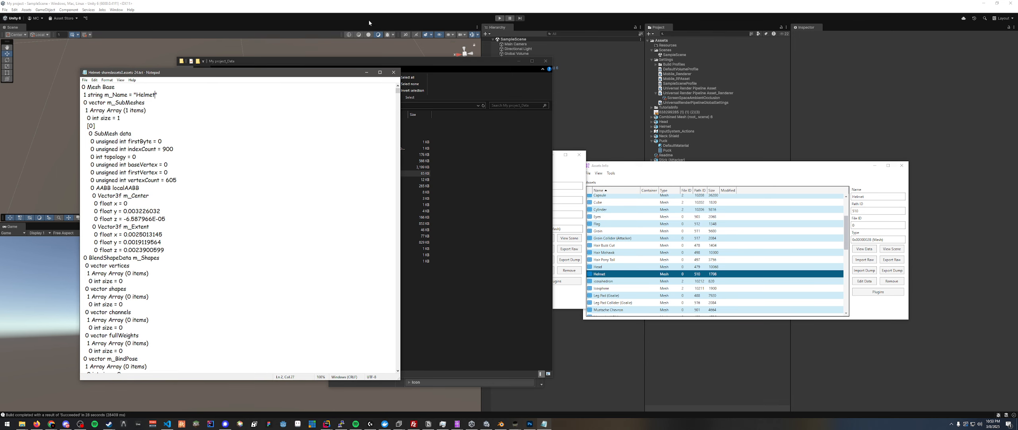
- Export the game's Helmet mesh as a UABE text dump into the My project_Data folder, keeping the suggested file name
{"action": "left_click", "coordinate": [147, 218]}
{"action": "left_click_drag", "start_coordinate": [623, 166], "coordinate": [606, 158]}
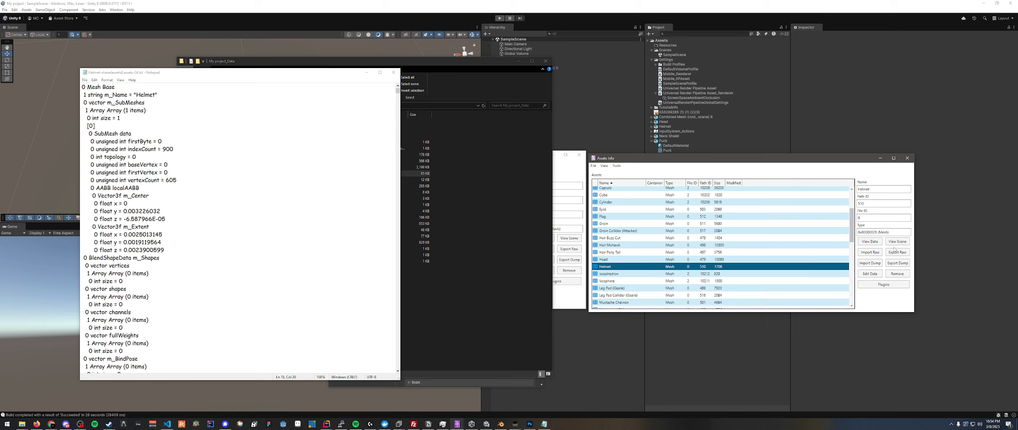
{"action": "left_click", "coordinate": [898, 263]}
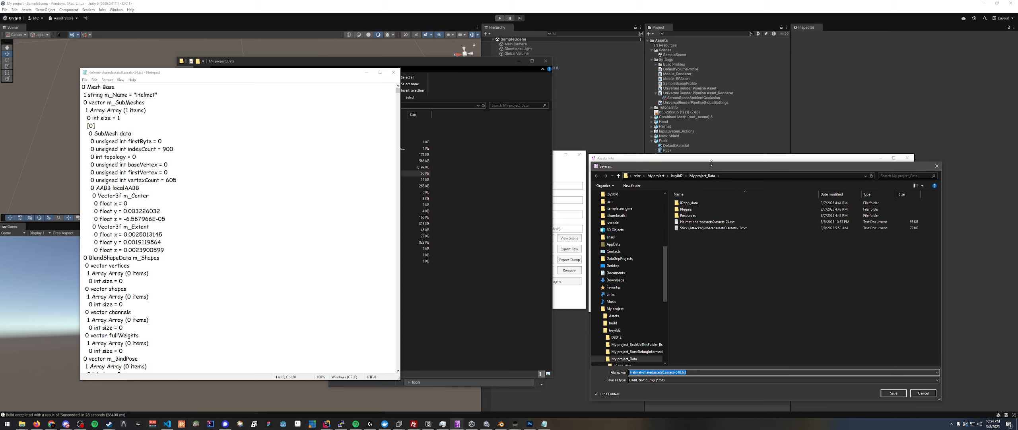
{"action": "left_click", "coordinate": [667, 369]}
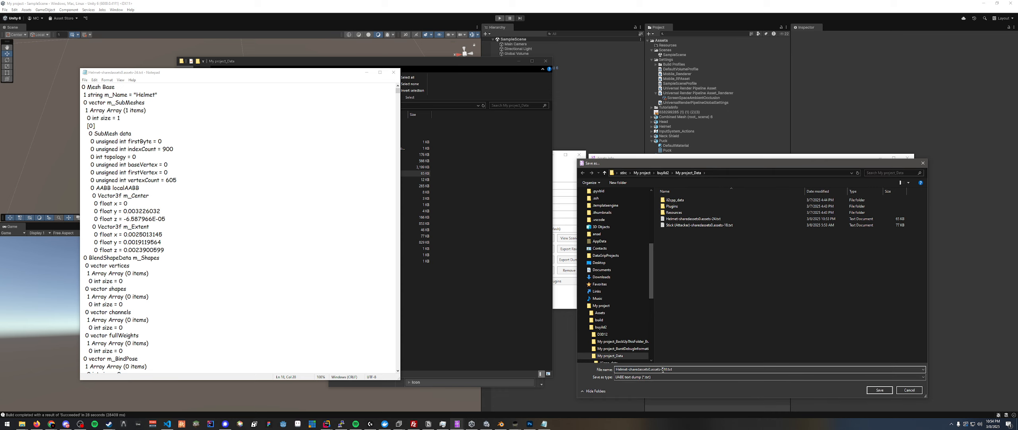
{"action": "left_click", "coordinate": [880, 390]}
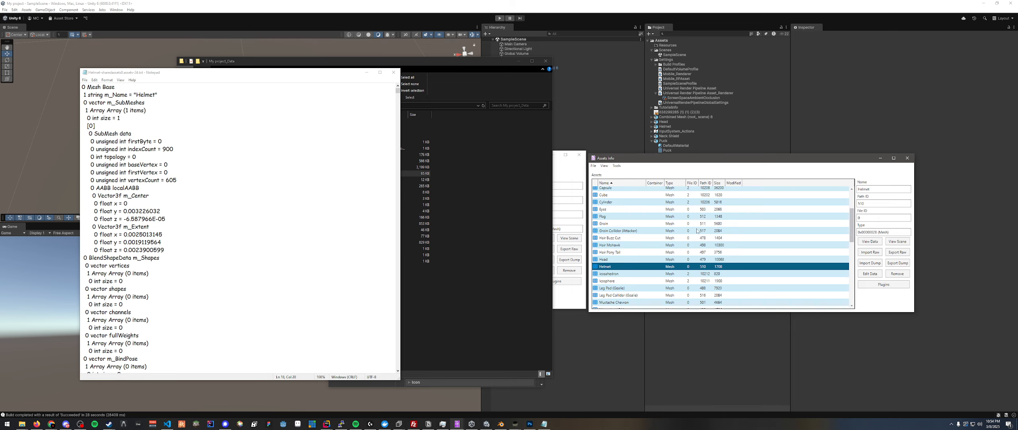
- Open the game's exported Helmet text dump from My project_Data in Notepad and place it side by side with the build's dump
{"action": "left_click", "coordinate": [474, 155]}
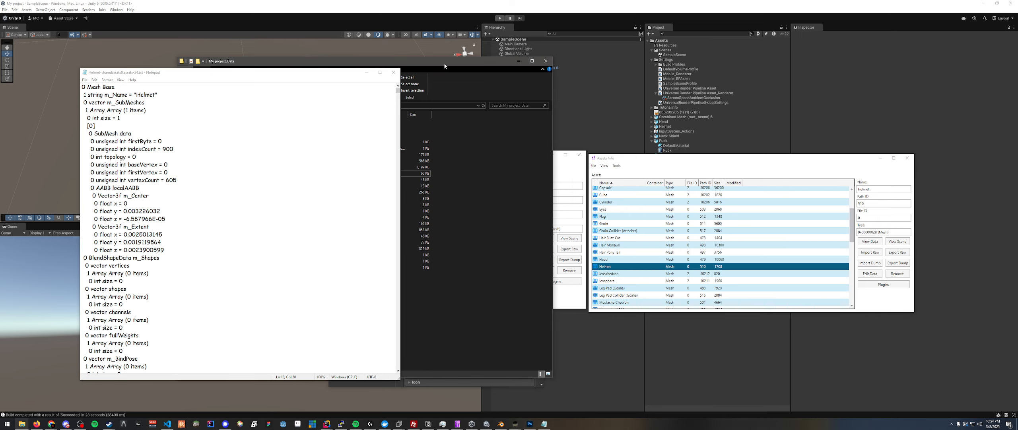
{"action": "left_click_drag", "start_coordinate": [445, 64], "coordinate": [502, 78]}
{"action": "left_click_drag", "start_coordinate": [338, 73], "coordinate": [284, 74]}
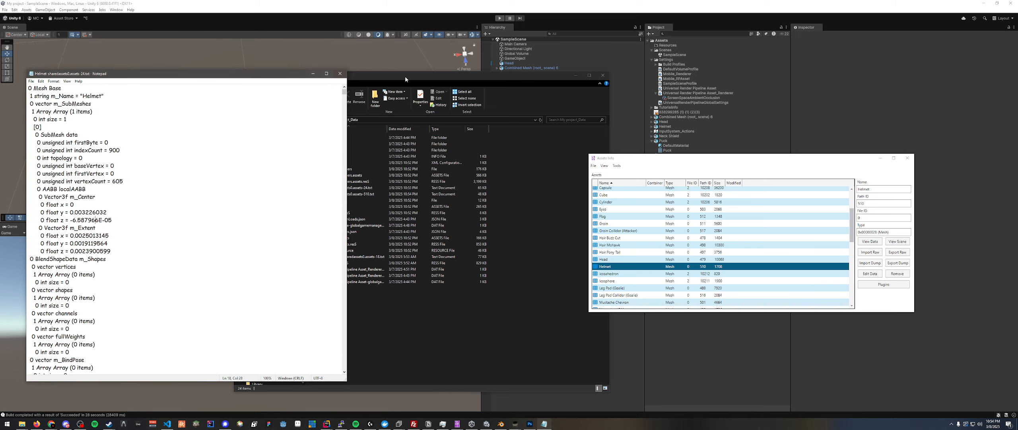
{"action": "left_click_drag", "start_coordinate": [405, 77], "coordinate": [425, 72]}
{"action": "left_click", "coordinate": [388, 190]}
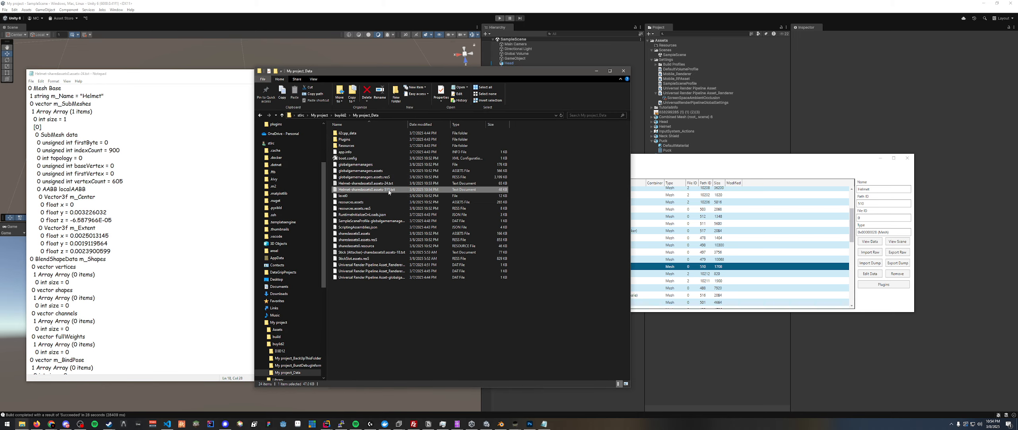
{"action": "double_click", "coordinate": [389, 191]}
{"action": "left_click_drag", "start_coordinate": [580, 70], "coordinate": [588, 84]}
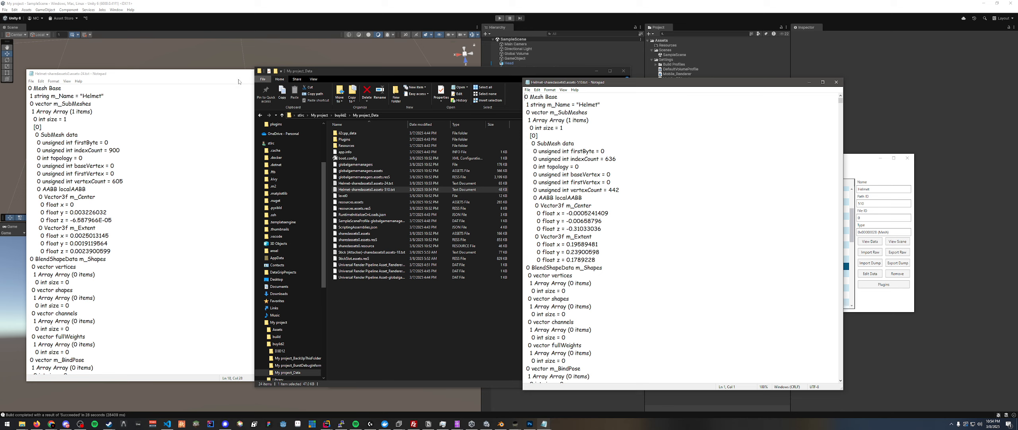
{"action": "left_click_drag", "start_coordinate": [238, 76], "coordinate": [411, 86]}
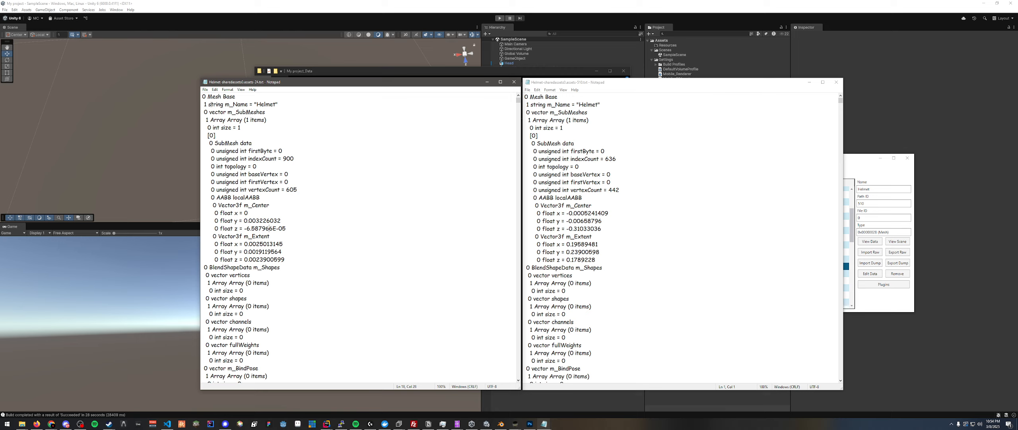
- Compare the m_Name lines of the two Helmet dumps and examine the localAABB center and extent values in the build's dump
{"action": "left_click_drag", "start_coordinate": [205, 105], "coordinate": [298, 104]}
{"action": "left_click", "coordinate": [298, 104]}
{"action": "left_click_drag", "start_coordinate": [257, 84], "coordinate": [252, 84]}
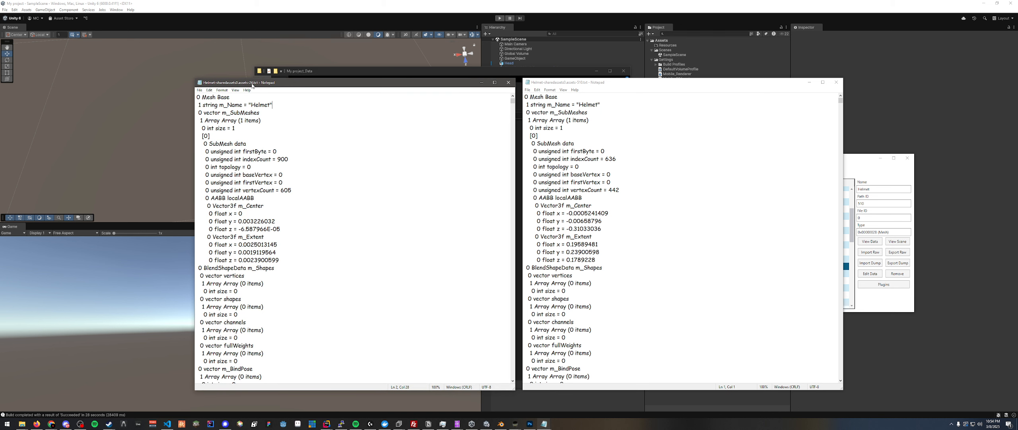
{"action": "double_click", "coordinate": [260, 104]}
{"action": "double_click", "coordinate": [593, 105]}
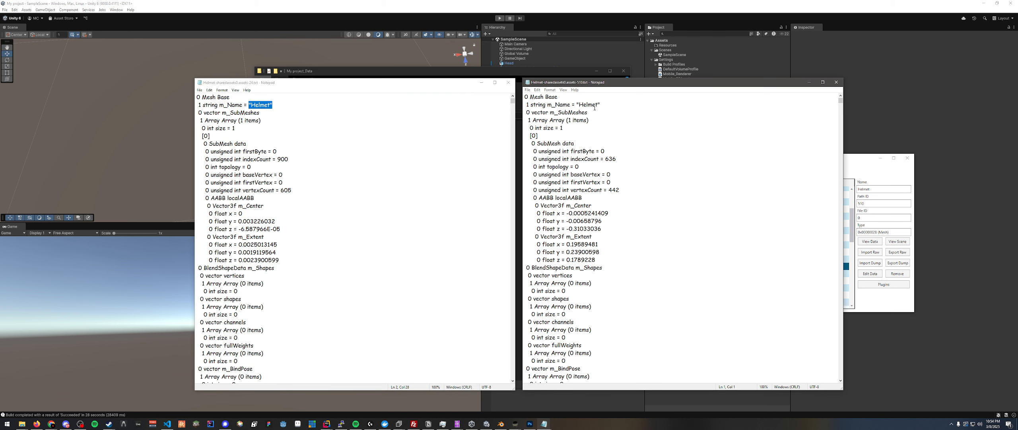
{"action": "left_click", "coordinate": [271, 105]}
{"action": "left_click", "coordinate": [593, 104]}
{"action": "left_click", "coordinate": [260, 105]}
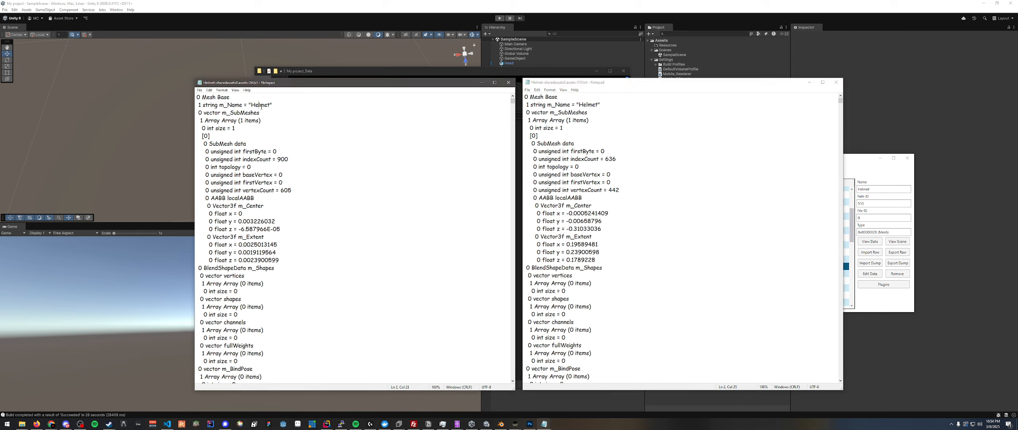
{"action": "left_click", "coordinate": [597, 105]}
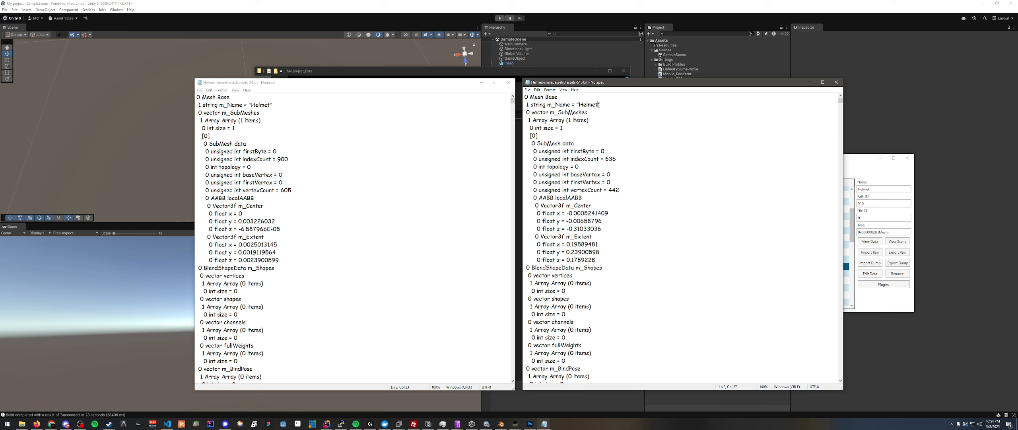
{"action": "left_click", "coordinate": [369, 196]}
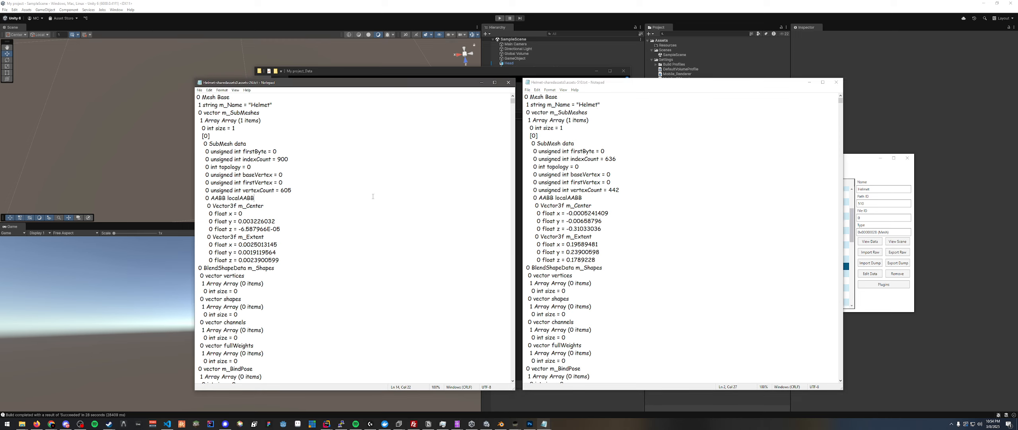
{"action": "left_click", "coordinate": [589, 104]}
{"action": "left_click", "coordinate": [255, 105]}
{"action": "left_click_drag", "start_coordinate": [280, 260], "coordinate": [225, 207]}
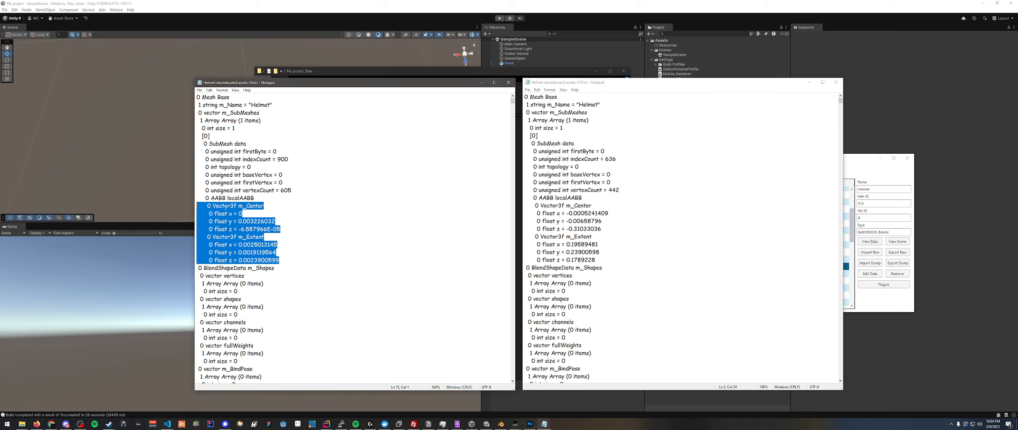
- Compare the end of both Helmet dumps, examining the mesh metrics and the StreamingInfo m_StreamData offset, size and path
{"action": "left_click_drag", "start_coordinate": [513, 101], "coordinate": [489, 380]}
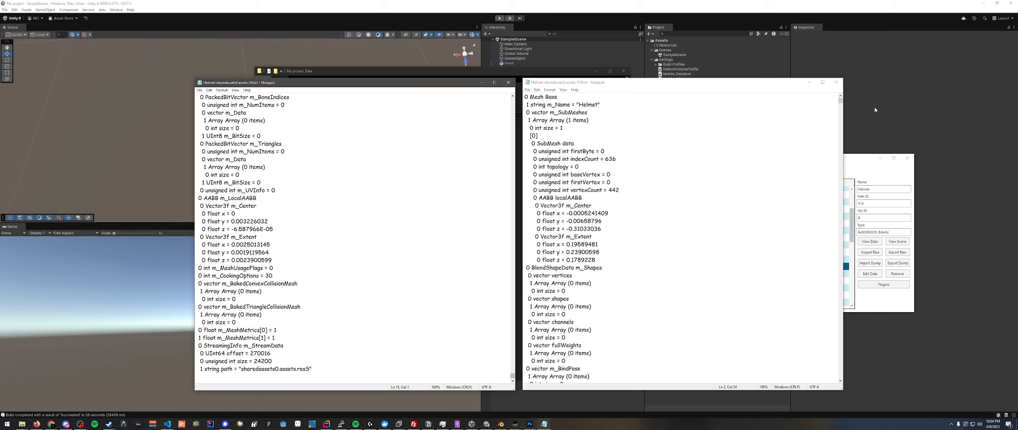
{"action": "left_click_drag", "start_coordinate": [841, 100], "coordinate": [837, 379]}
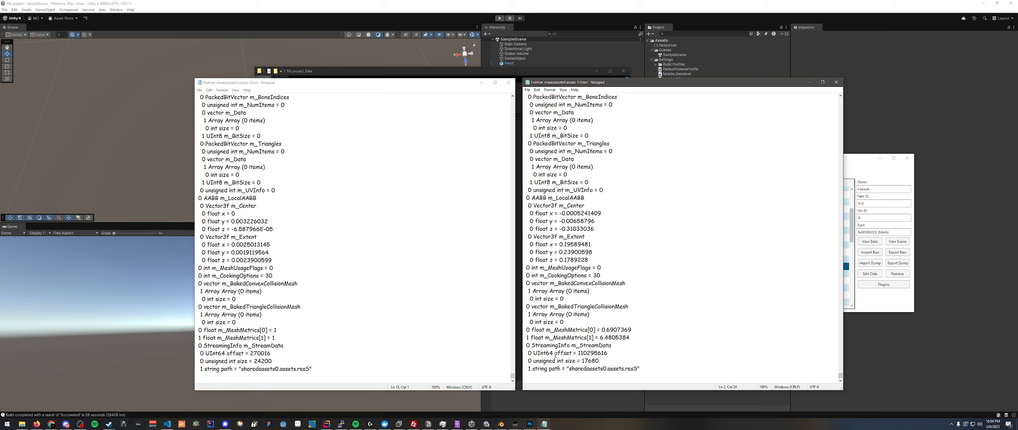
{"action": "left_click_drag", "start_coordinate": [313, 369], "coordinate": [208, 330]}
{"action": "left_click", "coordinate": [208, 330]}
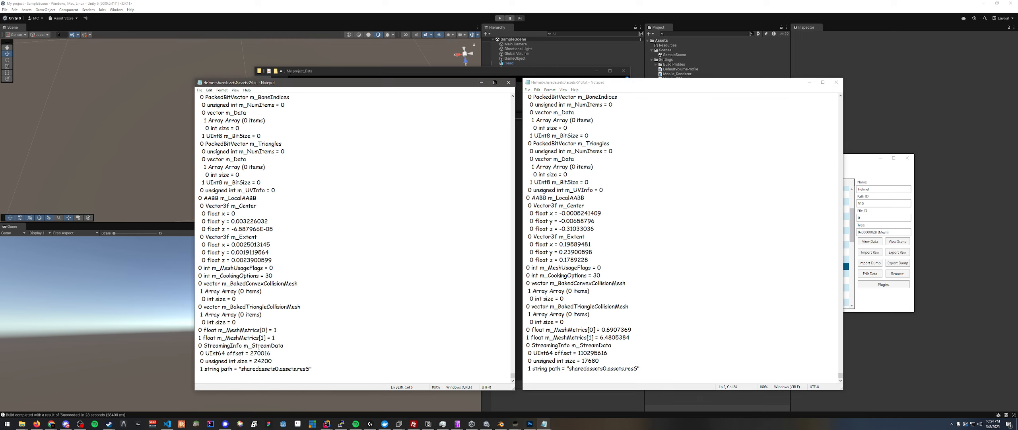
{"action": "double_click", "coordinate": [258, 346]}
{"action": "key", "text": "Right"}
{"action": "left_click_drag", "start_coordinate": [242, 370], "coordinate": [310, 370]}
{"action": "double_click", "coordinate": [253, 371]}
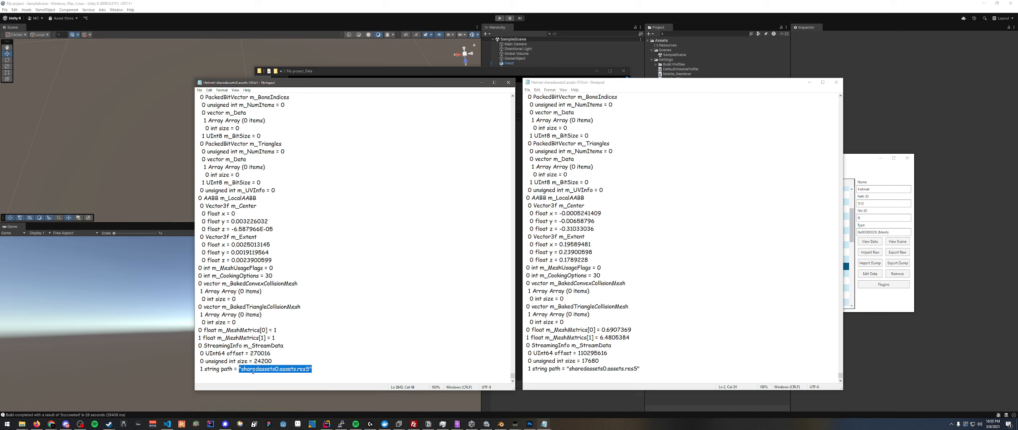
{"action": "left_click", "coordinate": [252, 370]}
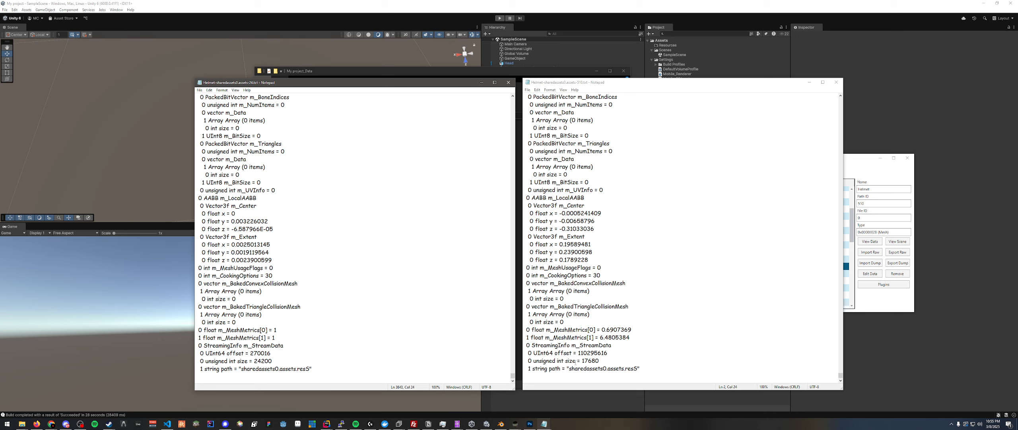
{"action": "left_click_drag", "start_coordinate": [864, 158], "coordinate": [884, 163]}
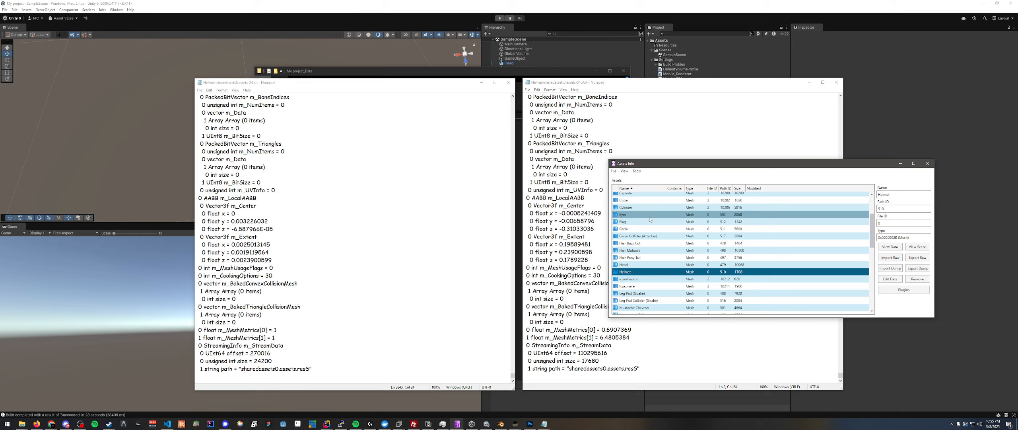
{"action": "left_click_drag", "start_coordinate": [570, 370], "coordinate": [638, 367]}
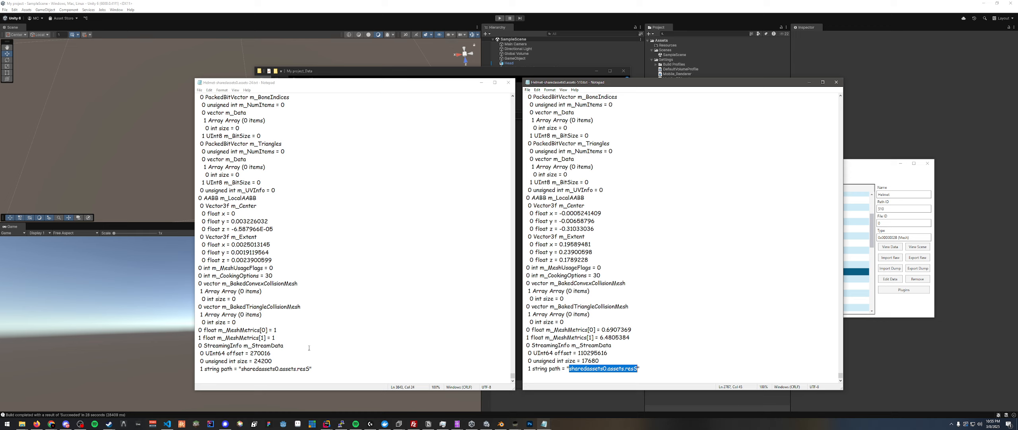
- Change the stream data path in the build's Helmet dump to "CatHelmet.assets.resS" and save the file
{"action": "left_click_drag", "start_coordinate": [279, 368], "coordinate": [242, 370]}
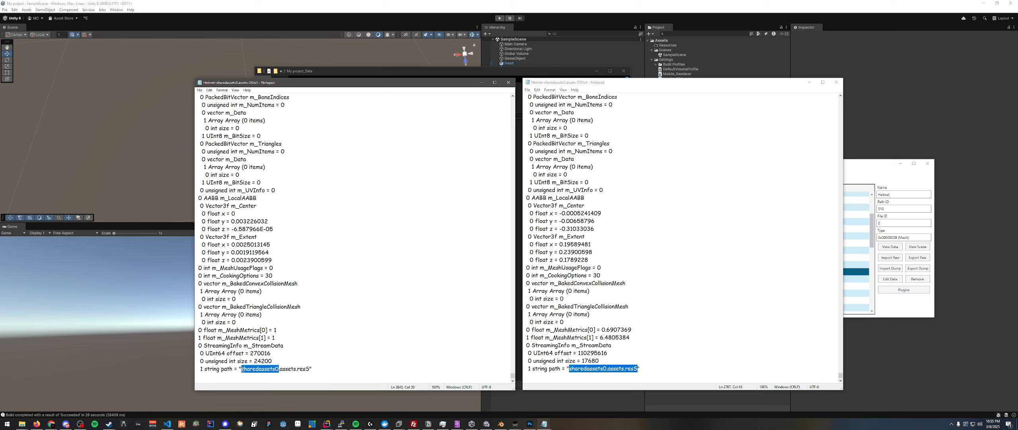
{"action": "type", "text": "CatHelem"}
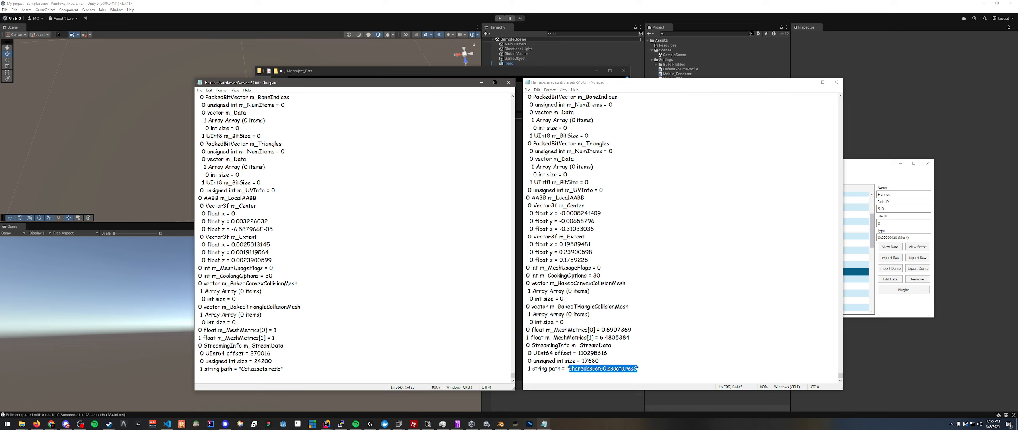
{"action": "key", "text": "BackSpace"}
{"action": "key", "text": "BackSpace"}
{"action": "type", "text": "met"}
{"action": "left_click_drag", "start_coordinate": [300, 368], "coordinate": [241, 368]}
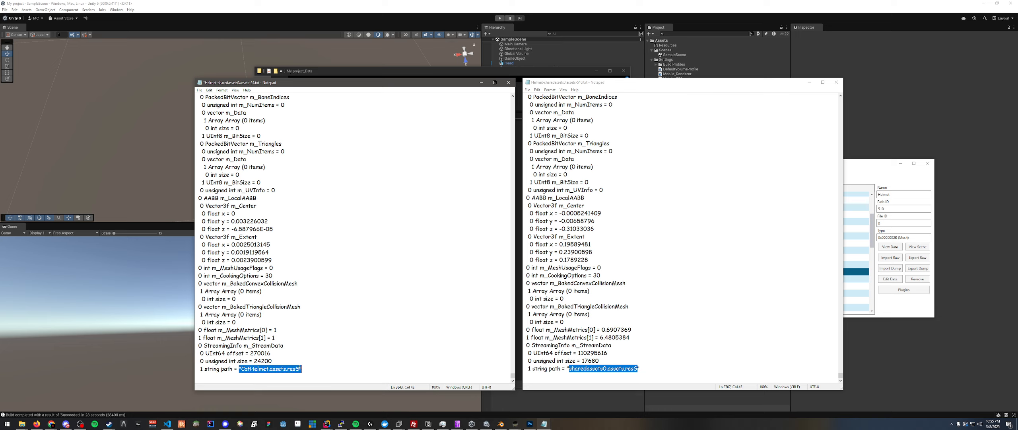
{"action": "left_click", "coordinate": [286, 215]}
{"action": "key", "text": "ctrl+s"}
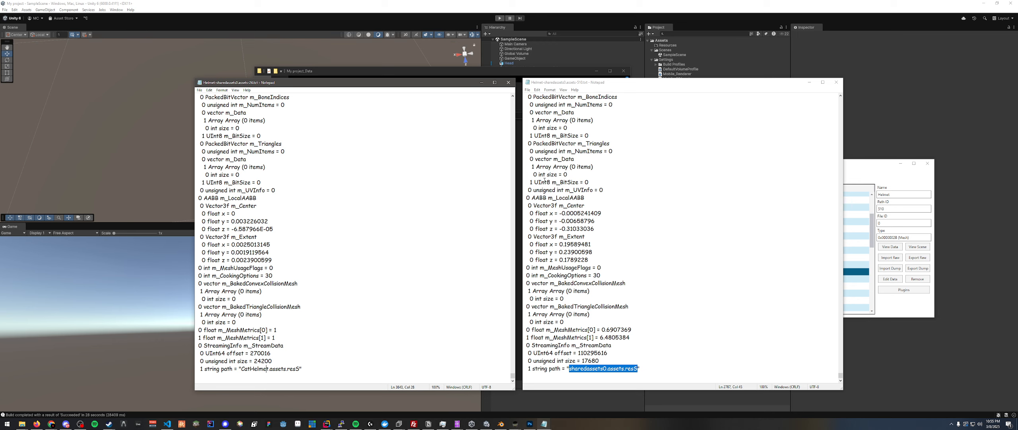
- Duplicate sharedassets0.assets.resS inside the build's My project_Data folder
{"action": "left_click", "coordinate": [431, 71]}
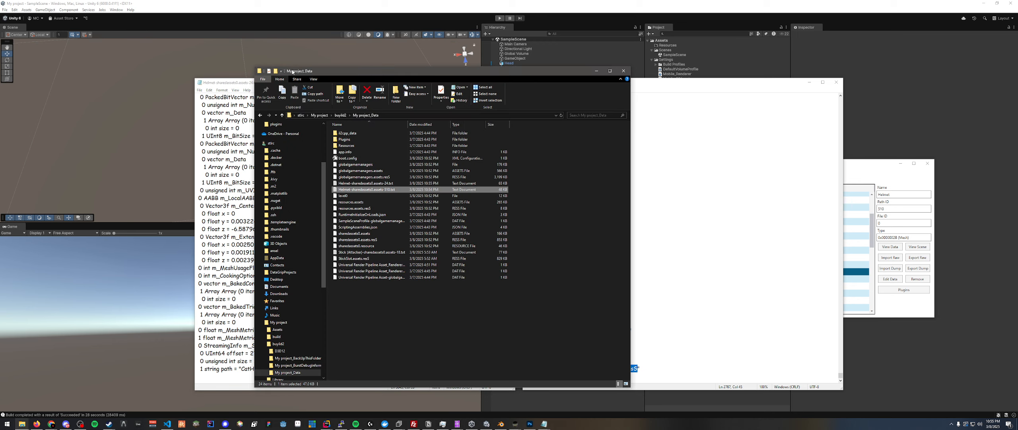
{"action": "left_click_drag", "start_coordinate": [295, 71], "coordinate": [286, 68]}
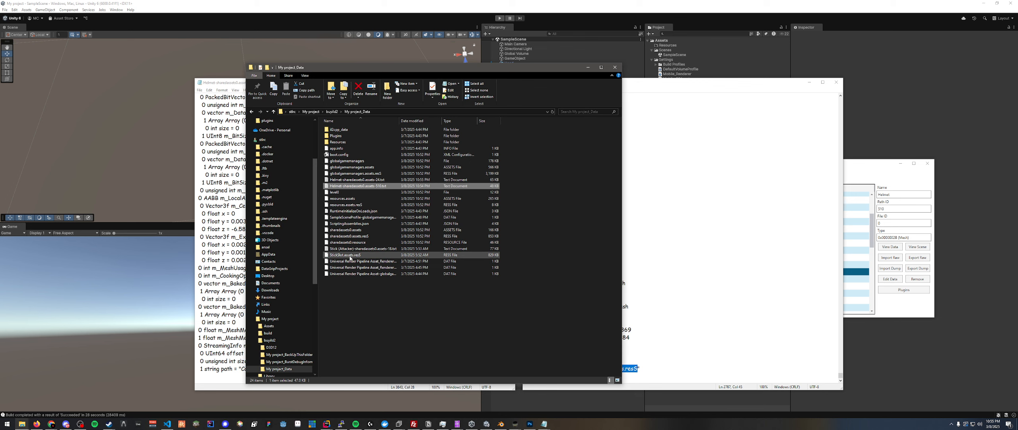
{"action": "left_click", "coordinate": [350, 236]}
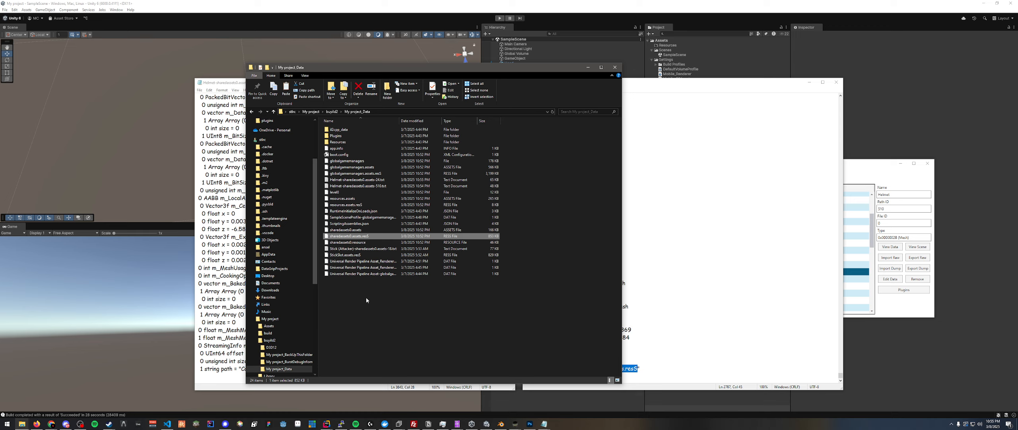
{"action": "key", "text": "ctrl+v"}
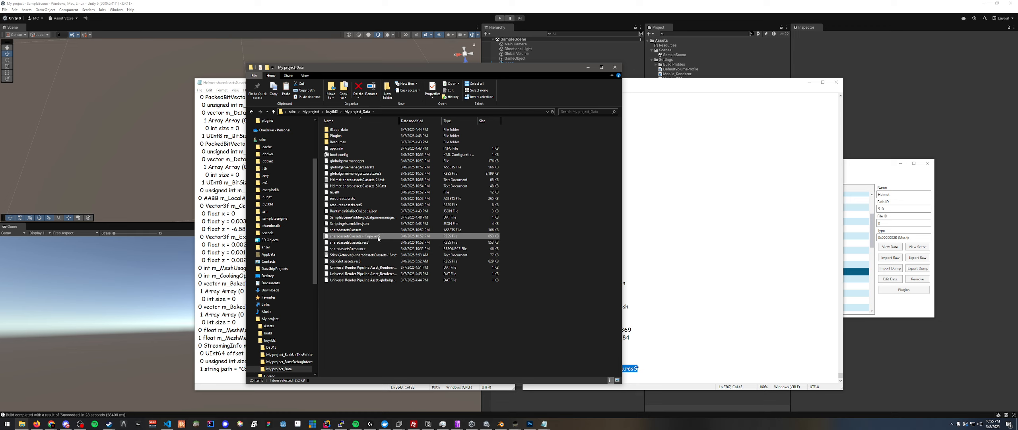
{"action": "key", "text": "F2"}
{"action": "key", "text": "Right"}
{"action": "key", "text": "BackSpace"}
{"action": "key", "text": "BackSpace"}
{"action": "key", "text": "BackSpace"}
{"action": "key", "text": "BackSpace"}
{"action": "key", "text": "BackSpace"}
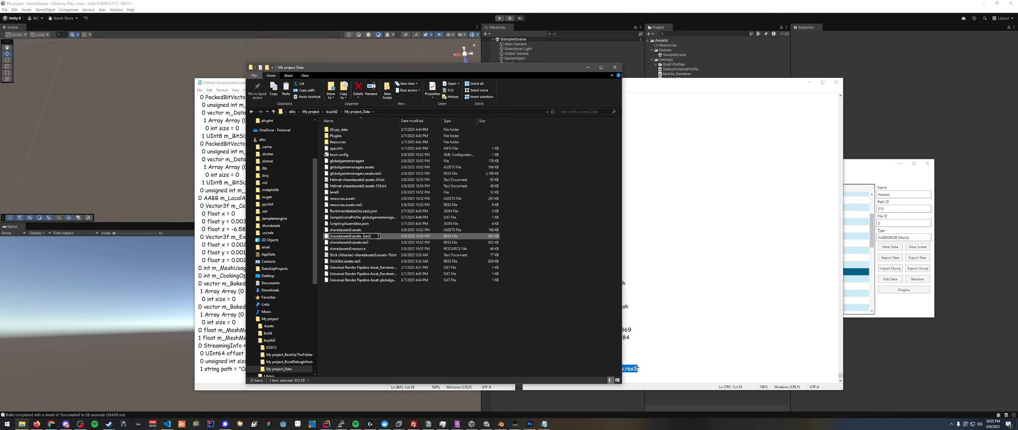
{"action": "key", "text": "BackSpace"}
{"action": "key", "text": "BackSpace"}
{"action": "right_click", "coordinate": [378, 235]}
{"action": "left_click", "coordinate": [353, 236]}
- Rename the duplicated sharedassets0 resS file in My project_Data to CatHelmet.assets.resS, copying the name from the build's Helmet dump
{"action": "left_click_drag", "start_coordinate": [226, 83], "coordinate": [219, 88]}
{"action": "left_click", "coordinate": [233, 374]}
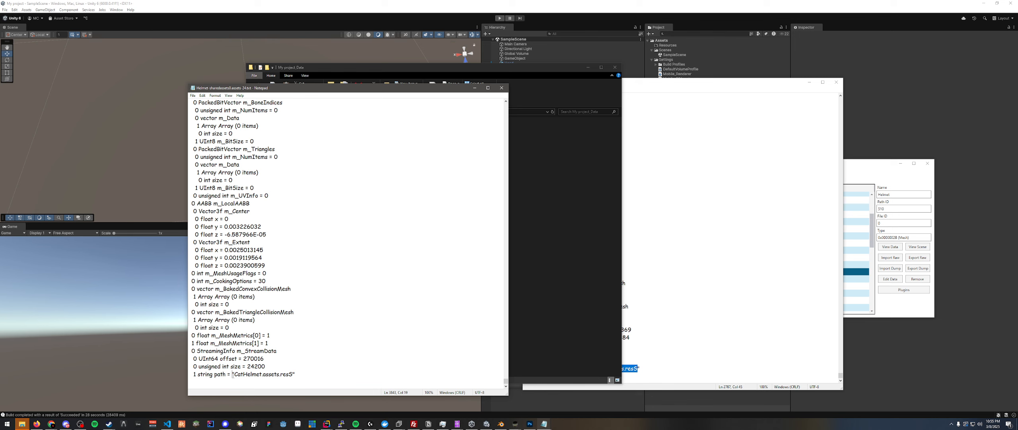
{"action": "left_click_drag", "start_coordinate": [233, 374], "coordinate": [293, 374]}
{"action": "key", "text": "ctrl+c"}
{"action": "key", "text": "alt+Tab"}
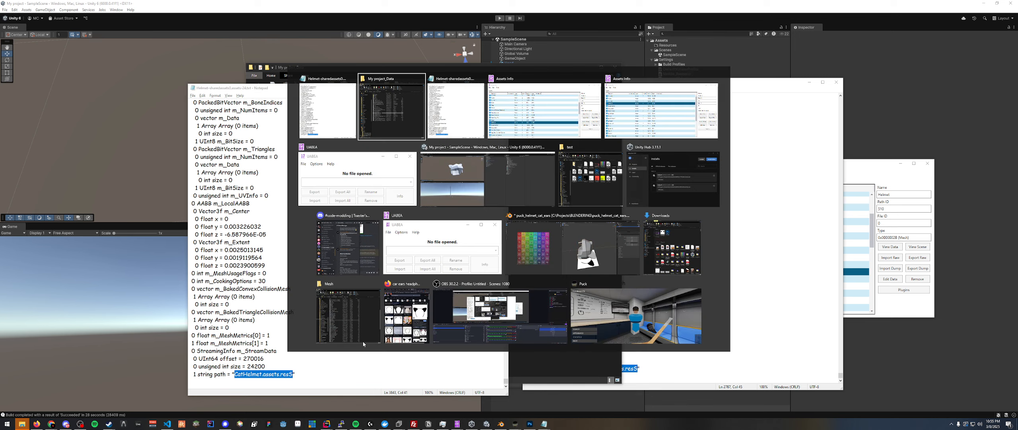
{"action": "left_click", "coordinate": [469, 259]}
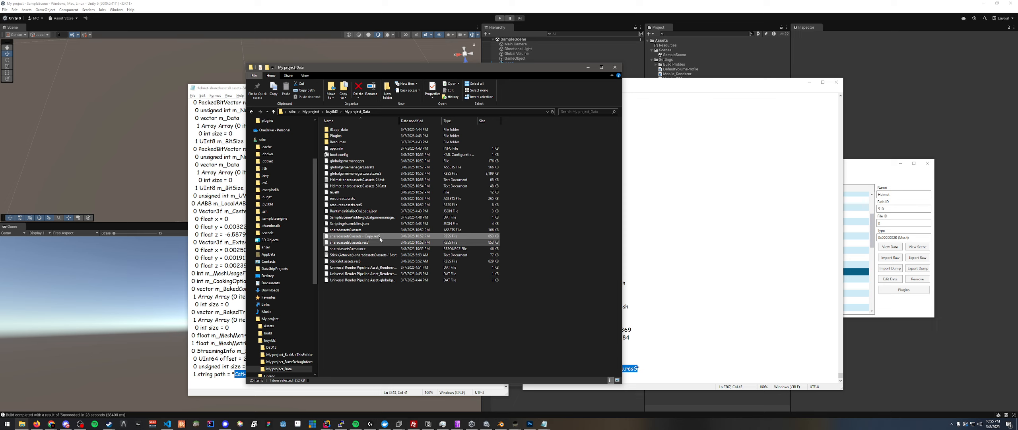
{"action": "right_click", "coordinate": [382, 238]}
{"action": "left_click", "coordinate": [392, 368]}
{"action": "key", "text": "ctrl+v"}
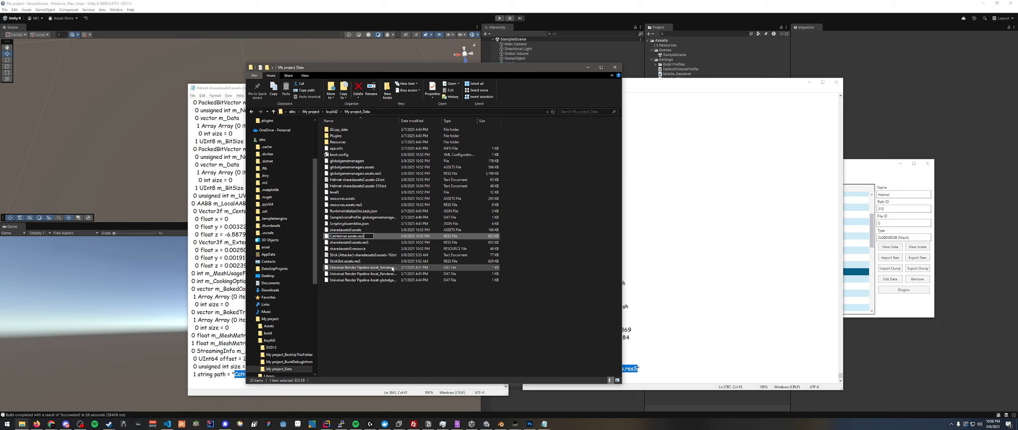
{"action": "key", "text": "Return"}
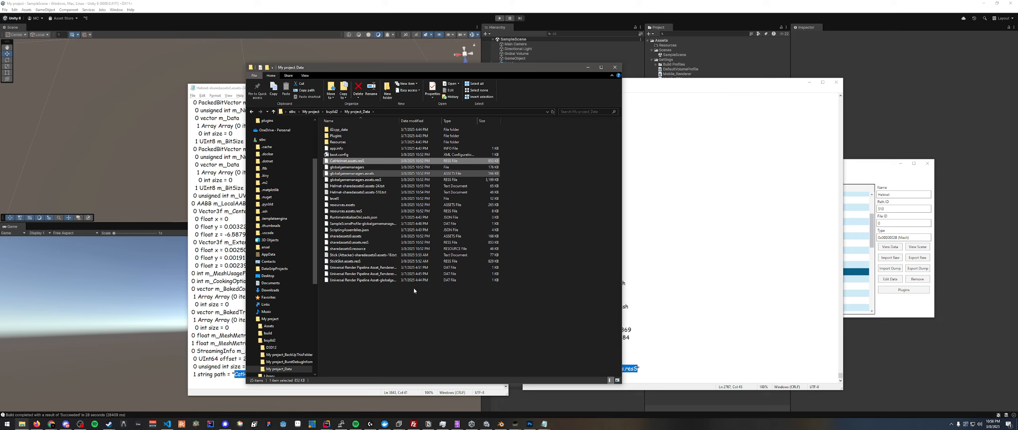
- Check the m_StreamData path and the m_Name line in the build's Helmet dump
{"action": "key", "text": "alt+Tab"}
{"action": "left_click", "coordinate": [274, 369]}
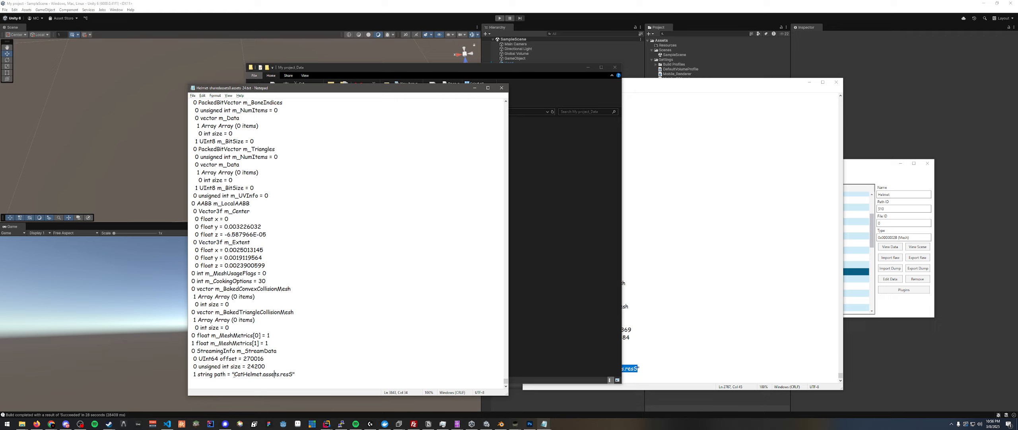
{"action": "left_click_drag", "start_coordinate": [234, 374], "coordinate": [293, 374]}
{"action": "left_click", "coordinate": [293, 374]}
{"action": "left_click_drag", "start_coordinate": [505, 381], "coordinate": [505, 106]}
{"action": "left_click_drag", "start_coordinate": [265, 110], "coordinate": [232, 110]}
{"action": "left_click", "coordinate": [239, 110]}
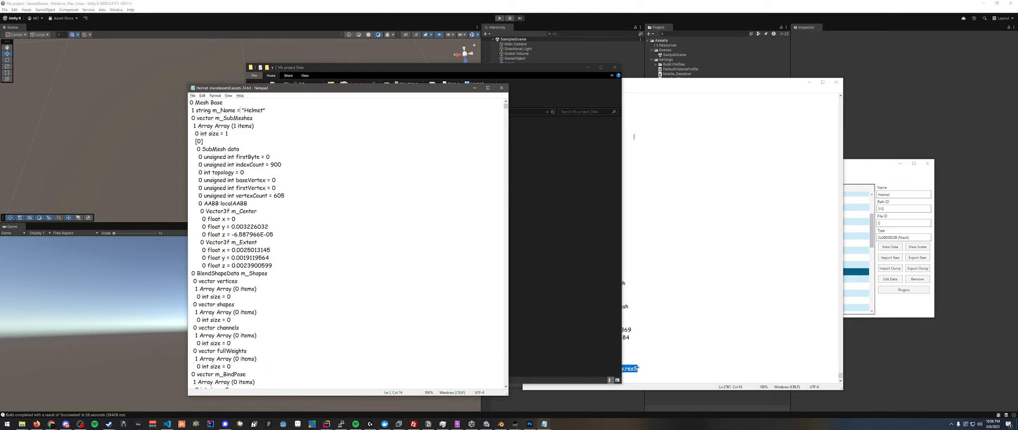
- Place the two Helmet dumps side by side, compare their m_Extent values and check the helmet model in Blender
{"action": "left_click_drag", "start_coordinate": [701, 88], "coordinate": [464, 93]}
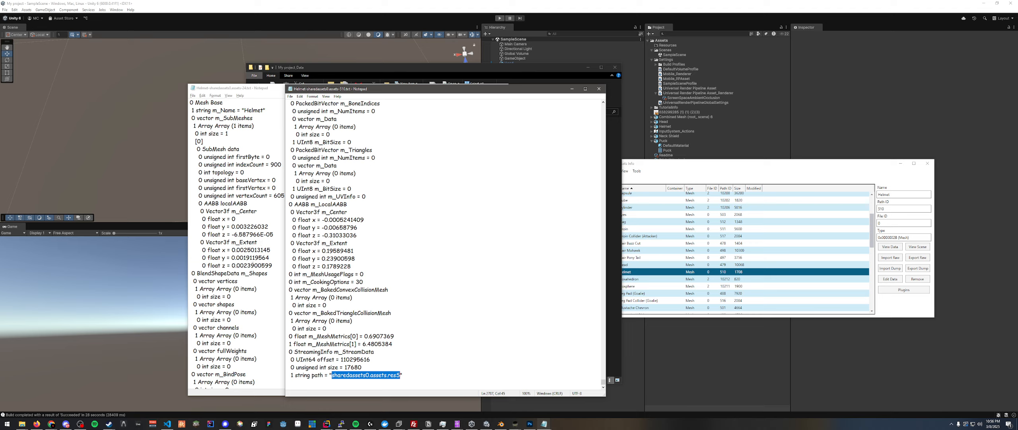
{"action": "left_click_drag", "start_coordinate": [327, 258], "coordinate": [333, 258]}
{"action": "key", "text": "alt+Tab"}
{"action": "left_click", "coordinate": [488, 252]}
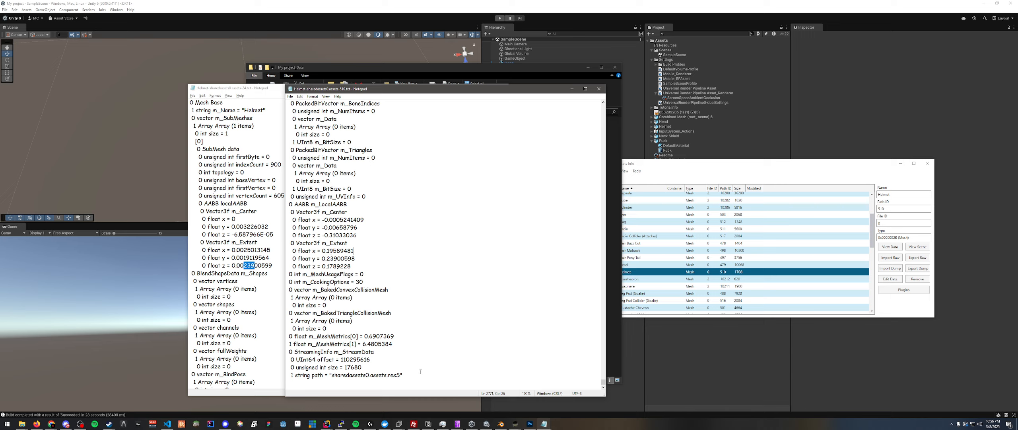
{"action": "mouse_move", "coordinate": [501, 424]}
{"action": "left_click", "coordinate": [506, 406]}
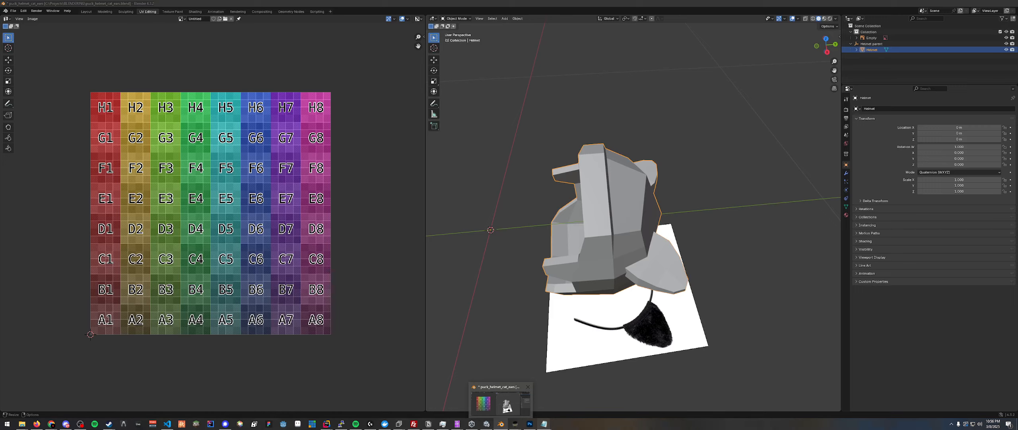
{"action": "key", "text": "alt+Tab"}
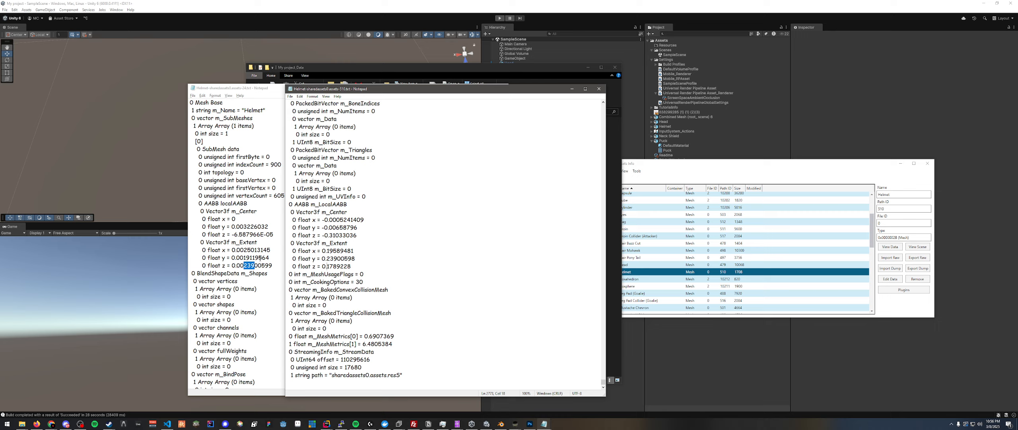
- Examine the m_Extent x and y values in the build's Helmet dump against Puck's original Helmet dump
{"action": "left_click_drag", "start_coordinate": [327, 250], "coordinate": [336, 251]}
{"action": "left_click_drag", "start_coordinate": [242, 258], "coordinate": [252, 258]}
{"action": "left_click", "coordinate": [224, 258]}
{"action": "left_click", "coordinate": [569, 265]}
- Switch to the running Puck game and exit it
{"action": "left_click", "coordinate": [703, 206]}
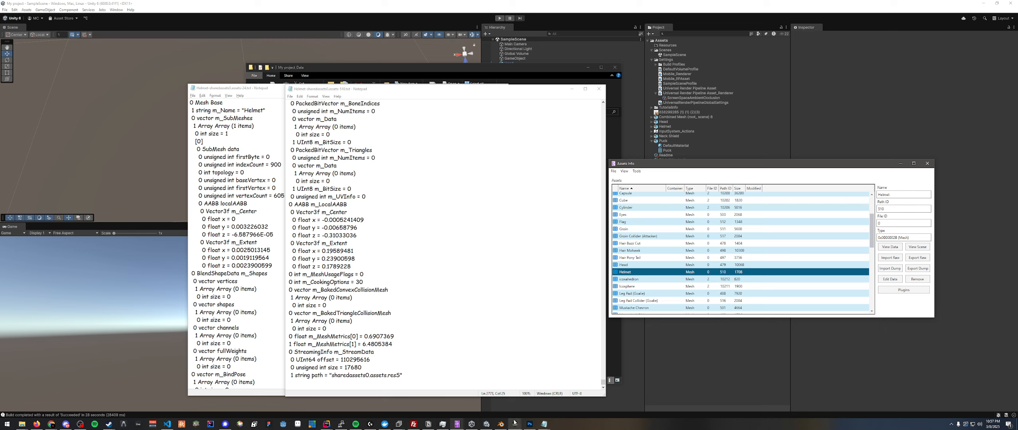
{"action": "mouse_move", "coordinate": [514, 424]}
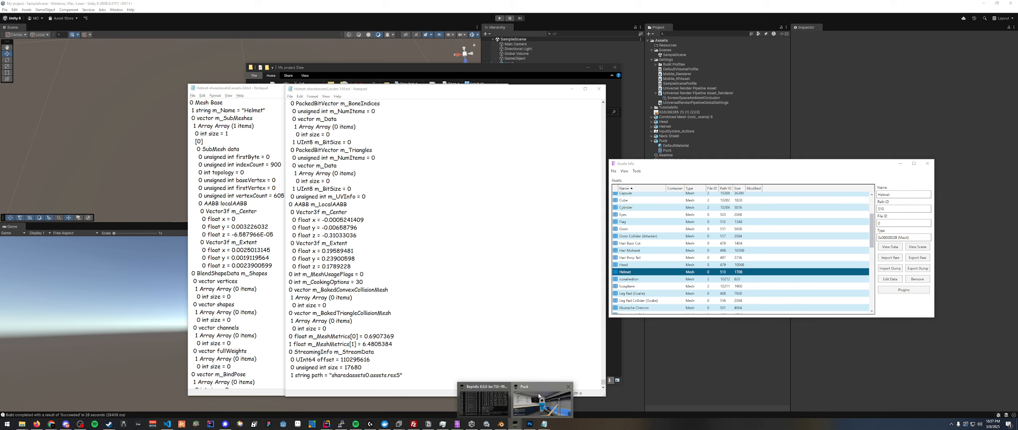
{"action": "left_click", "coordinate": [515, 400]}
{"action": "left_click", "coordinate": [171, 407]}
{"action": "left_click", "coordinate": [172, 409]}
{"action": "left_click", "coordinate": [511, 244]}
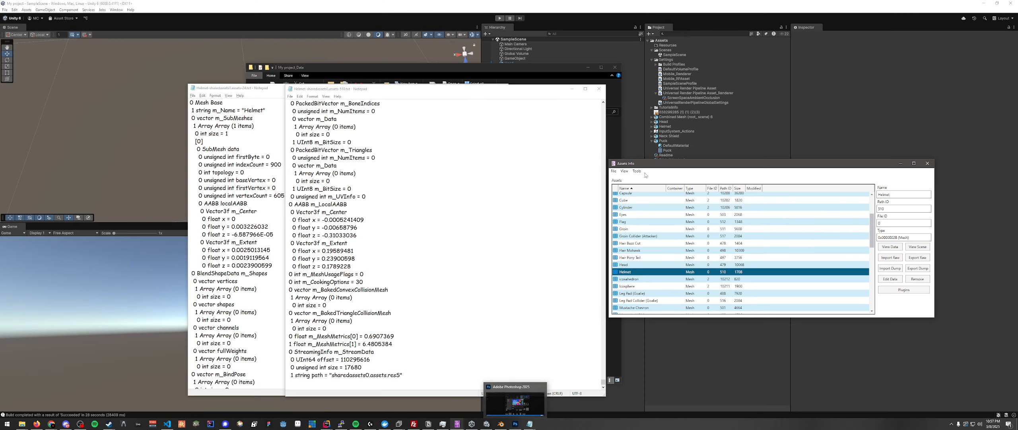
- Import the build's edited Helmet dump into Puck's Helmet mesh asset and save the assets file
{"action": "left_click_drag", "start_coordinate": [654, 166], "coordinate": [663, 157]}
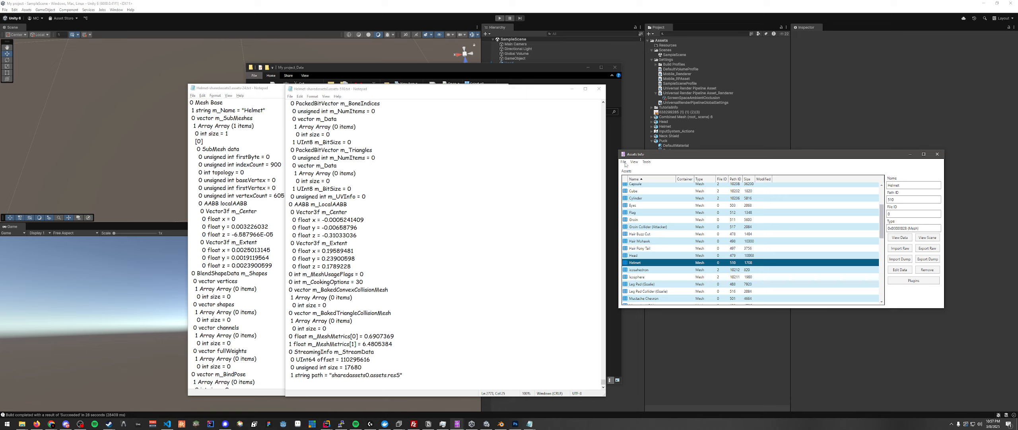
{"action": "left_click", "coordinate": [895, 259]}
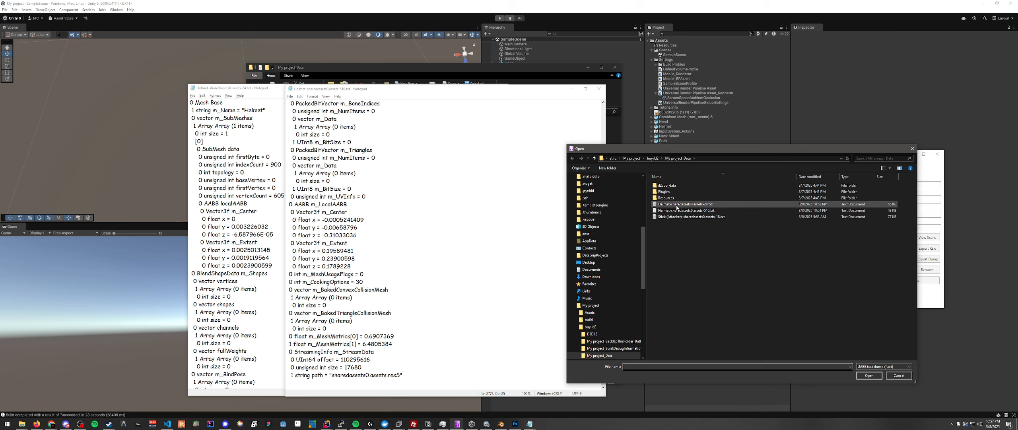
{"action": "left_click", "coordinate": [677, 205]}
{"action": "left_click", "coordinate": [246, 90]}
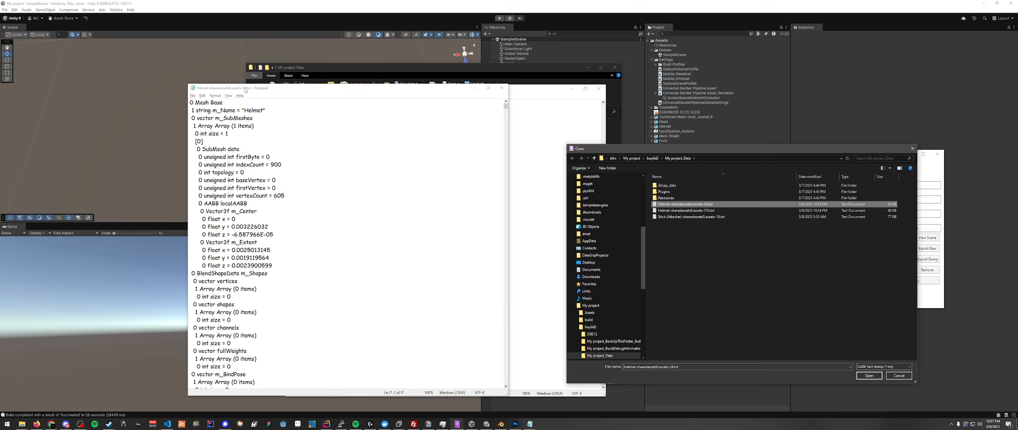
{"action": "left_click_drag", "start_coordinate": [246, 89], "coordinate": [229, 90]}
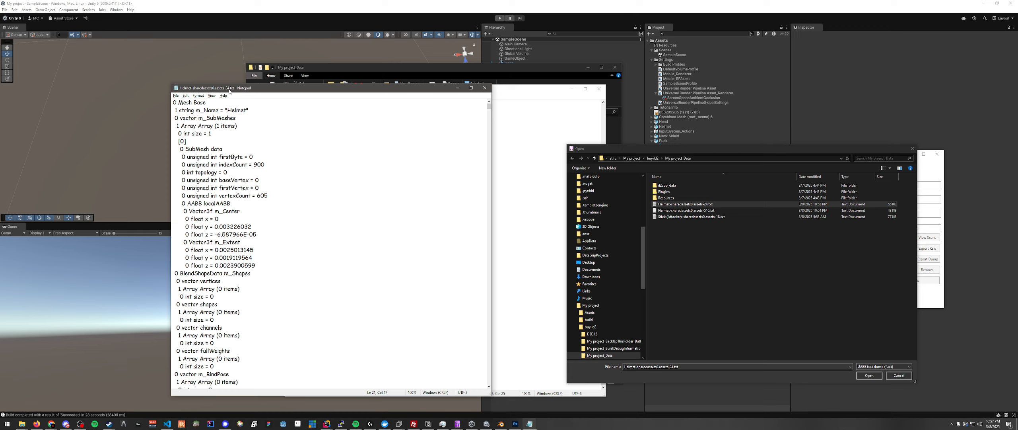
{"action": "left_click", "coordinate": [723, 204]}
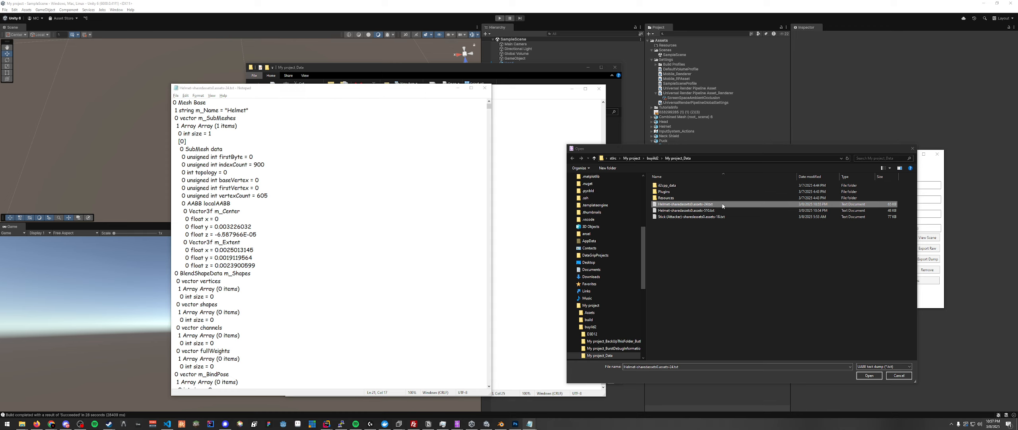
{"action": "left_click", "coordinate": [870, 376]}
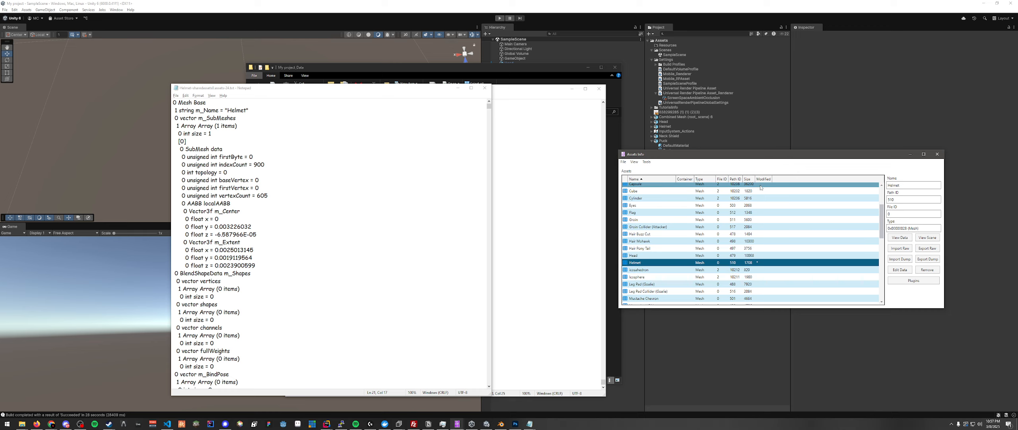
{"action": "left_click", "coordinate": [623, 162]}
{"action": "left_click", "coordinate": [633, 177]}
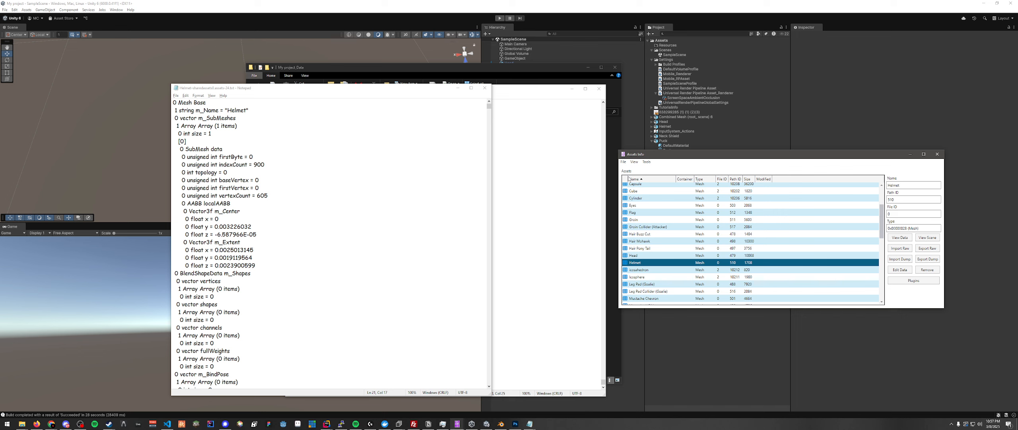
- Copy CatHelmet.assets.resS from the build's My project_Data folder and open the game's Puck_Data folder
{"action": "left_click_drag", "start_coordinate": [363, 71], "coordinate": [359, 69]}
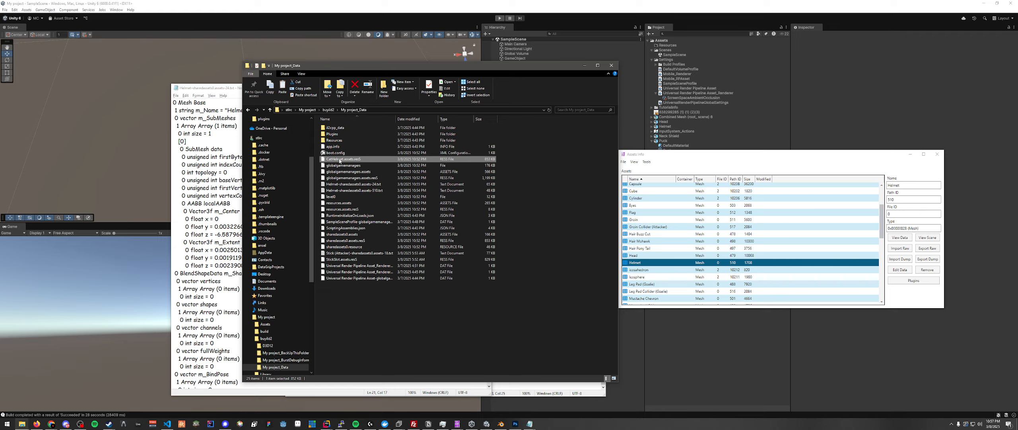
{"action": "left_click", "coordinate": [22, 424]}
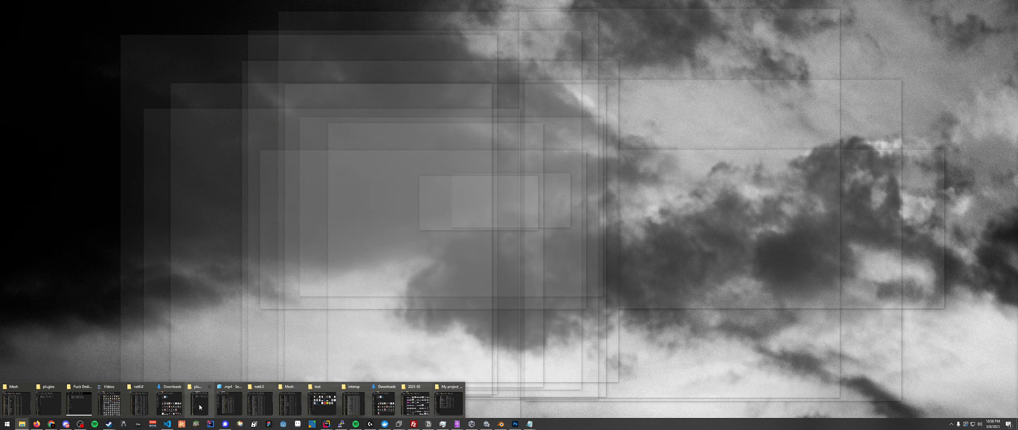
{"action": "left_click", "coordinate": [449, 403]}
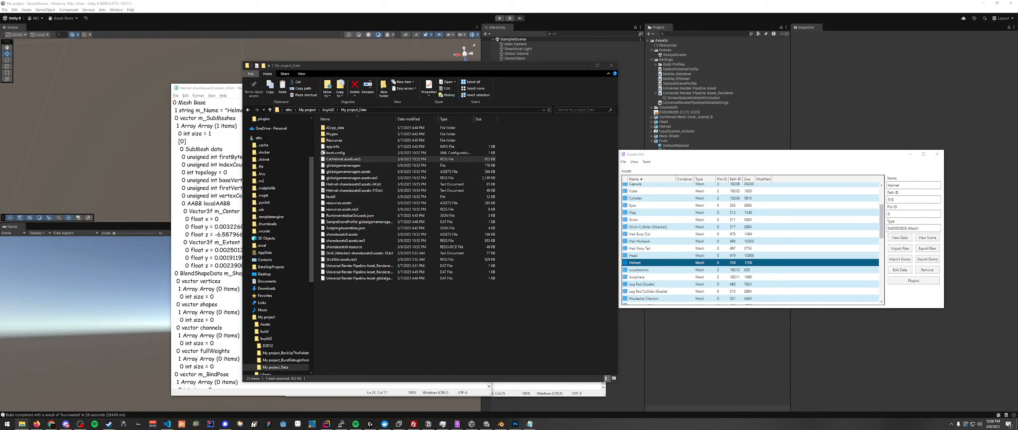
{"action": "left_click_drag", "start_coordinate": [479, 0], "coordinate": [469, 45]}
{"action": "left_click", "coordinate": [439, 89]}
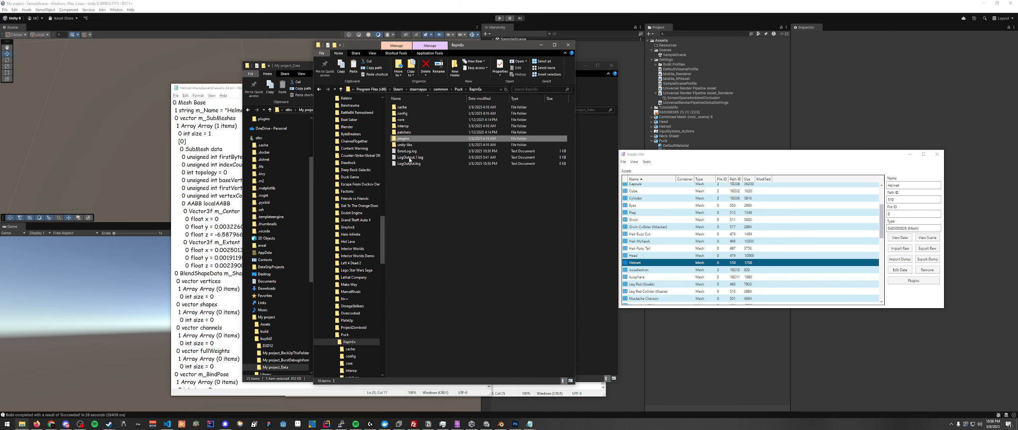
{"action": "left_click", "coordinate": [415, 89]}
{"action": "left_click", "coordinate": [422, 90]}
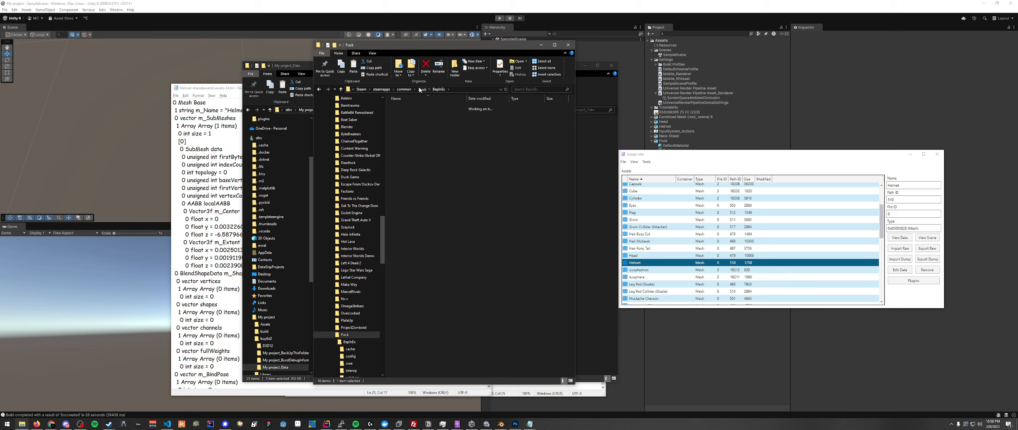
{"action": "double_click", "coordinate": [421, 125]}
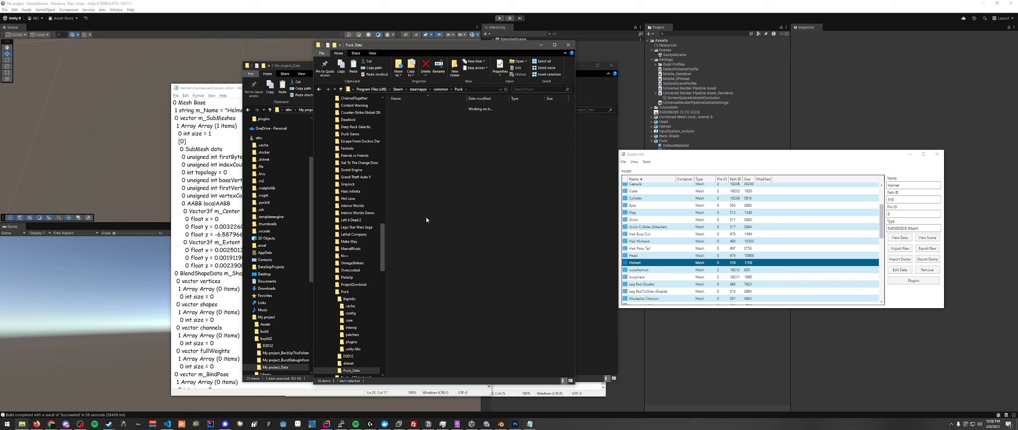
- Paste CatHelmet.assets.resS into Puck_Data alongside the game's other resS files
{"action": "left_click", "coordinate": [422, 251]}
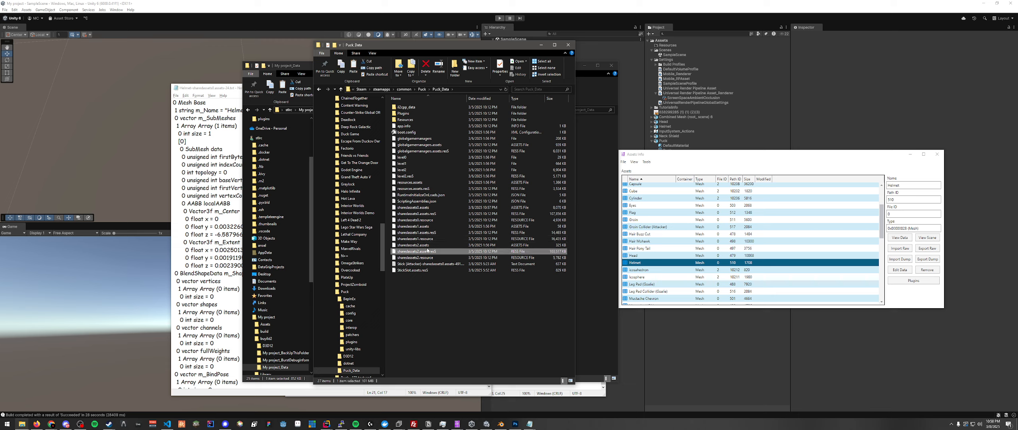
{"action": "left_click", "coordinate": [434, 214]}
{"action": "left_click", "coordinate": [440, 289]}
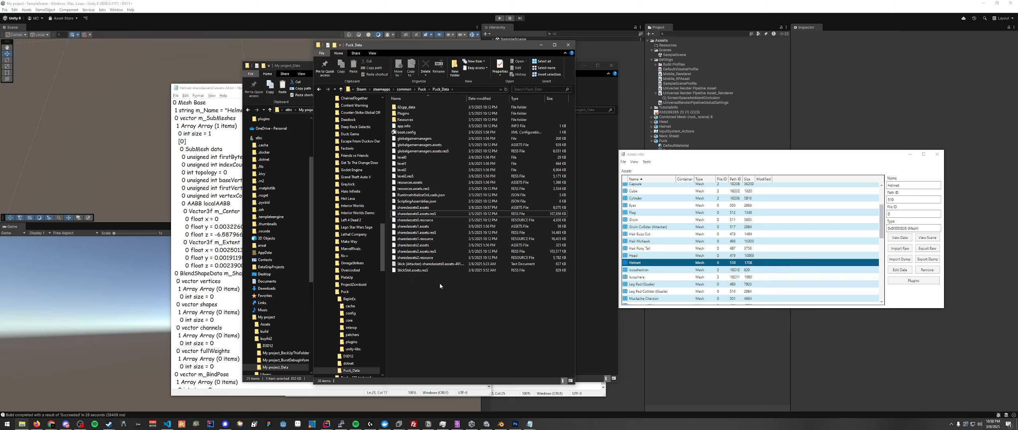
{"action": "left_click", "coordinate": [408, 278]}
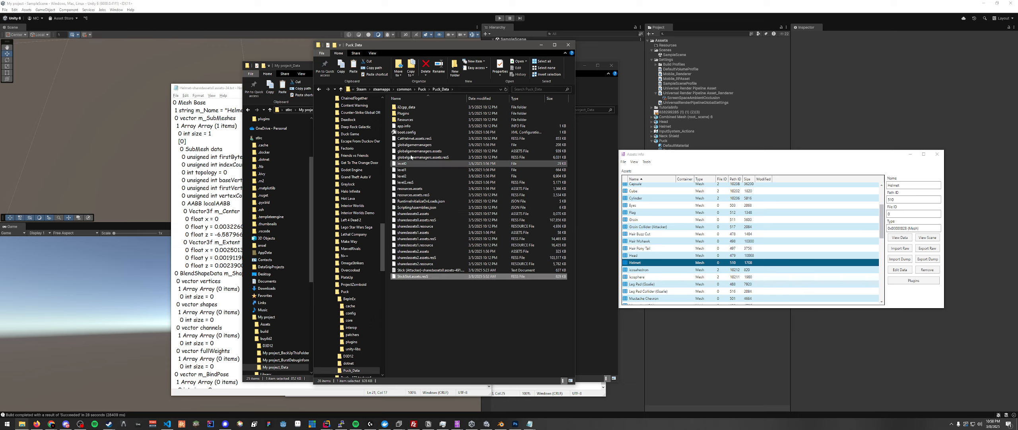
{"action": "left_click", "coordinate": [413, 138]}
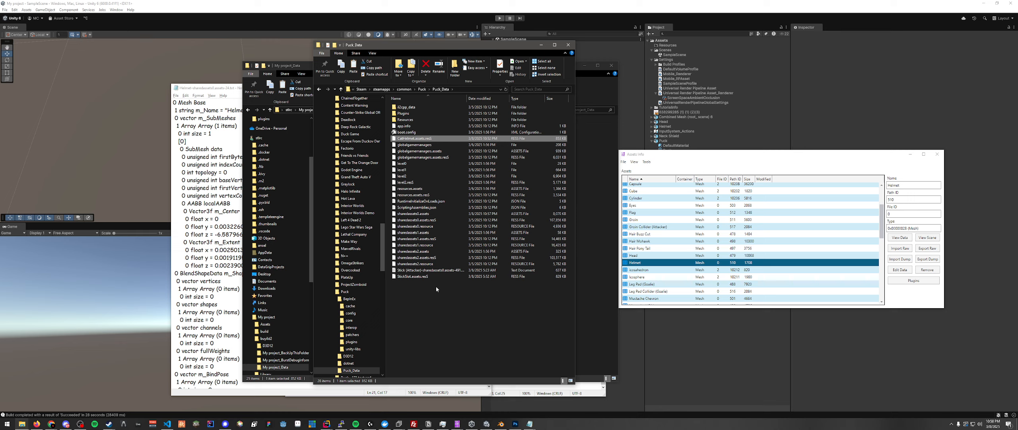
- Launch Puck.exe from the Puck folder and check the player's head in the main menu
{"action": "left_click", "coordinate": [422, 89]}
{"action": "double_click", "coordinate": [413, 177]}
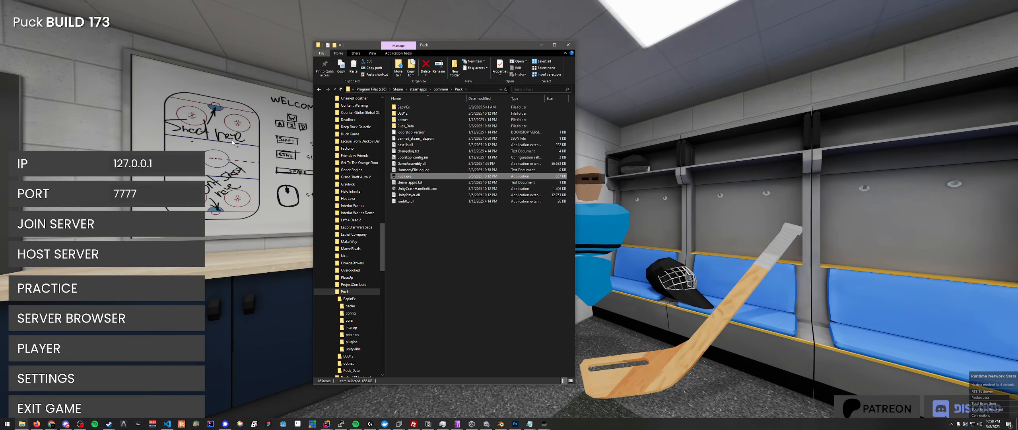
{"action": "left_click", "coordinate": [240, 137]}
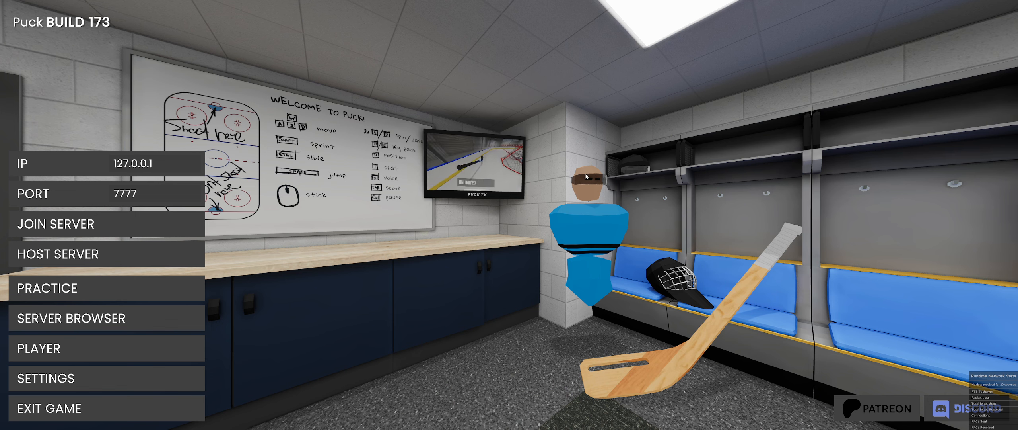
- Compare the m_Extent values of the two Helmet dumps once more and return to the Puck main menu
{"action": "key", "text": "alt+Tab"}
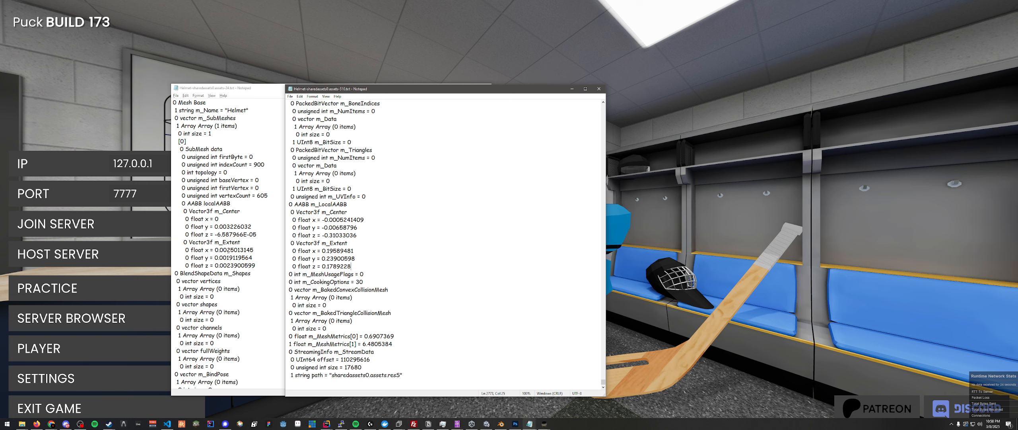
{"action": "left_click_drag", "start_coordinate": [228, 250], "coordinate": [257, 266]}
{"action": "left_click", "coordinate": [364, 255]}
{"action": "left_click", "coordinate": [513, 236]}
{"action": "left_click", "coordinate": [615, 247]}
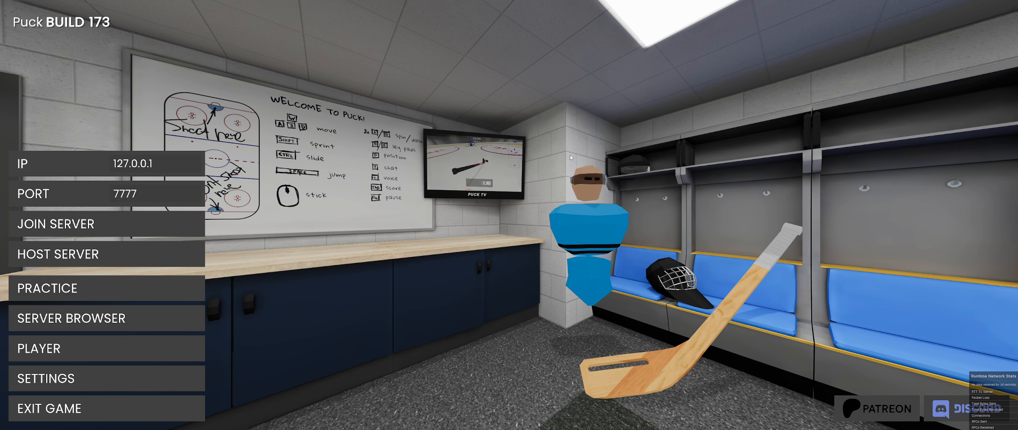
- Compare the m_Extent values of the original and custom Helmet dumps for a scale difference
{"action": "key", "text": "alt+Tab"}
{"action": "key", "text": "alt+Tab"}
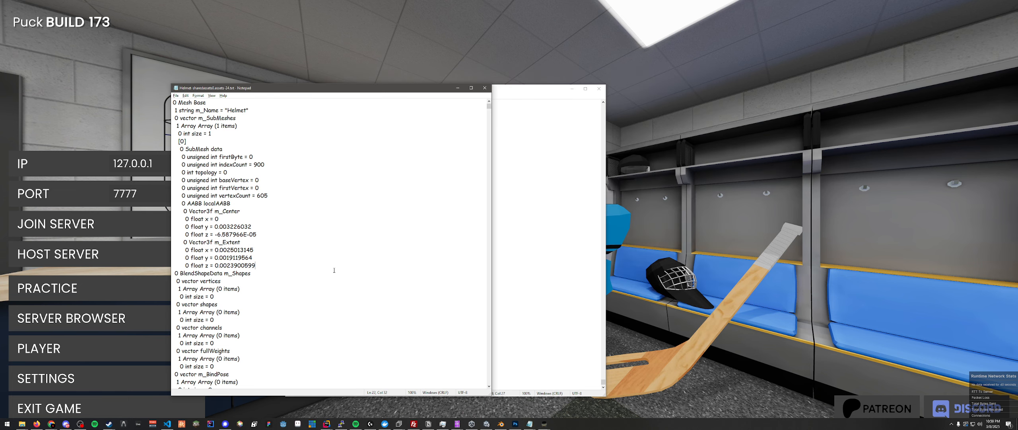
{"action": "key", "text": "alt+Tab"}
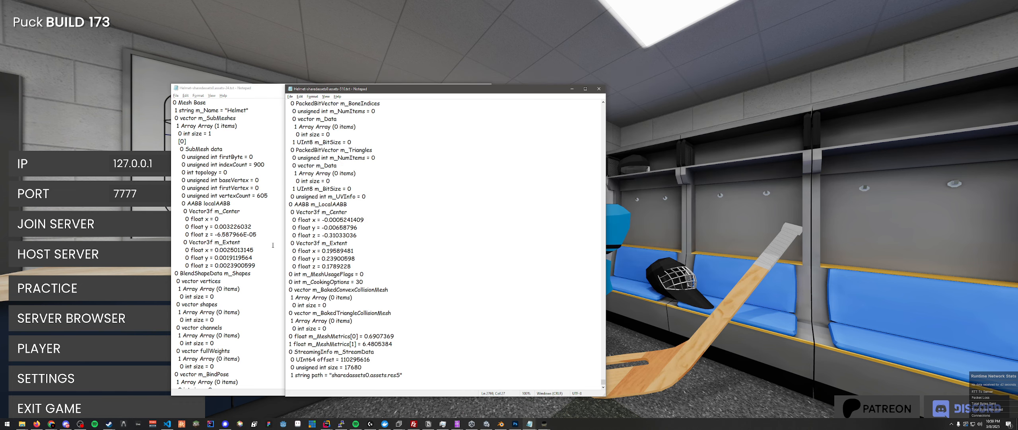
{"action": "left_click", "coordinate": [227, 266]}
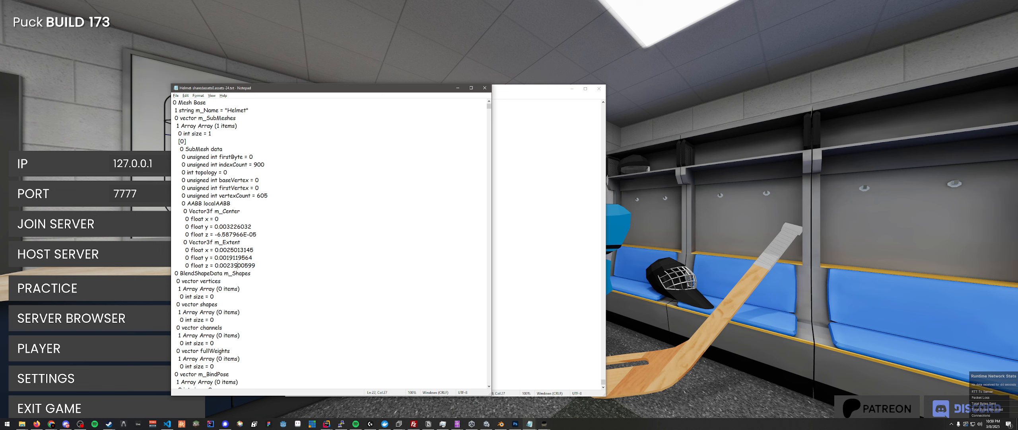
{"action": "key", "text": "alt+Tab"}
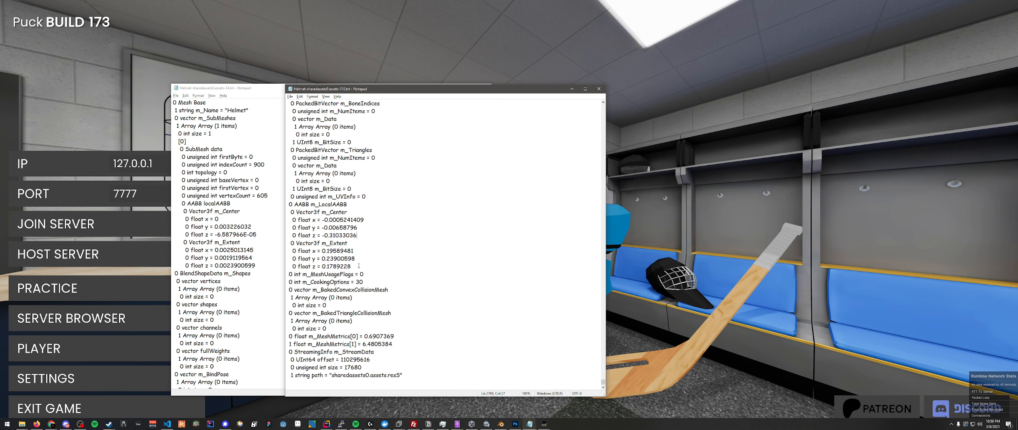
{"action": "left_click_drag", "start_coordinate": [338, 257], "coordinate": [327, 258]}
{"action": "left_click", "coordinate": [327, 258]}
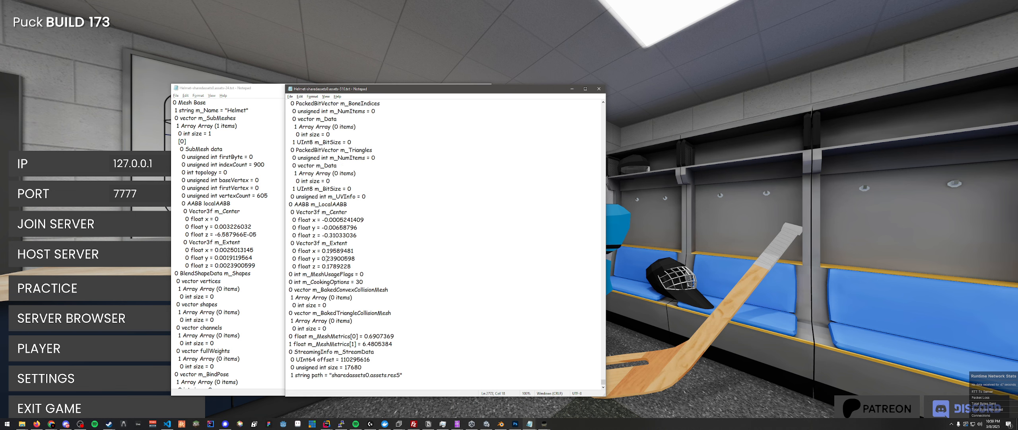
- Switch to Blender and scale the cat-ear Helmet object uniformly by a factor of 100
{"action": "left_click", "coordinate": [501, 423]}
{"action": "middle_click_drag", "start_coordinate": [543, 275], "coordinate": [609, 206]}
{"action": "scroll", "coordinate": [664, 187], "scroll_direction": "down", "scroll_amount": 4}
{"action": "middle_click_drag", "start_coordinate": [665, 186], "coordinate": [654, 179]}
{"action": "scroll", "coordinate": [657, 202], "scroll_direction": "down", "scroll_amount": 1}
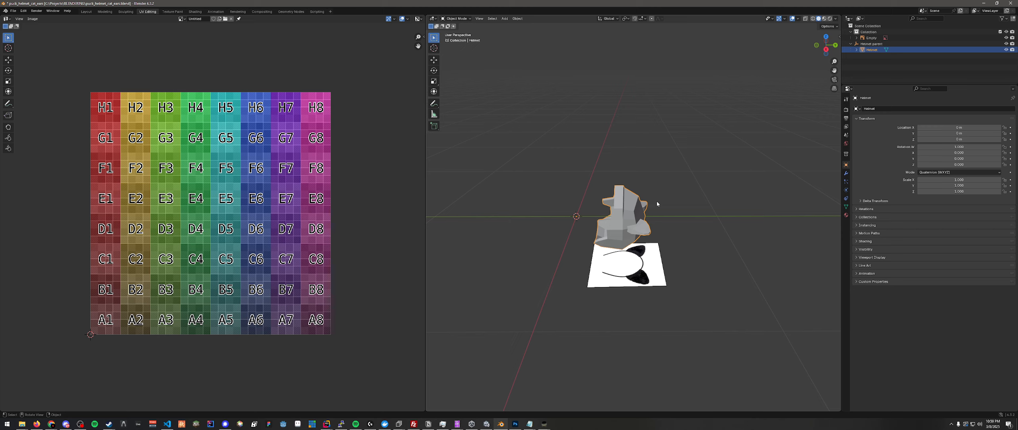
{"action": "type", "text": "s100"}
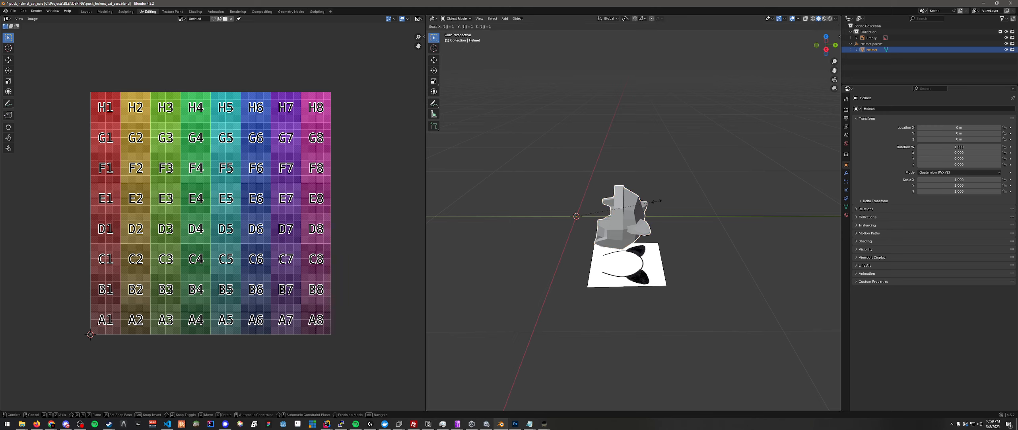
{"action": "key", "text": "Return"}
{"action": "scroll", "coordinate": [657, 200], "scroll_direction": "up", "scroll_amount": 3}
{"action": "scroll", "coordinate": [672, 202], "scroll_direction": "down", "scroll_amount": 5}
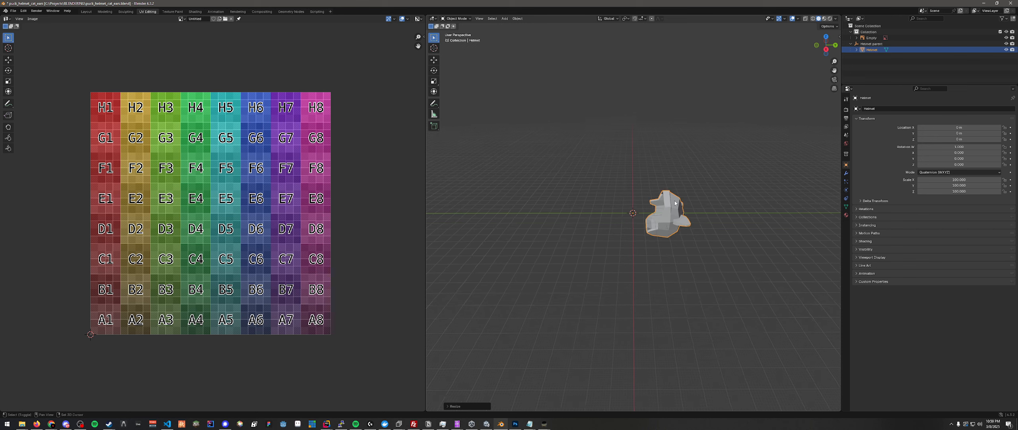
{"action": "middle_click_drag", "start_coordinate": [675, 200], "coordinate": [613, 238]}
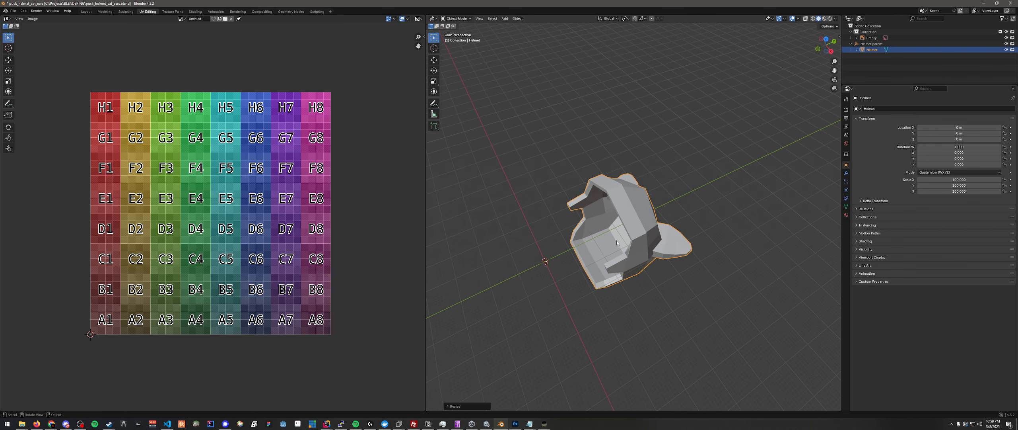
- Try setting the Helmet object's X, Y and Z scale to 1, and undo those scale changes
{"action": "left_click", "coordinate": [958, 180]}
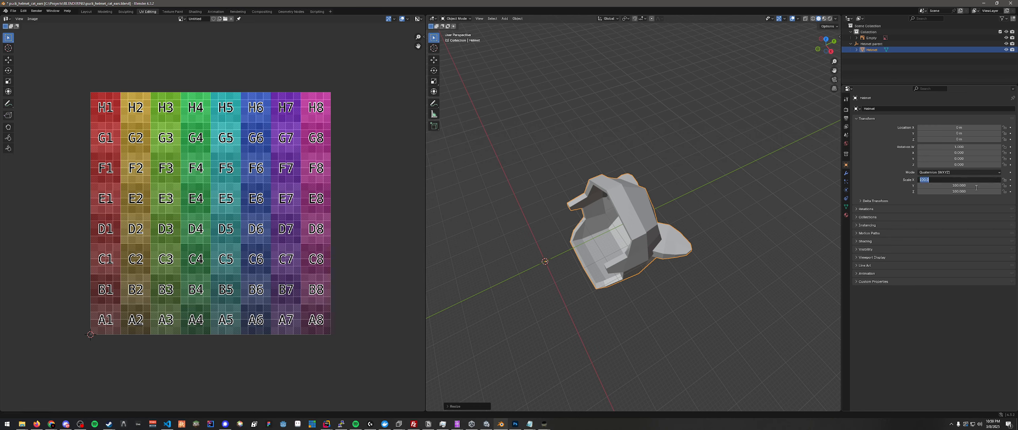
{"action": "type", "text": "1"}
{"action": "key", "text": "Return"}
{"action": "left_click", "coordinate": [976, 186]}
{"action": "type", "text": "1"}
{"action": "key", "text": "Return"}
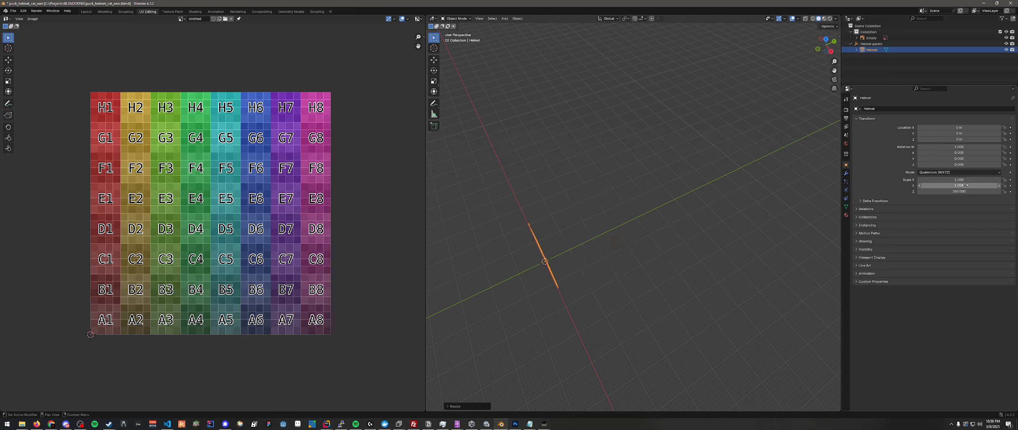
{"action": "left_click", "coordinate": [964, 191]}
{"action": "type", "text": "1"}
{"action": "key", "text": "Return"}
{"action": "key", "text": "ctrl+z"}
{"action": "key", "text": "ctrl+z"}
{"action": "key", "text": "ctrl+z"}
- Apply all transforms to the enlarged Helmet object
{"action": "middle_click_drag", "start_coordinate": [636, 247], "coordinate": [607, 244]}
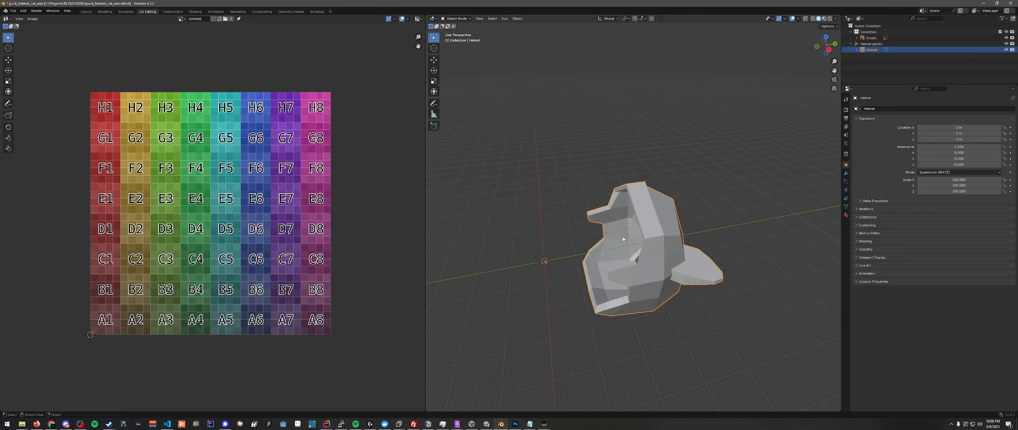
{"action": "left_click", "coordinate": [515, 19]}
{"action": "mouse_move", "coordinate": [526, 50]}
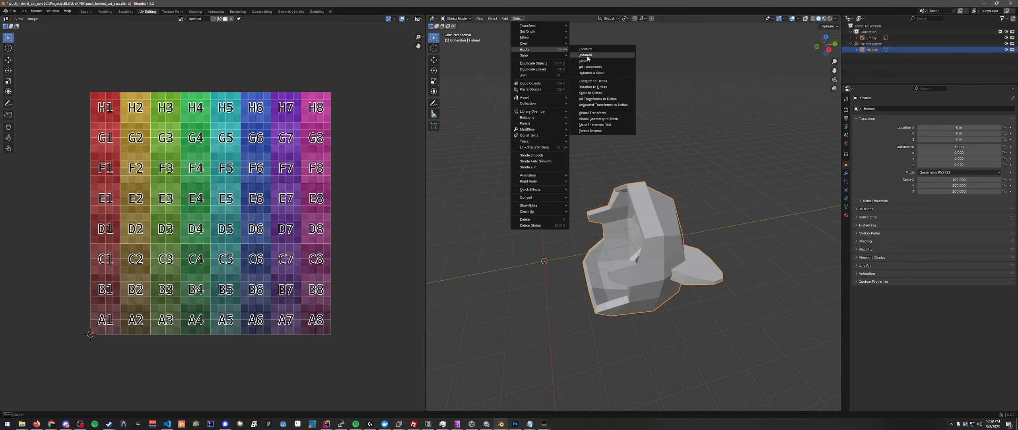
{"action": "left_click", "coordinate": [590, 67]}
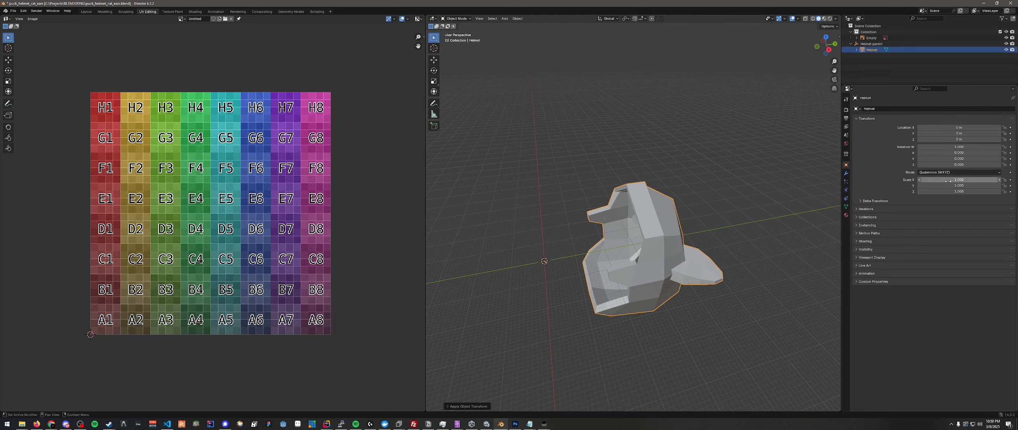
{"action": "left_click", "coordinate": [518, 18]}
{"action": "mouse_move", "coordinate": [526, 51]}
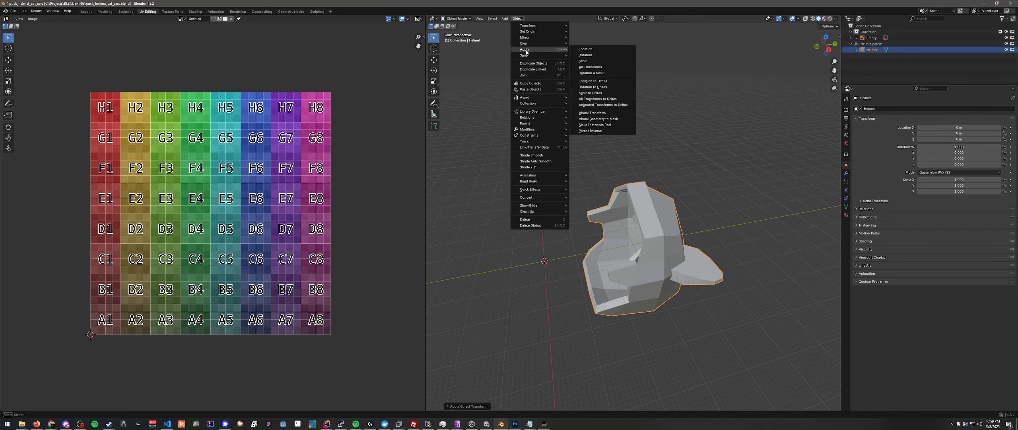
{"action": "left_click", "coordinate": [596, 68]}
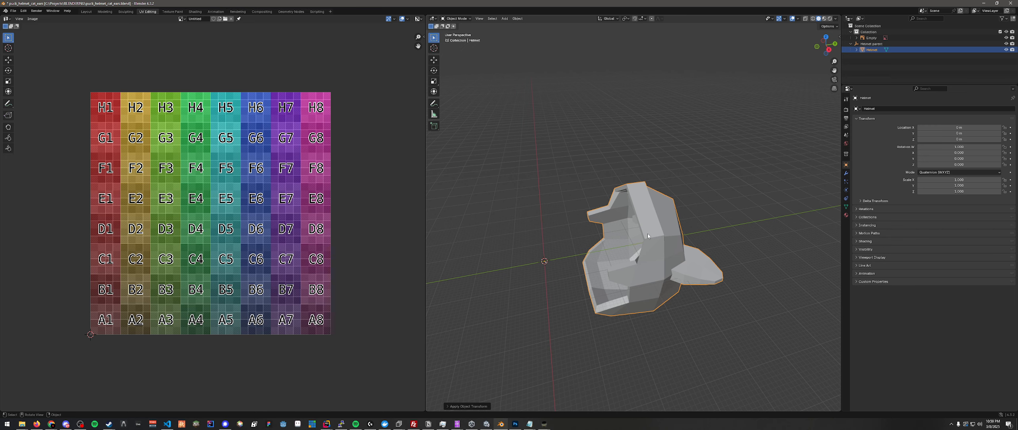
{"action": "key", "text": "s"}
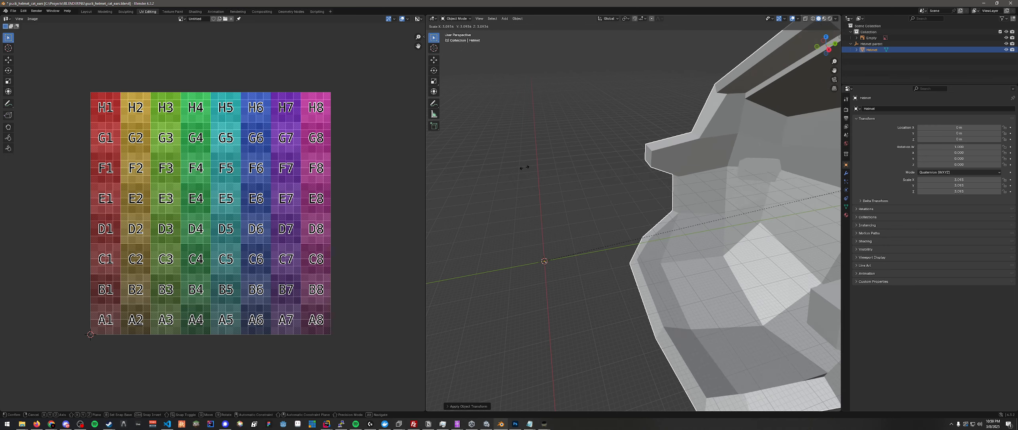
{"action": "key", "text": "Escape"}
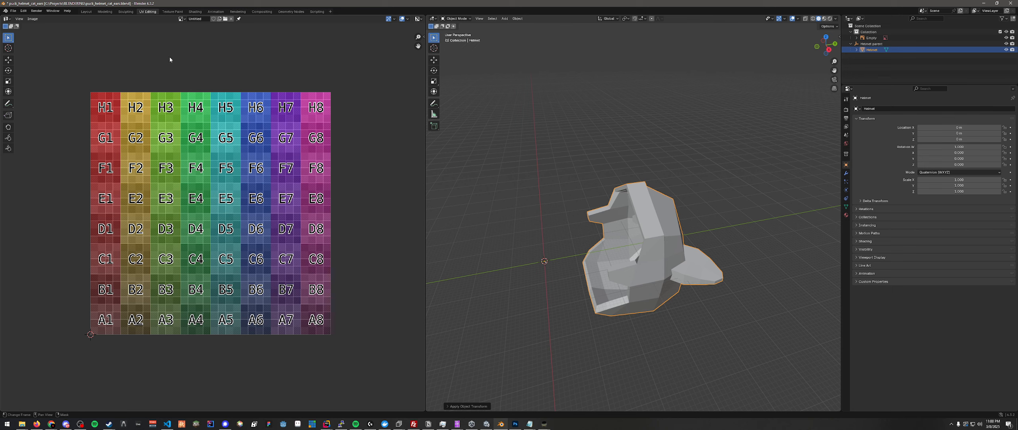
- Save the blend file and export only the selected helmet as FBX, overwriting puck_helmet_cat_ears.fbx in the test folder
{"action": "key", "text": "ctrl+s"}
{"action": "left_click", "coordinate": [13, 10]}
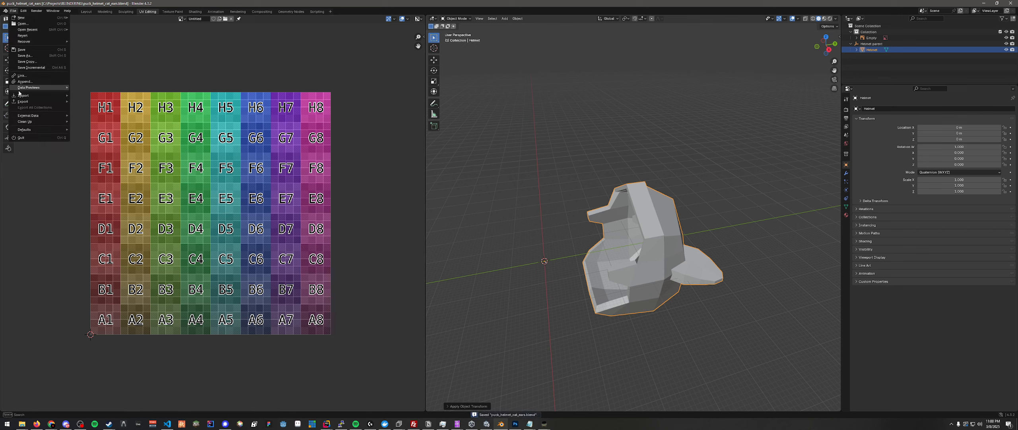
{"action": "mouse_move", "coordinate": [36, 102]}
{"action": "left_click", "coordinate": [88, 155]}
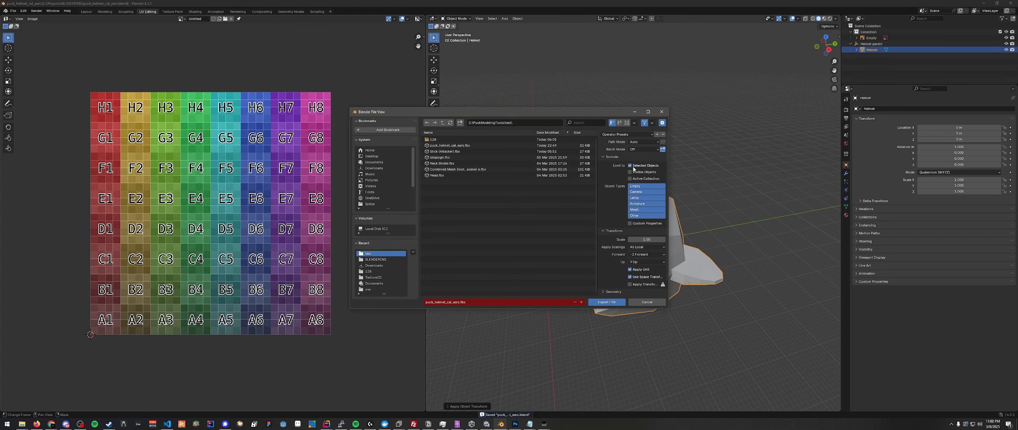
{"action": "left_click", "coordinate": [607, 302]}
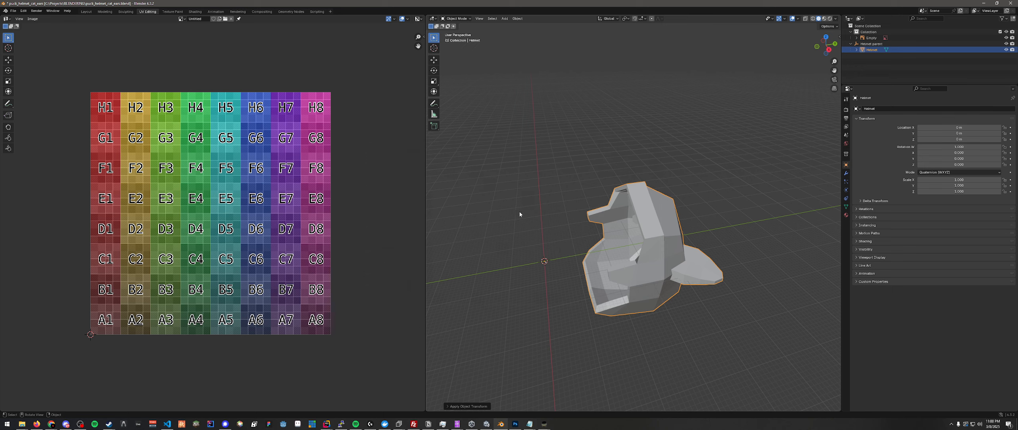
- Switch to Unity, close the build profiles and delete the old Helmet from both the scene and the project assets
{"action": "left_click", "coordinate": [486, 424]}
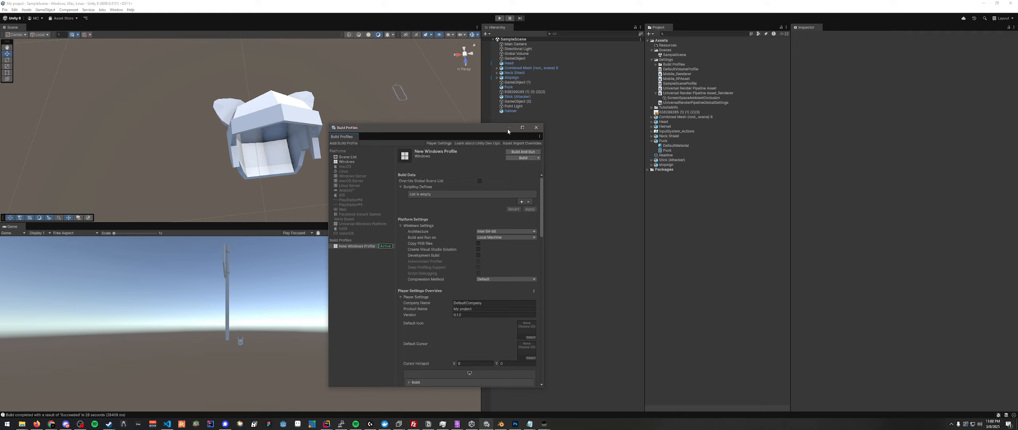
{"action": "left_click", "coordinate": [535, 127]}
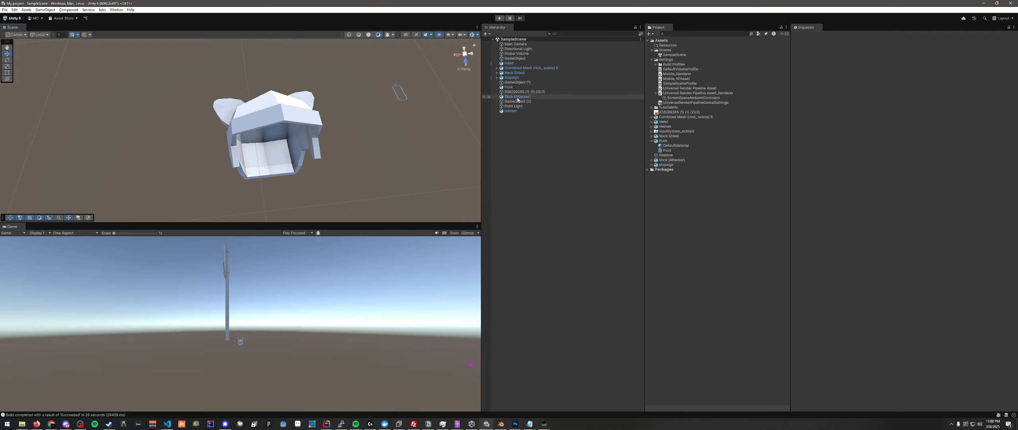
{"action": "left_click", "coordinate": [513, 111]}
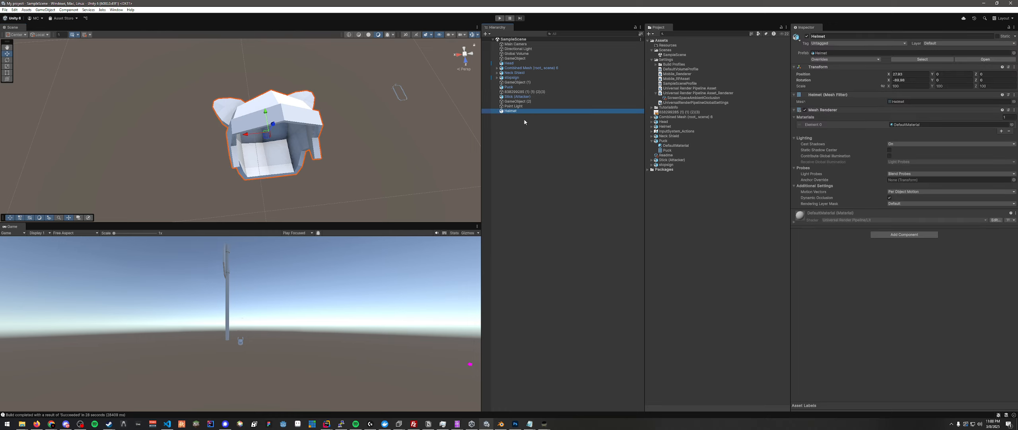
{"action": "key", "text": "Delete"}
{"action": "left_click", "coordinate": [669, 126]}
{"action": "key", "text": "Delete"}
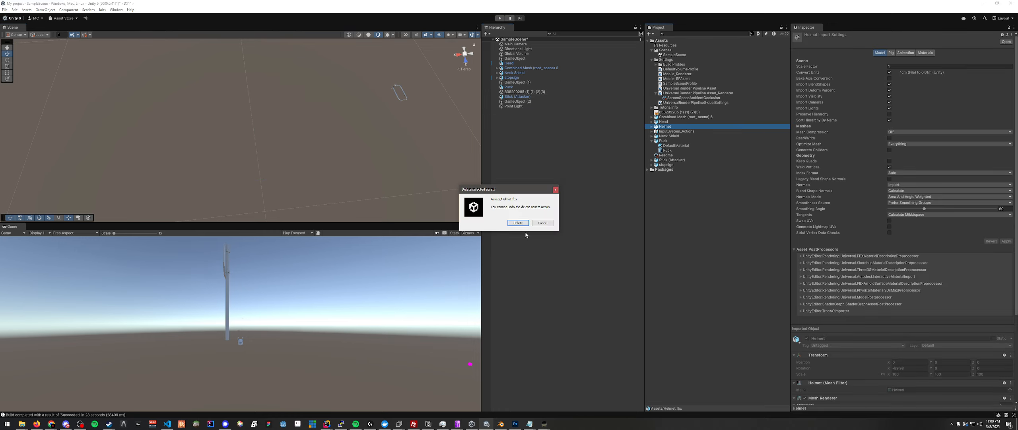
{"action": "left_click", "coordinate": [518, 223]}
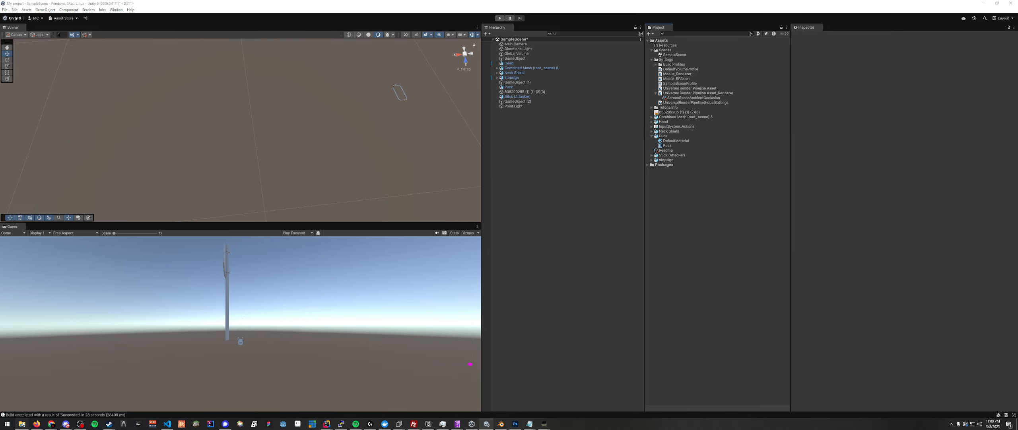
- Import puck_helmet_cat_ears.fbx from the test folder into the Unity assets and place the model in SampleScene
{"action": "left_click", "coordinate": [23, 423]}
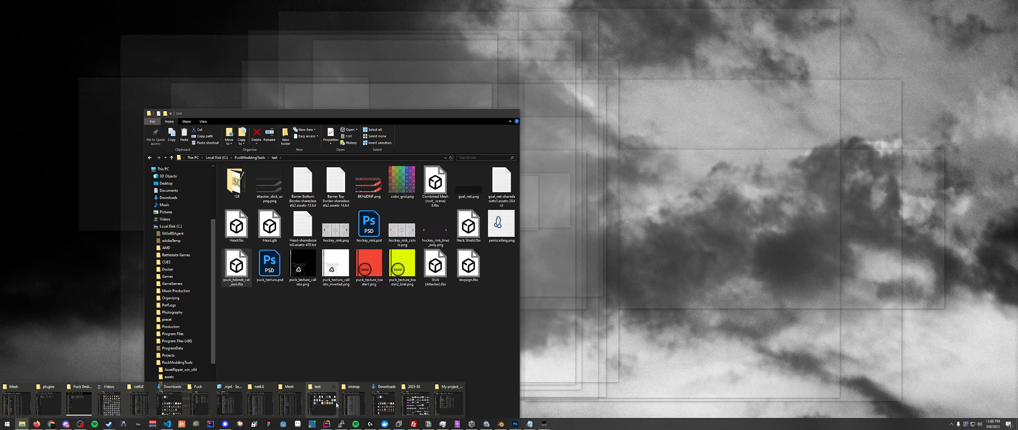
{"action": "left_click", "coordinate": [336, 404]}
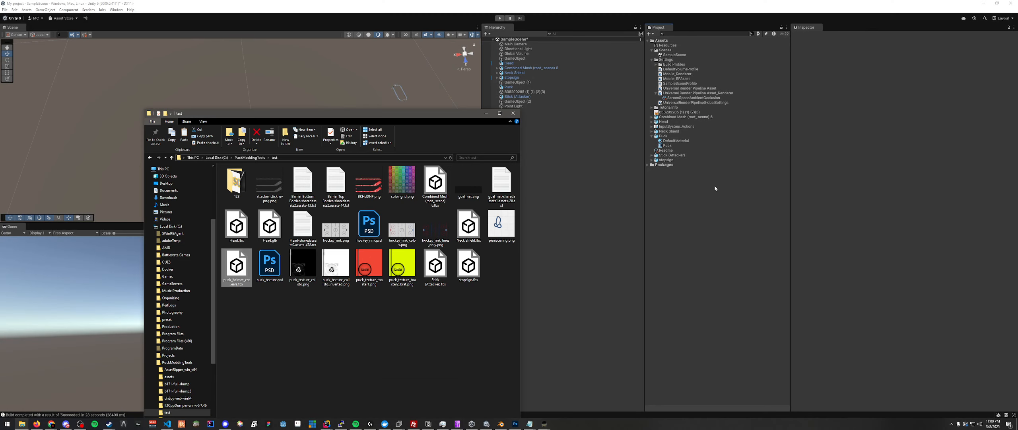
{"action": "left_click", "coordinate": [714, 185]}
{"action": "left_click_drag", "start_coordinate": [668, 150], "coordinate": [529, 146]}
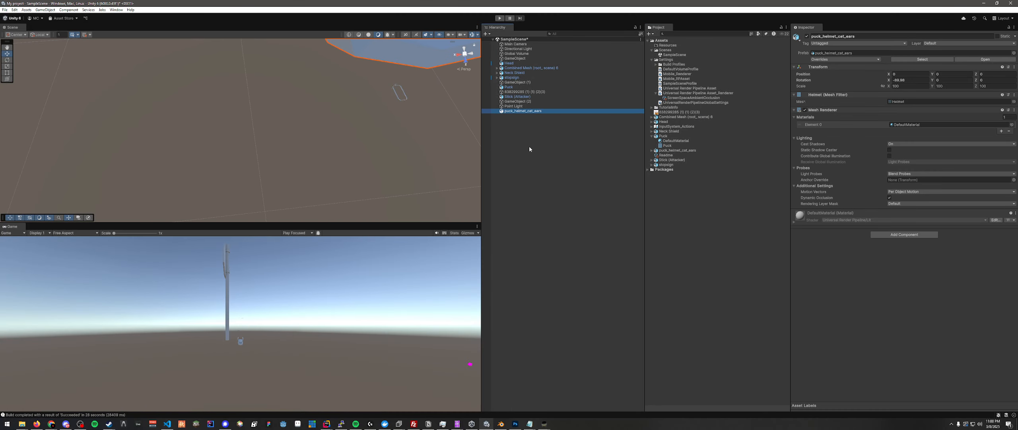
{"action": "right_click_drag", "start_coordinate": [411, 115], "coordinate": [473, 420]}
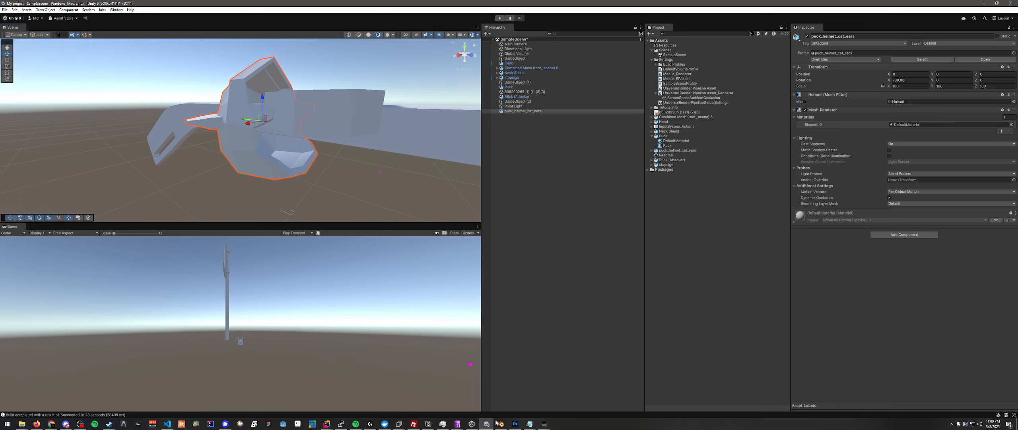
- Rename the imported puck_helmet_cat_ears asset to Helmet
{"action": "double_click", "coordinate": [677, 151]}
{"action": "left_click", "coordinate": [680, 152]}
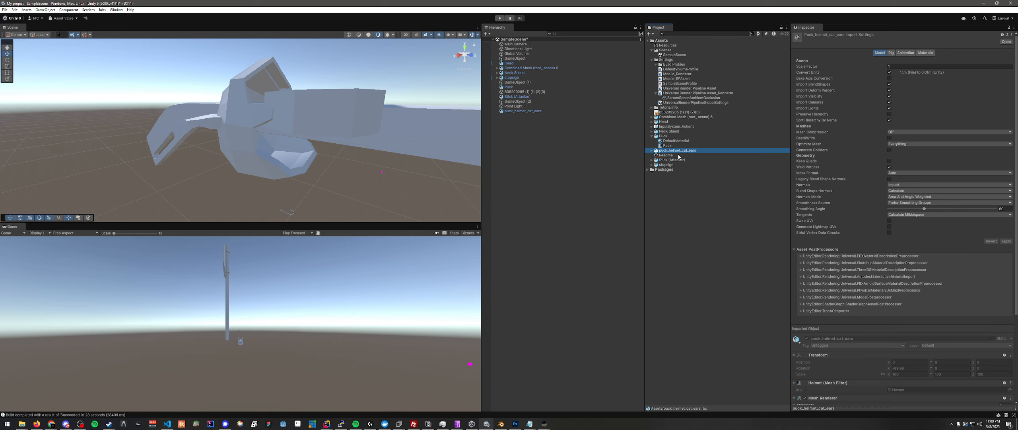
{"action": "right_click", "coordinate": [680, 152]}
{"action": "left_click", "coordinate": [700, 182]}
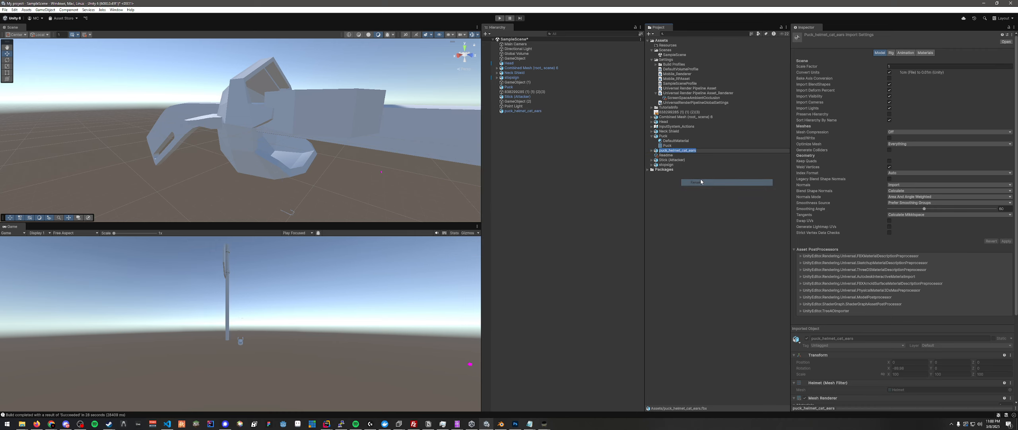
{"action": "type", "text": "Helmet"}
{"action": "key", "text": "Return"}
- Rename the puck_helmet_cat_ears object in SampleScene to Helmet
{"action": "left_click", "coordinate": [539, 111]}
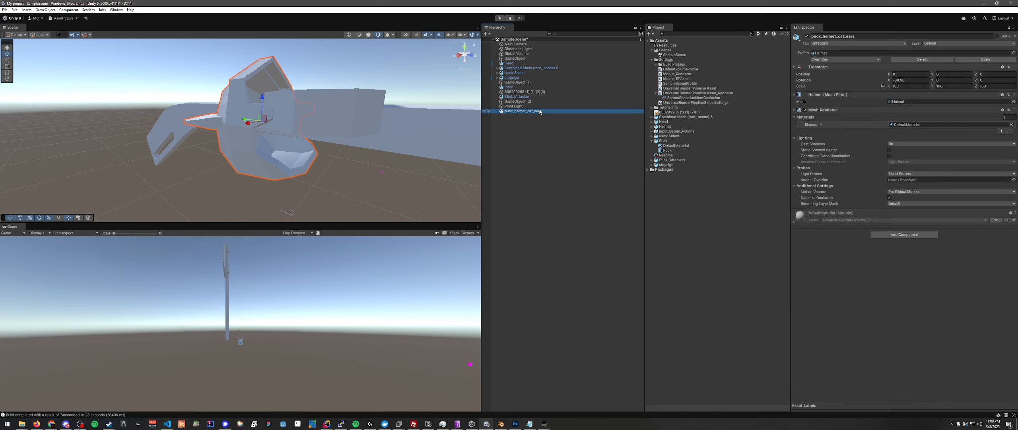
{"action": "right_click", "coordinate": [539, 111]}
{"action": "left_click", "coordinate": [564, 140]}
{"action": "type", "text": "Helmet"}
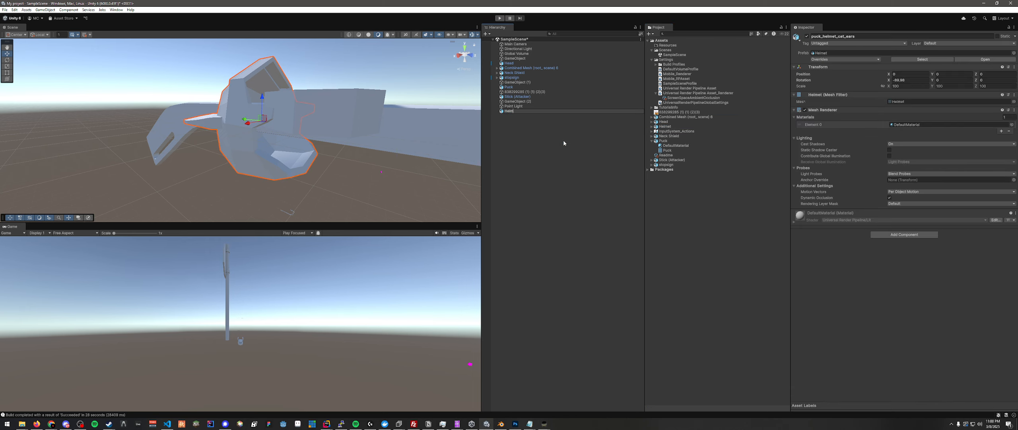
{"action": "key", "text": "Return"}
{"action": "left_click", "coordinate": [511, 118]}
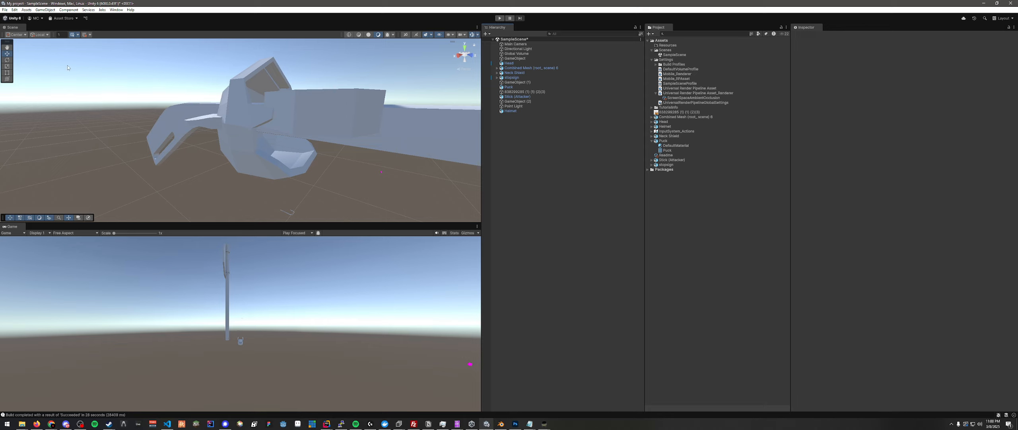
- Open the build profiles and try to build the New Windows Profile into the project's buyild2 folder
{"action": "left_click", "coordinate": [5, 10]}
{"action": "left_click", "coordinate": [18, 84]}
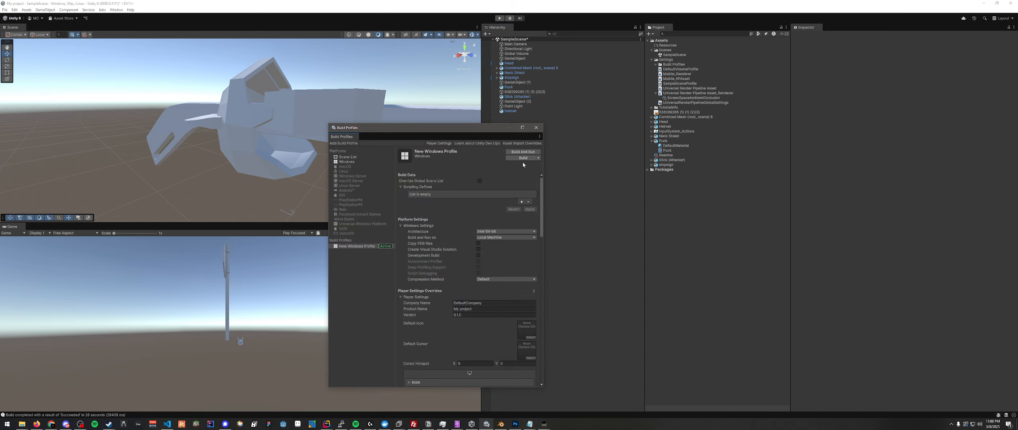
{"action": "left_click", "coordinate": [524, 158]}
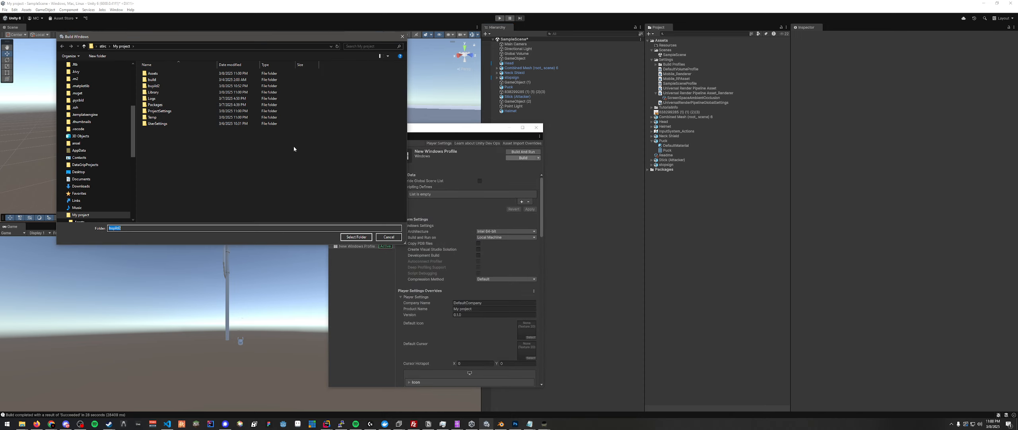
{"action": "left_click", "coordinate": [356, 237]}
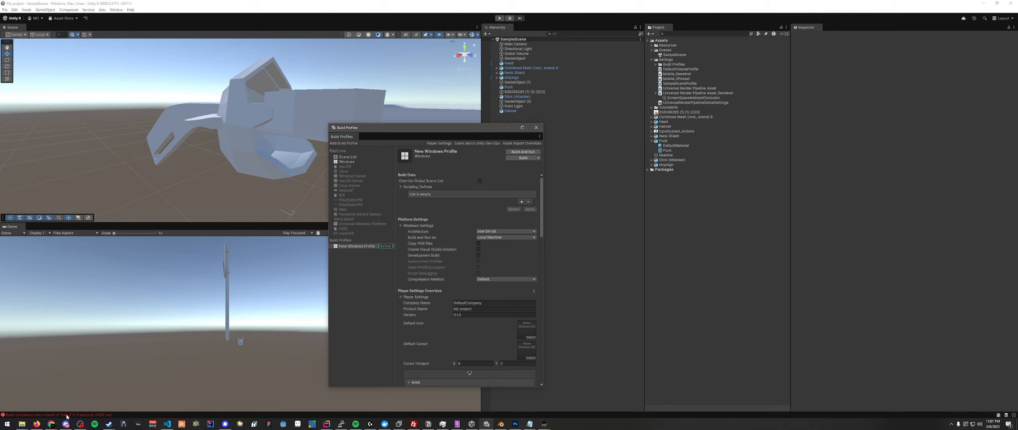
- Open the console, move it clear of the build profiles and inspect the build error for unity_builtin_extra
{"action": "left_click", "coordinate": [103, 414]}
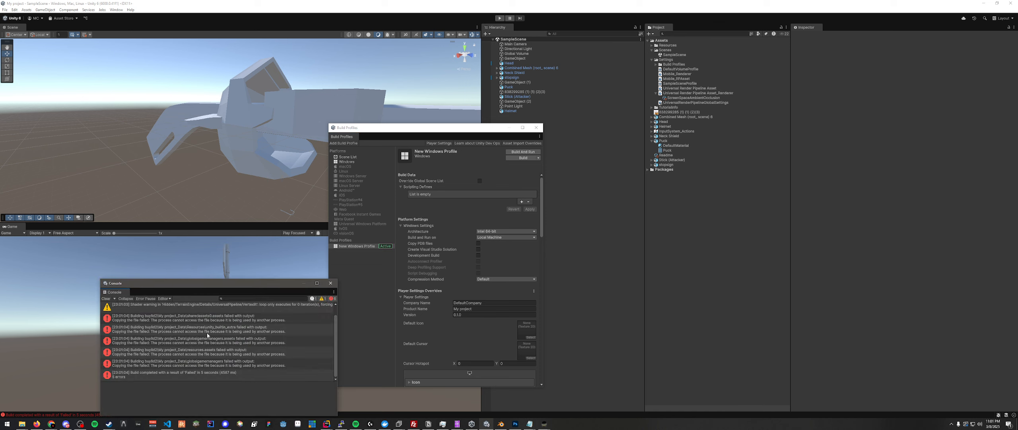
{"action": "left_click", "coordinate": [182, 331]}
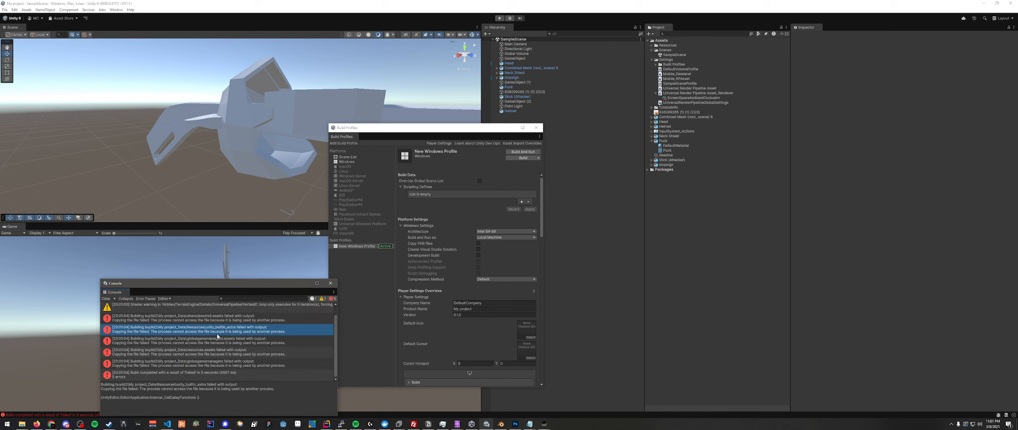
{"action": "left_click_drag", "start_coordinate": [277, 283], "coordinate": [263, 266]}
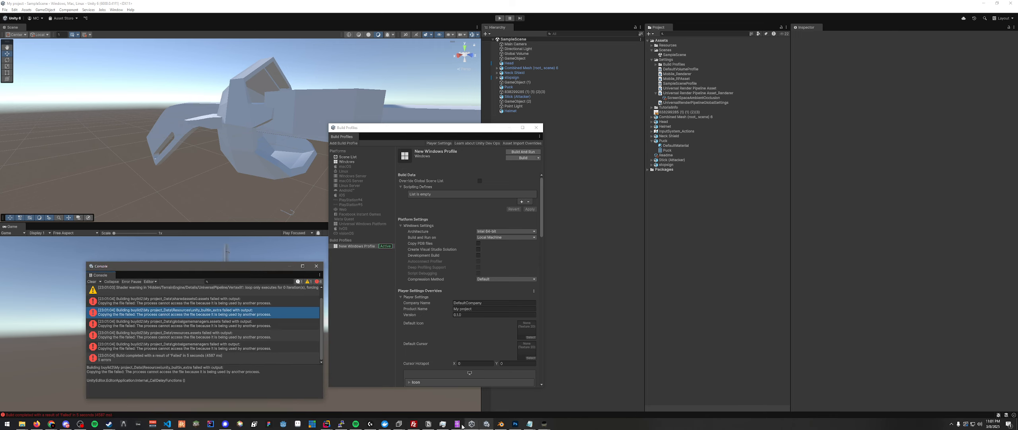
- Close the leftover UABEA Assets Info window that is using the build files and minimize the My project_Data folder window
{"action": "mouse_move", "coordinate": [457, 423]}
{"action": "mouse_move", "coordinate": [483, 399]}
{"action": "mouse_move", "coordinate": [543, 395]}
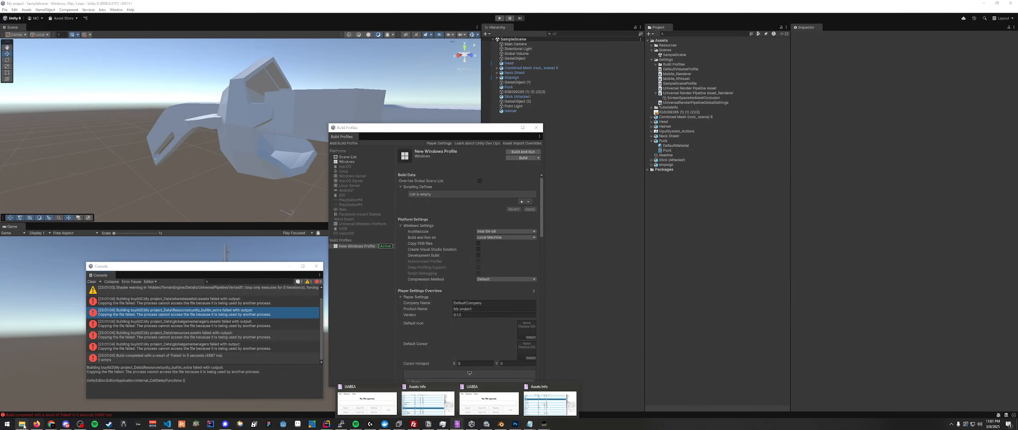
{"action": "mouse_move", "coordinate": [22, 423]}
{"action": "left_click", "coordinate": [448, 403]}
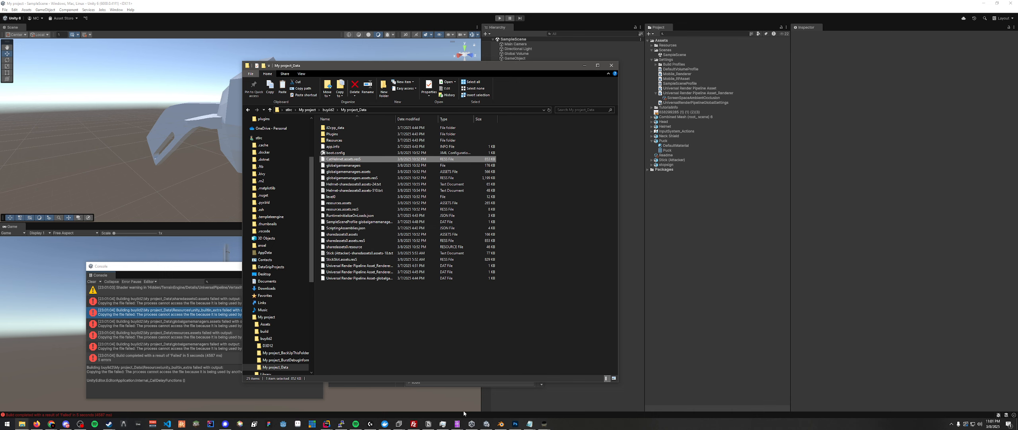
{"action": "left_click", "coordinate": [457, 423]}
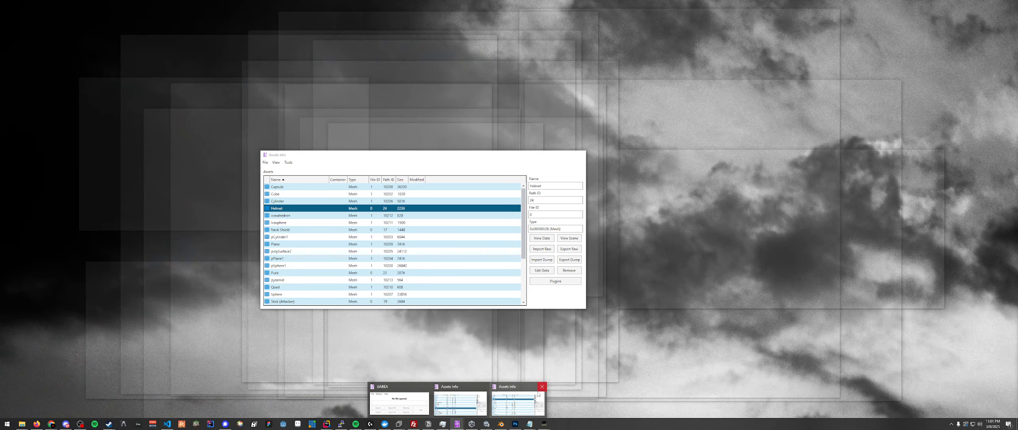
{"action": "left_click", "coordinate": [542, 386]}
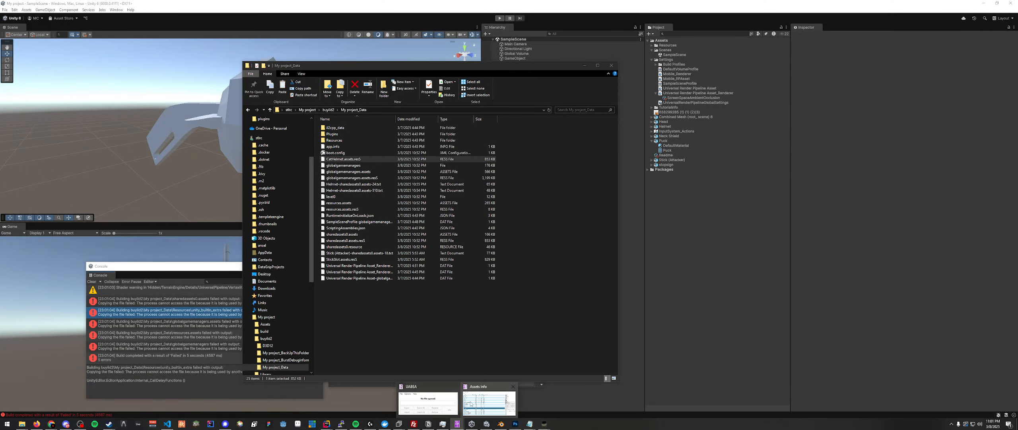
{"action": "mouse_move", "coordinate": [500, 389]}
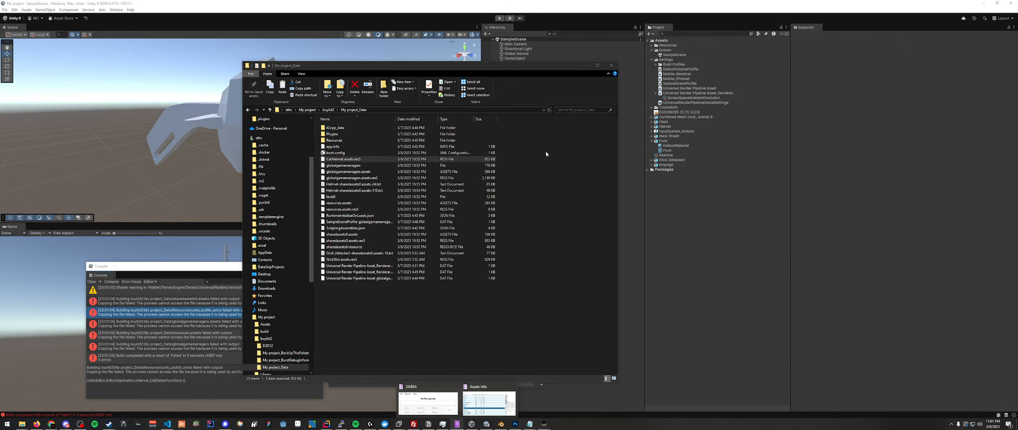
{"action": "left_click", "coordinate": [469, 67]}
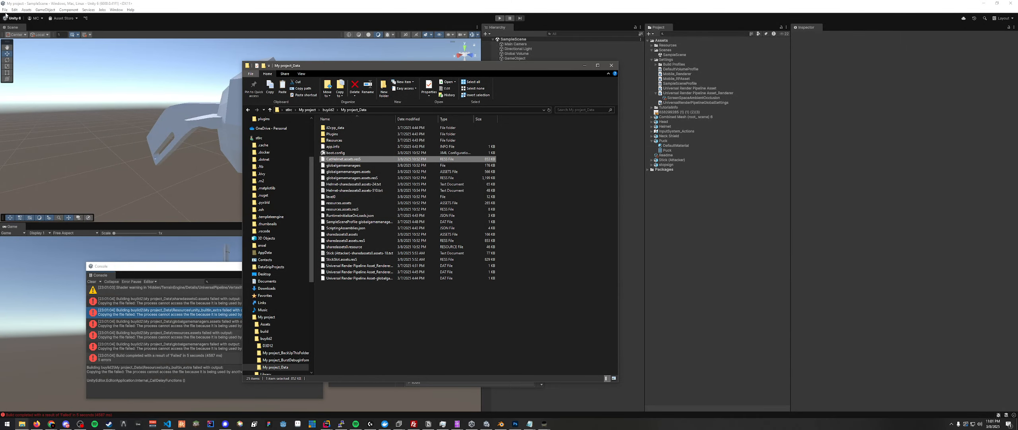
{"action": "left_click", "coordinate": [585, 65]}
- Build the New Windows Profile again into the buyild2 folder and move the resulting output folder window aside
{"action": "left_click", "coordinate": [517, 158]}
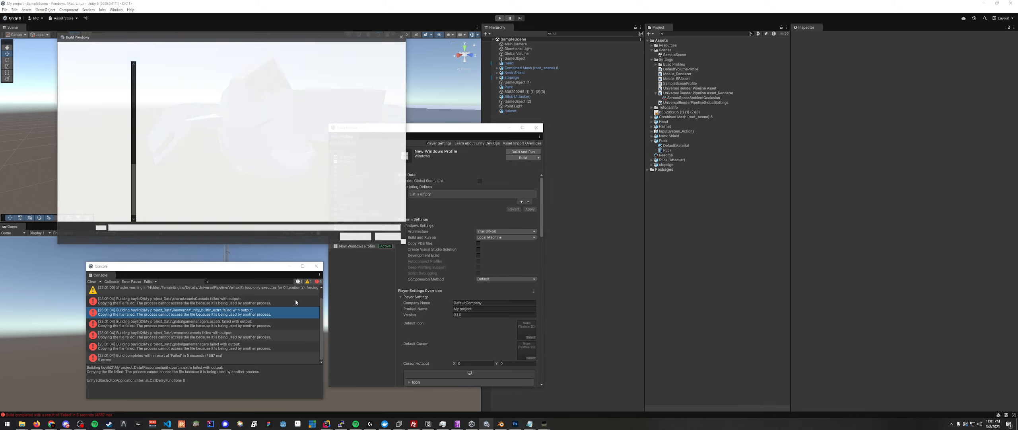
{"action": "left_click", "coordinate": [355, 236]}
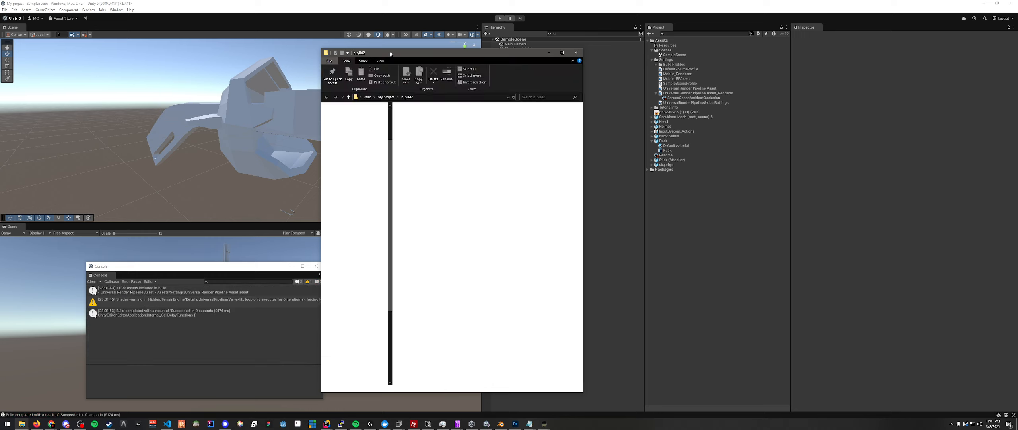
{"action": "left_click_drag", "start_coordinate": [390, 54], "coordinate": [163, 45]}
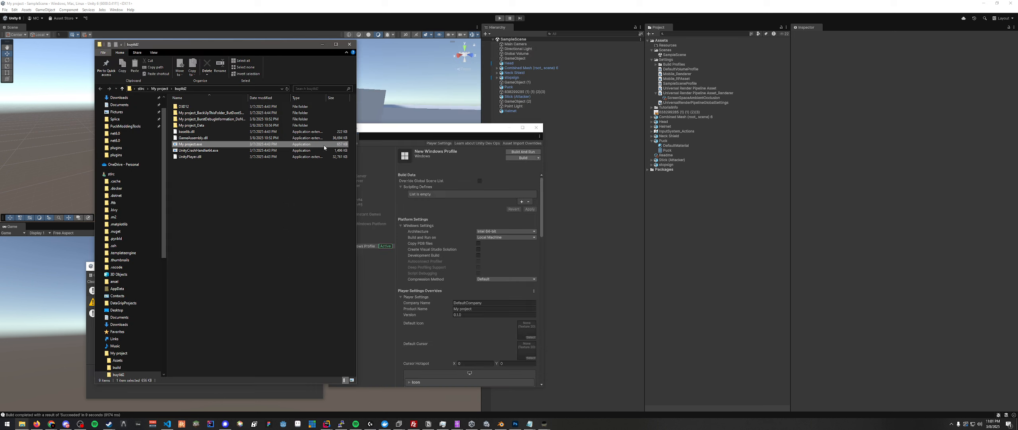
- Start a new UABEA window and open sharedassets0.assets from the rebuilt My project_Data folder
{"action": "right_click", "coordinate": [457, 423]}
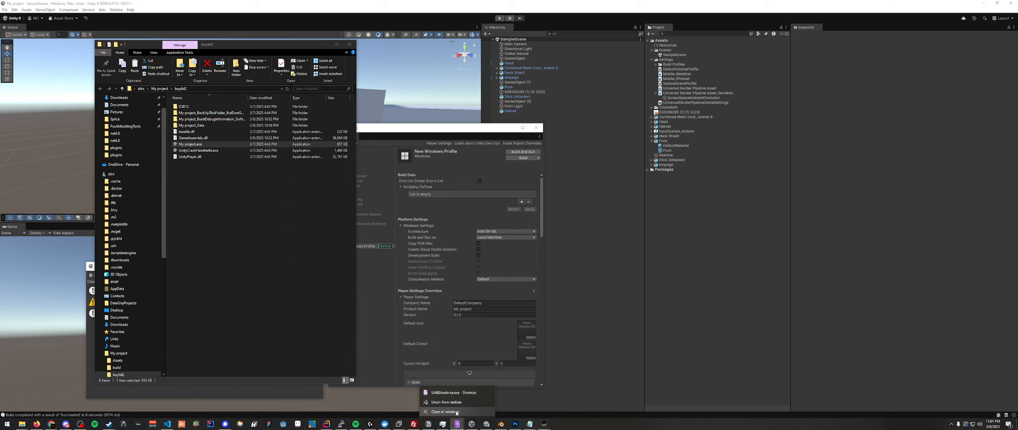
{"action": "left_click", "coordinate": [453, 392]}
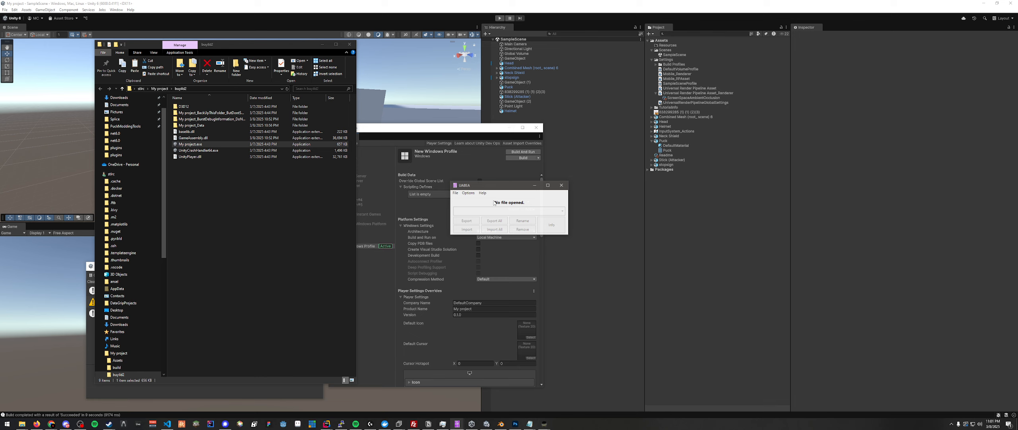
{"action": "left_click", "coordinate": [455, 192]}
{"action": "left_click", "coordinate": [463, 198]}
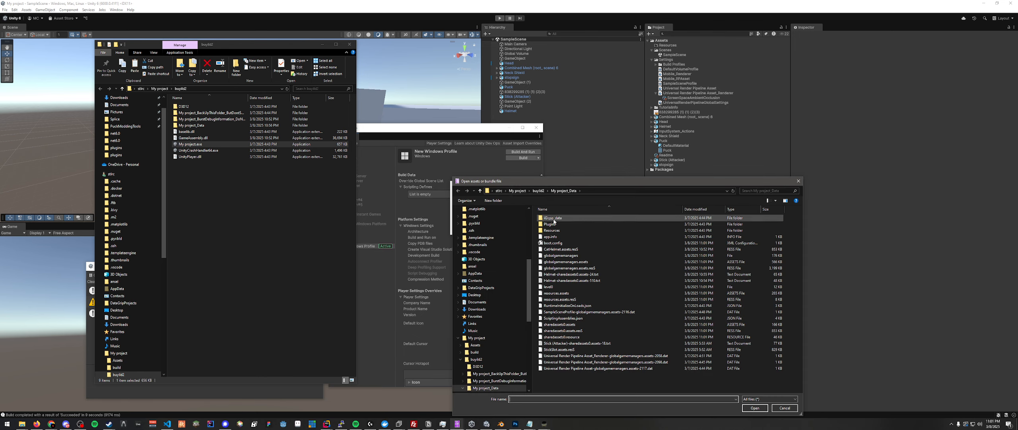
{"action": "double_click", "coordinate": [564, 324]}
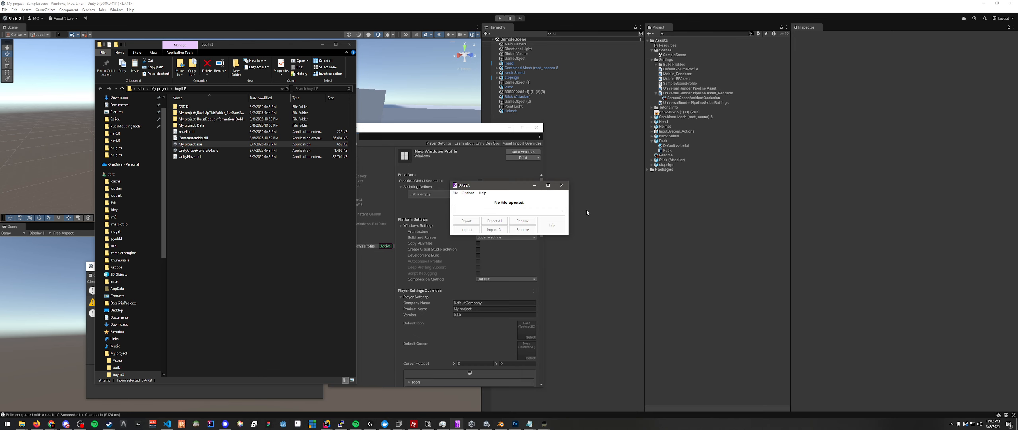
{"action": "left_click_drag", "start_coordinate": [501, 135], "coordinate": [487, 165]}
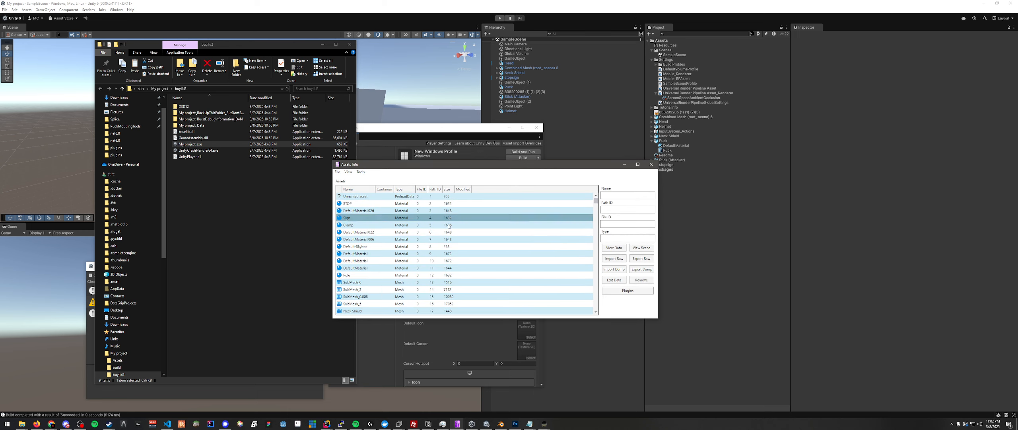
- Filter the assets list to show only the Mesh type and sort it by name
{"action": "left_click", "coordinate": [348, 172]}
{"action": "left_click", "coordinate": [364, 203]}
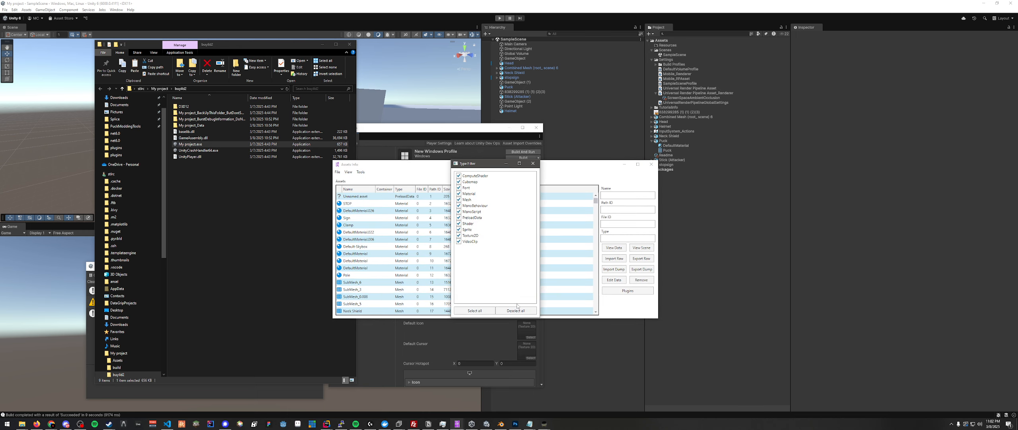
{"action": "left_click", "coordinate": [458, 199]}
{"action": "left_click", "coordinate": [533, 163]}
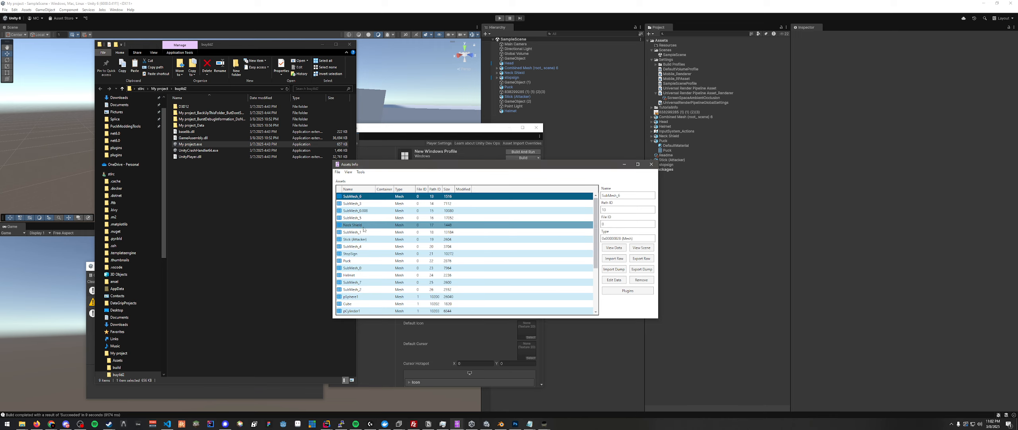
{"action": "left_click", "coordinate": [365, 190]}
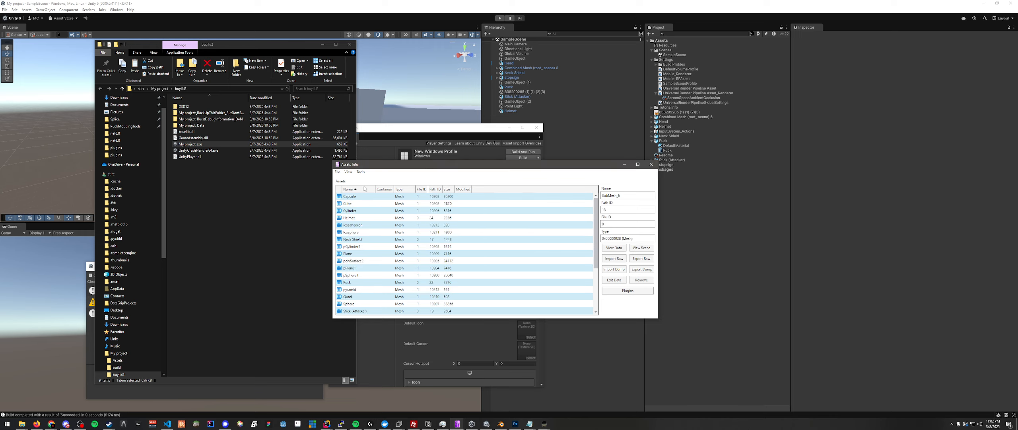
- Export a text dump of the Helmet mesh, replacing the existing Helmet-sharedassets0.assets-24.txt
{"action": "left_click", "coordinate": [355, 219]}
{"action": "left_click", "coordinate": [641, 269]}
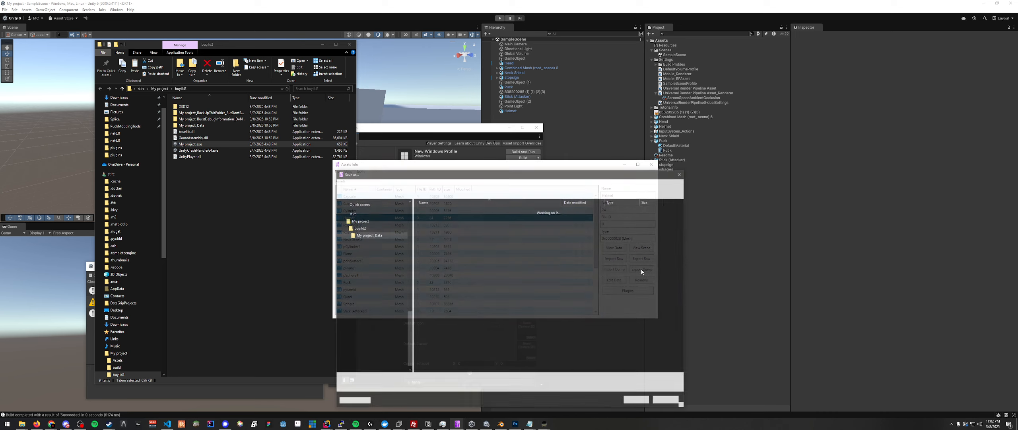
{"action": "left_click", "coordinate": [637, 400]}
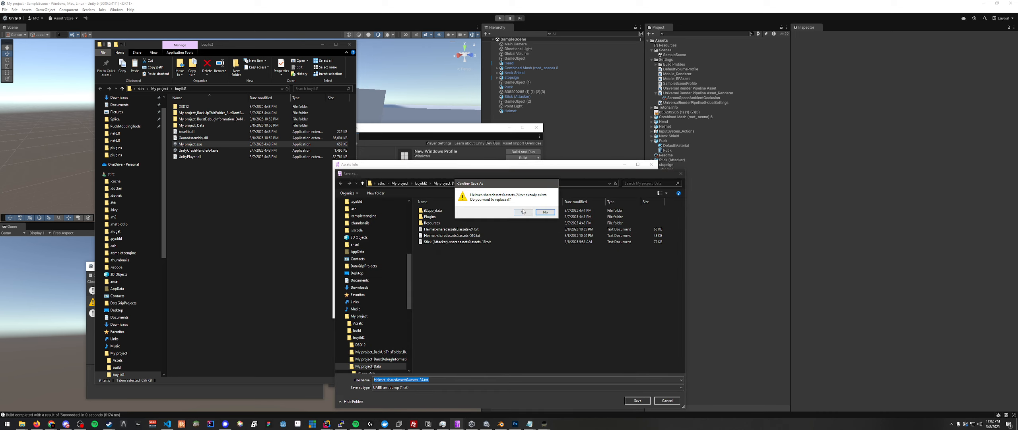
{"action": "left_click", "coordinate": [528, 213]}
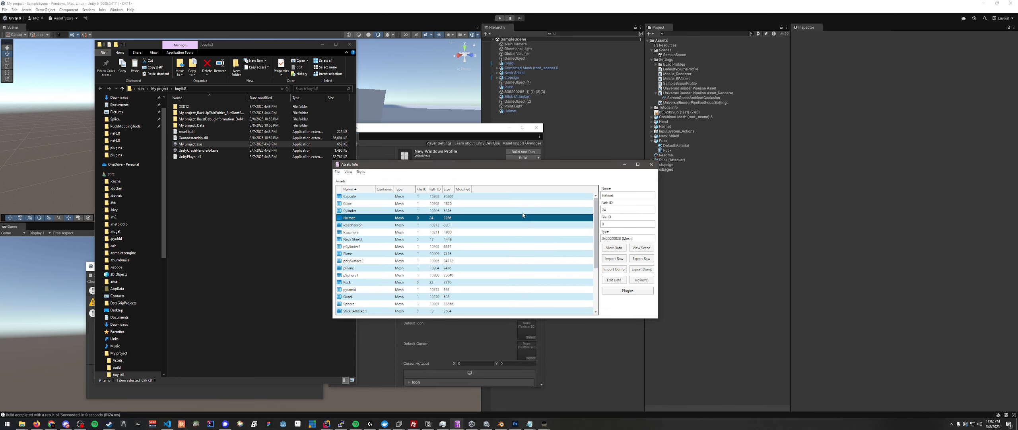
- Open the new Helmet dump and the other Helmet dump from My project_Data in Notepad, placed side by side
{"action": "left_click", "coordinate": [230, 174]}
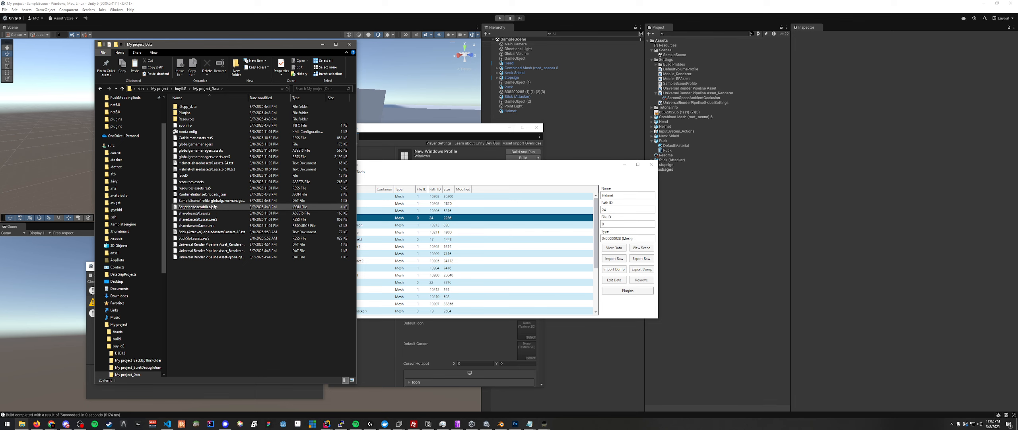
{"action": "double_click", "coordinate": [217, 163]}
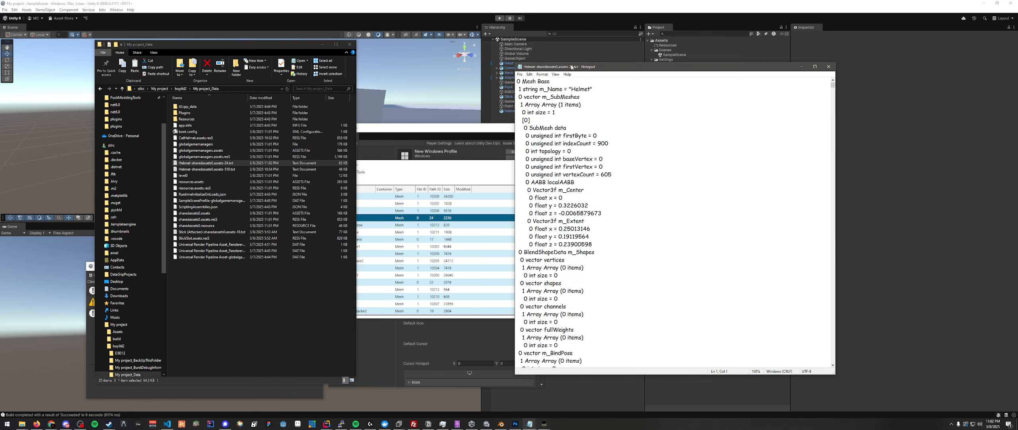
{"action": "left_click_drag", "start_coordinate": [573, 67], "coordinate": [194, 86]}
{"action": "left_click", "coordinate": [197, 45]}
{"action": "double_click", "coordinate": [199, 170]}
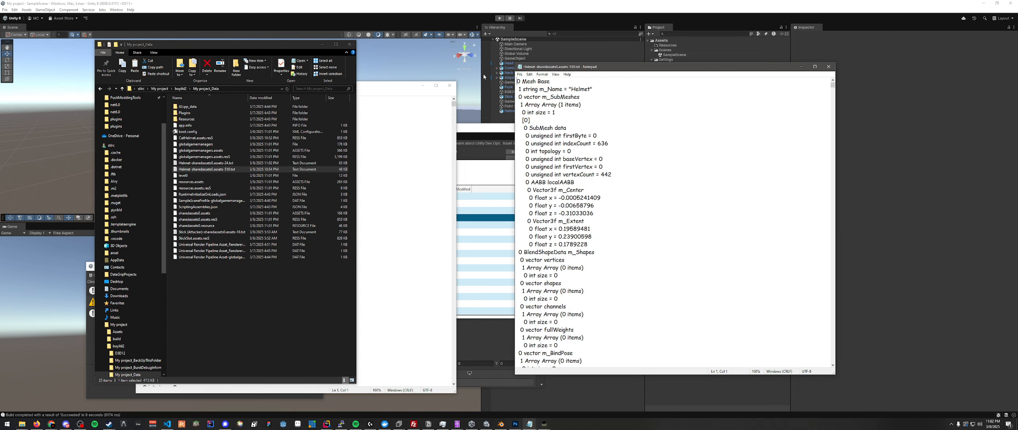
{"action": "left_click_drag", "start_coordinate": [560, 65], "coordinate": [575, 86]}
{"action": "left_click", "coordinate": [372, 86]}
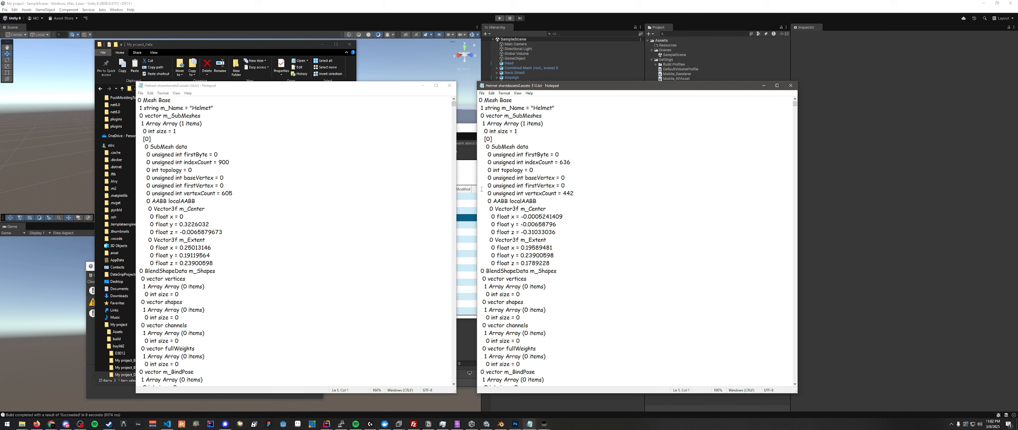
- Compare the m_Extent x, y and z values of the two Helmet mesh dumps
{"action": "left_click", "coordinate": [216, 108]}
{"action": "left_click_drag", "start_coordinate": [216, 108], "coordinate": [189, 108]}
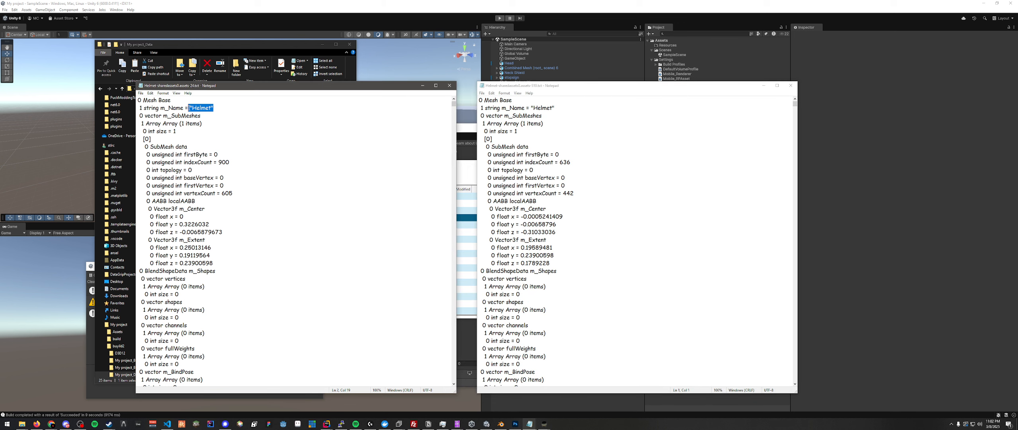
{"action": "left_click", "coordinate": [189, 108]}
{"action": "left_click_drag", "start_coordinate": [224, 261], "coordinate": [138, 247]}
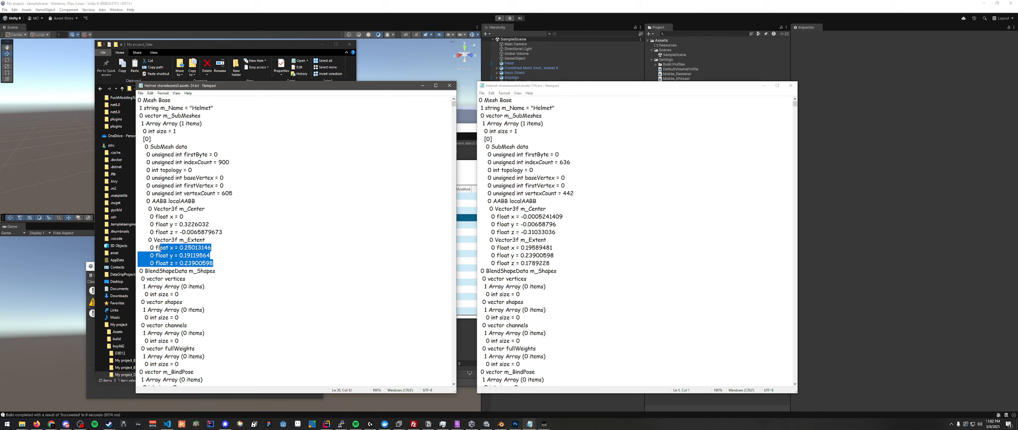
{"action": "left_click", "coordinate": [138, 247]}
{"action": "left_click_drag", "start_coordinate": [547, 86], "coordinate": [305, 86]}
{"action": "left_click", "coordinate": [185, 247]}
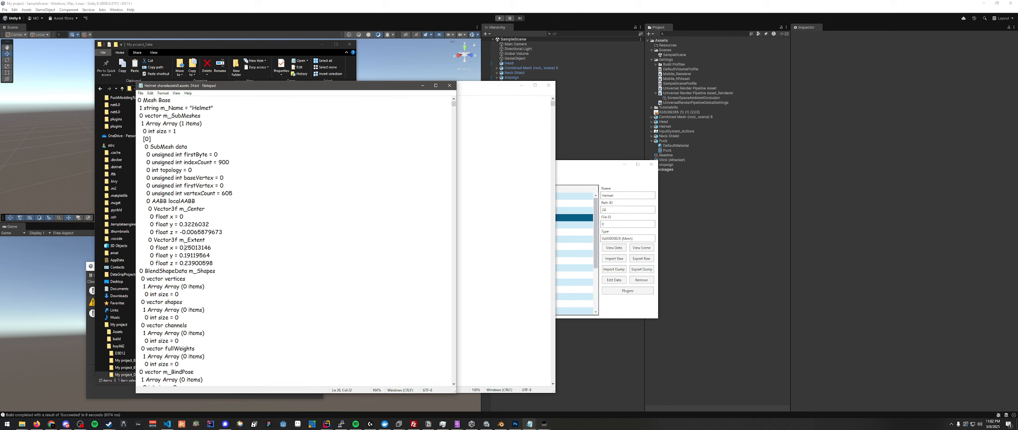
{"action": "left_click", "coordinate": [492, 239]}
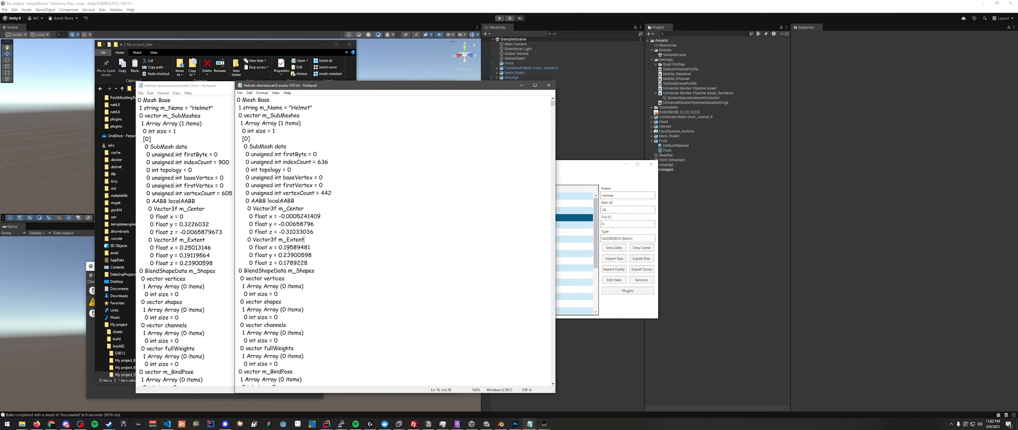
{"action": "left_click", "coordinate": [312, 257]}
{"action": "left_click_drag", "start_coordinate": [313, 255], "coordinate": [279, 255]}
{"action": "left_click_drag", "start_coordinate": [277, 262], "coordinate": [321, 263]}
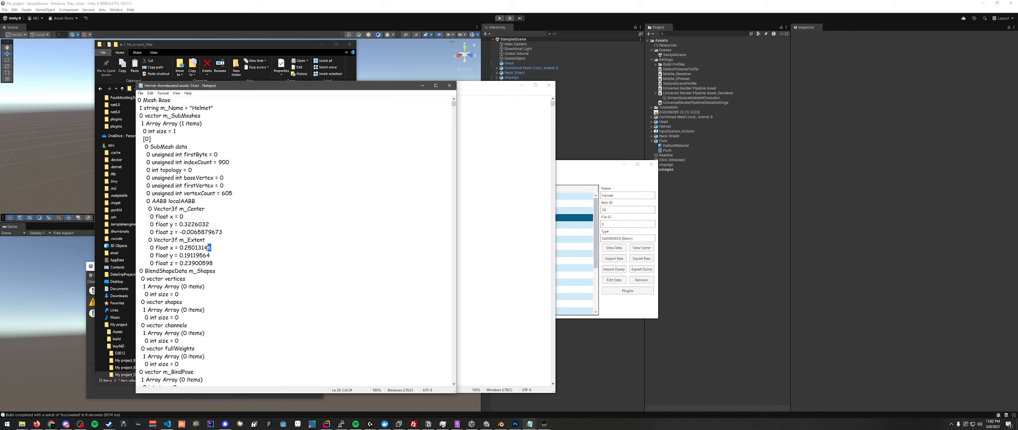
- Examine the cat-ear helmet's orientation in Blender from several angles, and return to the two Helmet dumps in Notepad
{"action": "left_click", "coordinate": [509, 227]}
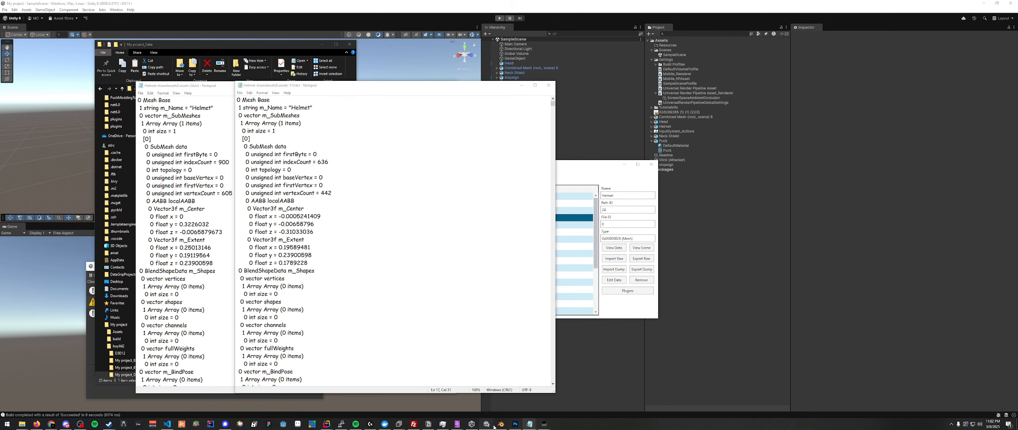
{"action": "key", "text": "alt+Tab"}
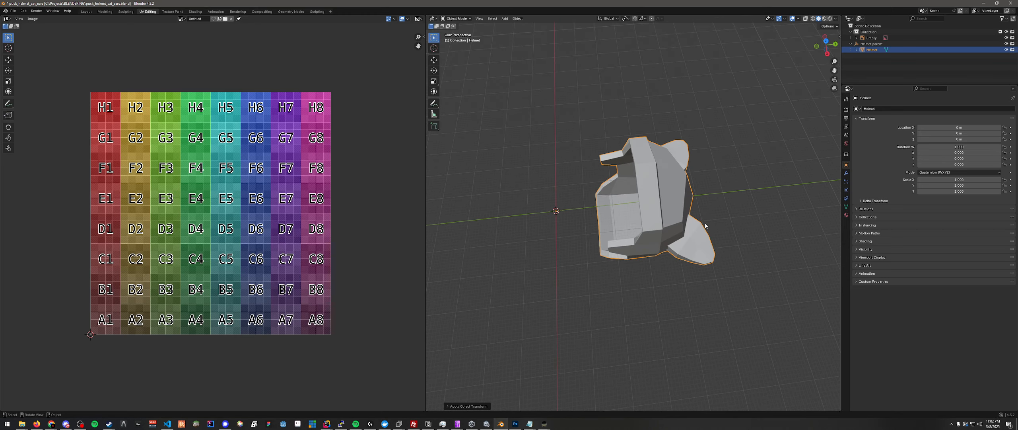
{"action": "middle_click_drag", "start_coordinate": [712, 263], "coordinate": [771, 261]}
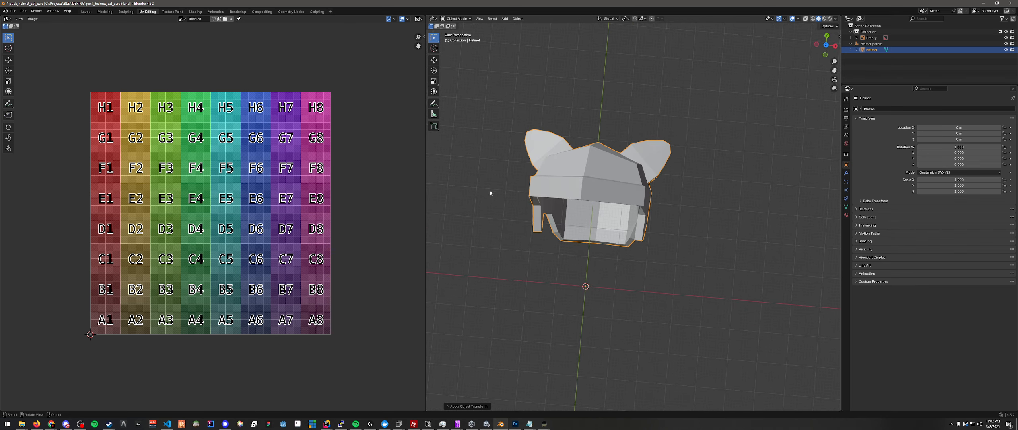
{"action": "middle_click_drag", "start_coordinate": [526, 152], "coordinate": [545, 137]}
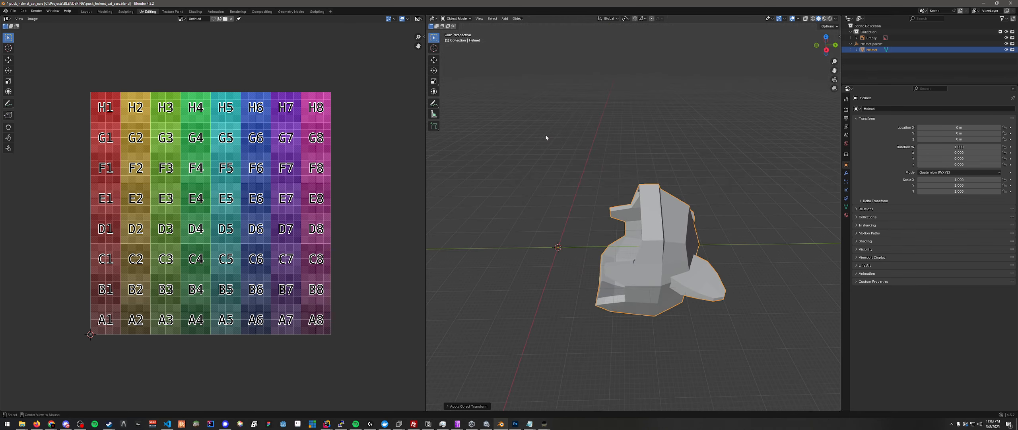
{"action": "key", "text": "alt+Tab"}
{"action": "key", "text": "alt+Tab"}
{"action": "middle_click_drag", "start_coordinate": [691, 270], "coordinate": [711, 312]}
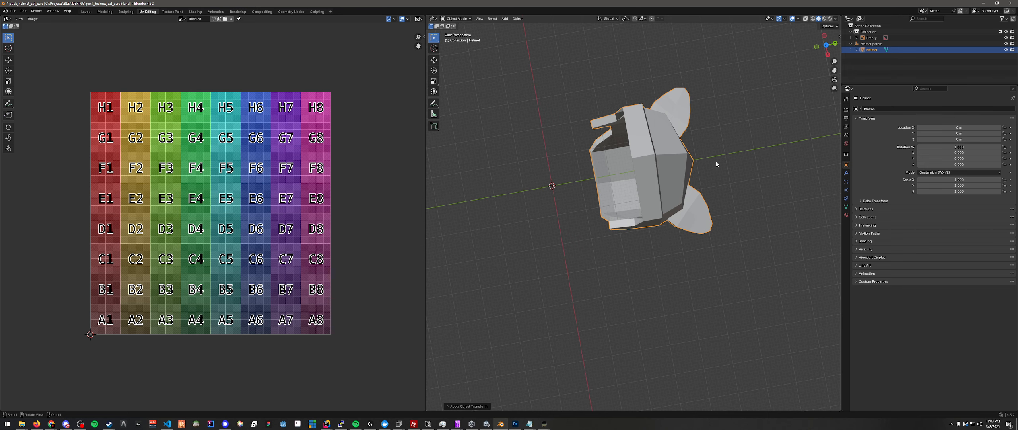
{"action": "middle_click_drag", "start_coordinate": [673, 211], "coordinate": [718, 162]}
{"action": "key", "text": "alt+Tab"}
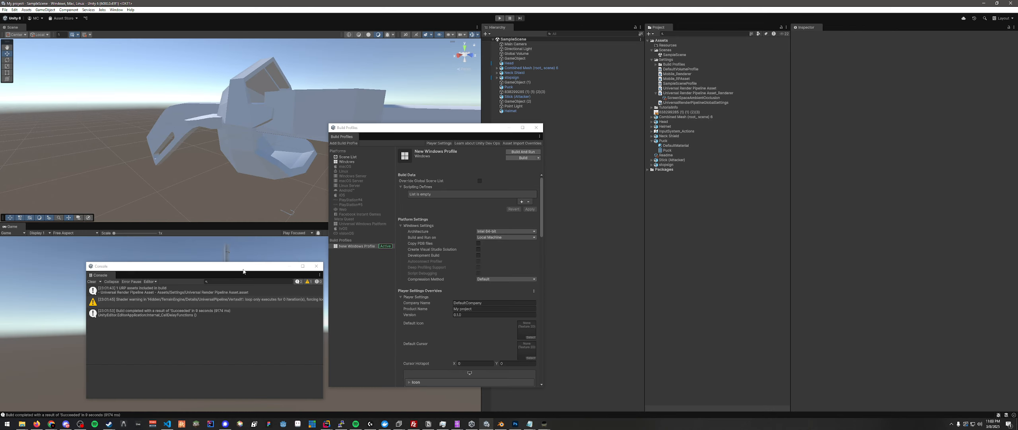
{"action": "key", "text": "alt+Tab"}
{"action": "key", "text": "alt+Tab"}
{"action": "key", "text": "alt+Tab"}
{"action": "key", "text": "alt+Tab"}
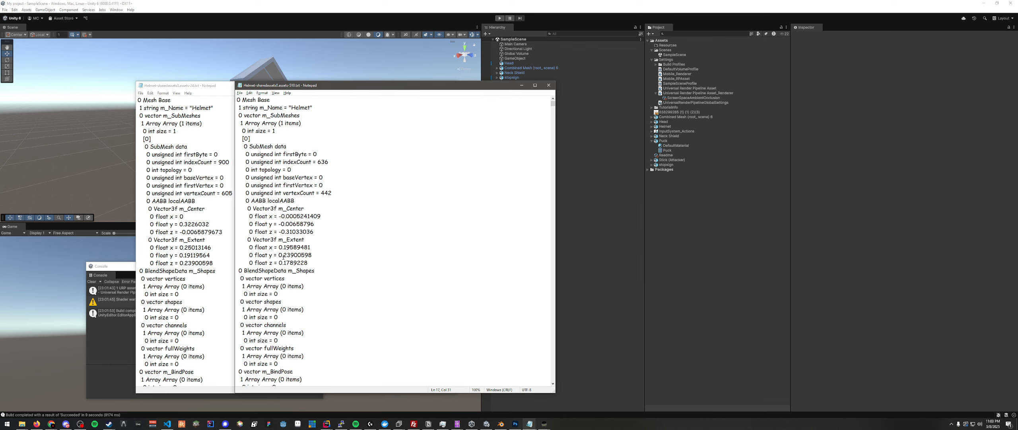
- Change the StreamingInfo path at the end of the Helmet-sharedassets0.assets-24.txt dump to CatHelmet.assets.resS and save the file
{"action": "scroll", "coordinate": [333, 125], "scroll_direction": "down", "scroll_amount": 6}
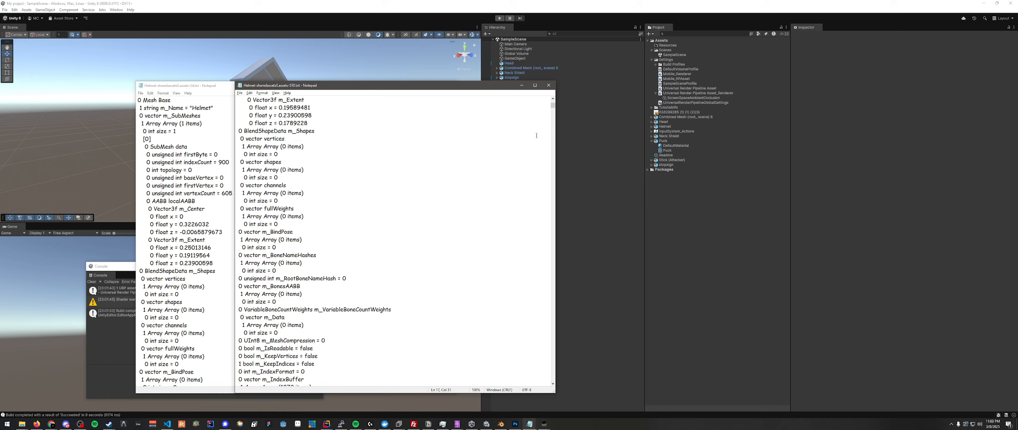
{"action": "left_click_drag", "start_coordinate": [553, 105], "coordinate": [552, 391]}
{"action": "left_click", "coordinate": [212, 107]}
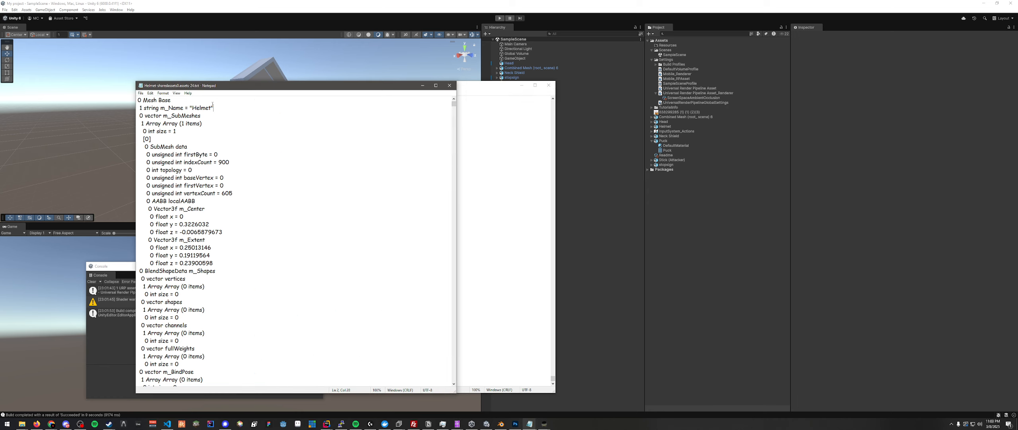
{"action": "left_click_drag", "start_coordinate": [454, 105], "coordinate": [460, 384]}
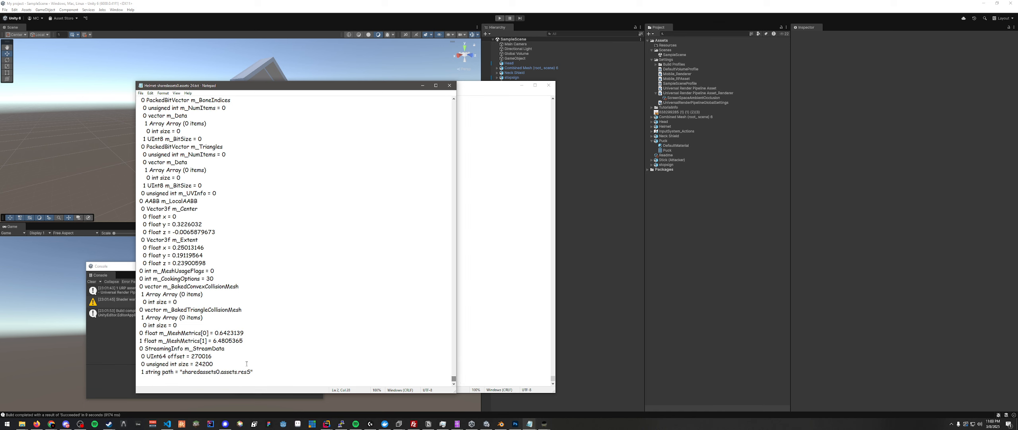
{"action": "left_click", "coordinate": [216, 370]}
{"action": "left_click_drag", "start_coordinate": [185, 370], "coordinate": [219, 371]}
{"action": "key", "text": "BackSpace"}
{"action": "key", "text": "BackSpace"}
{"action": "type", "text": "CatHelmet"}
{"action": "key", "text": "ctrl+s"}
- Place the other Helmet dump alongside and compare the StreamingInfo offset, size and path entries of both files
{"action": "left_click", "coordinate": [504, 115]}
{"action": "left_click_drag", "start_coordinate": [487, 89], "coordinate": [722, 88]}
{"action": "left_click_drag", "start_coordinate": [243, 371], "coordinate": [131, 346]}
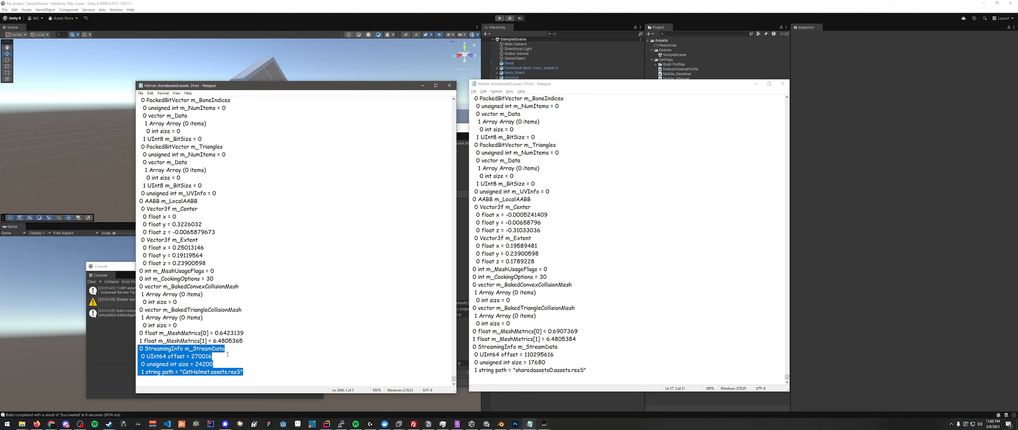
{"action": "mouse_move", "coordinate": [247, 371]}
{"action": "left_mouse_down"}
{"action": "mouse_move", "coordinate": [133, 348]}
{"action": "mouse_move", "coordinate": [257, 371]}
{"action": "left_mouse_up"}
{"action": "left_click_drag", "start_coordinate": [267, 364], "coordinate": [245, 111]}
{"action": "left_click", "coordinate": [245, 111]}
{"action": "left_click_drag", "start_coordinate": [257, 374], "coordinate": [130, 349]}
{"action": "left_click_drag", "start_coordinate": [243, 371], "coordinate": [140, 348]}
{"action": "left_click", "coordinate": [255, 364]}
{"action": "left_click_drag", "start_coordinate": [255, 363], "coordinate": [264, 374]}
{"action": "left_click", "coordinate": [264, 374]}
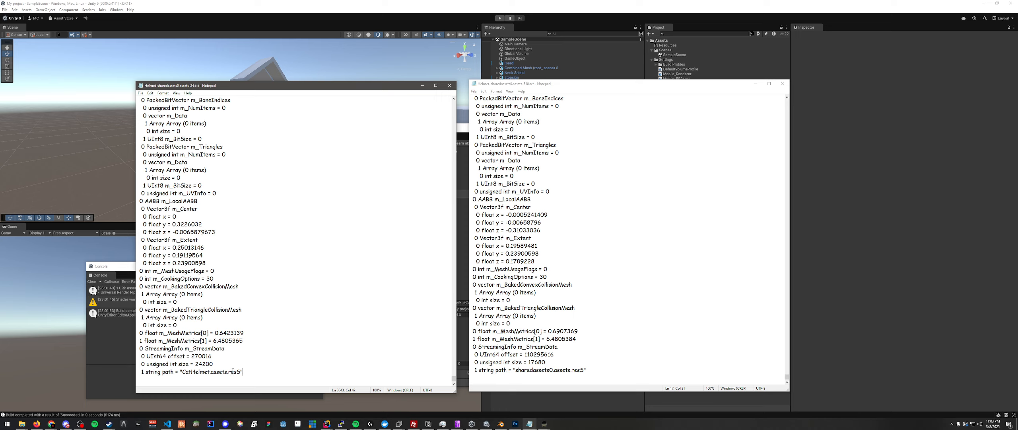
{"action": "left_click_drag", "start_coordinate": [254, 371], "coordinate": [182, 371]}
{"action": "left_click", "coordinate": [182, 371]}
{"action": "left_click_drag", "start_coordinate": [254, 371], "coordinate": [179, 372]}
{"action": "left_click", "coordinate": [178, 371]}
- Import the Helmet-sharedassets0.assets-24.txt dump into Puck's Helmet mesh in UABEA and save the assets file
{"action": "left_click", "coordinate": [457, 423]}
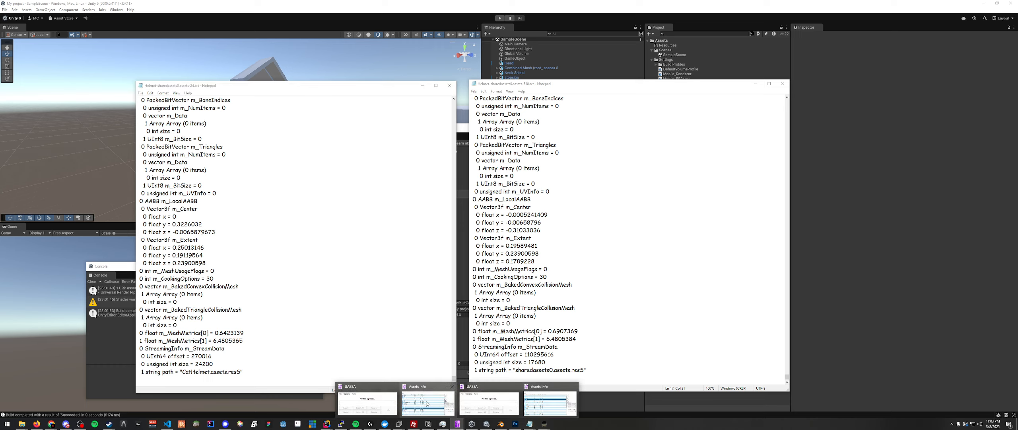
{"action": "left_click", "coordinate": [548, 400]}
{"action": "left_click", "coordinate": [900, 259]}
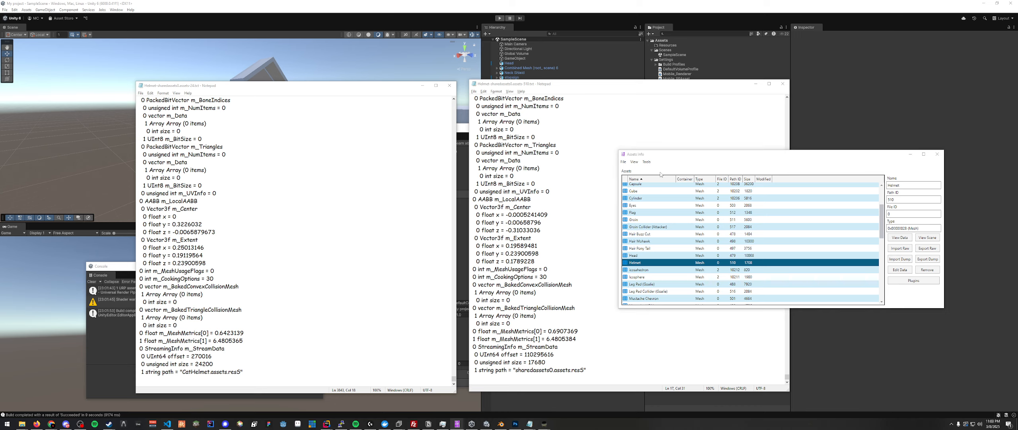
{"action": "left_click", "coordinate": [741, 225]}
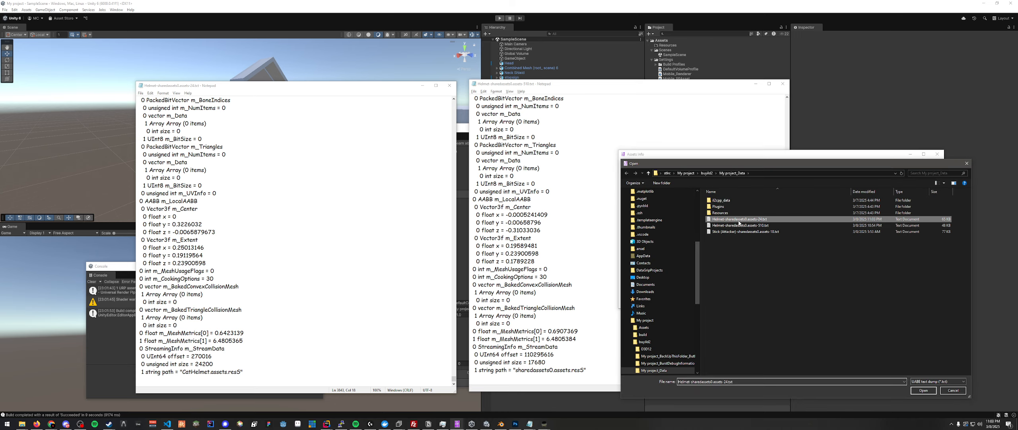
{"action": "left_click", "coordinate": [923, 390]}
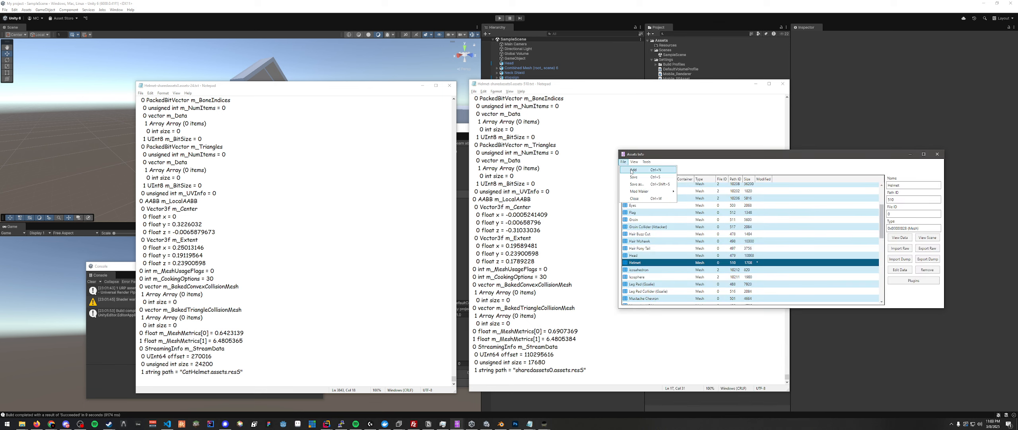
- Check the resource file name in the edited dump's StreamingInfo path
{"action": "left_click_drag", "start_coordinate": [242, 373], "coordinate": [183, 372]}
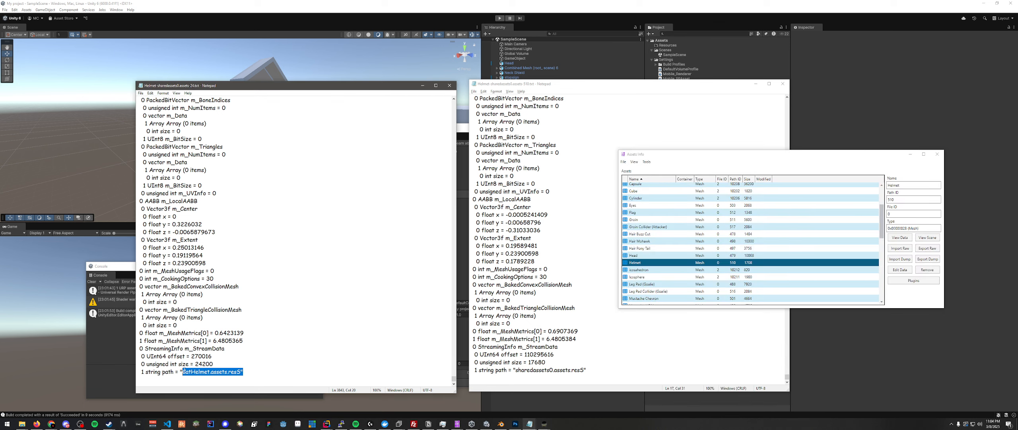
{"action": "left_click", "coordinate": [224, 372]}
{"action": "key", "text": "Left"}
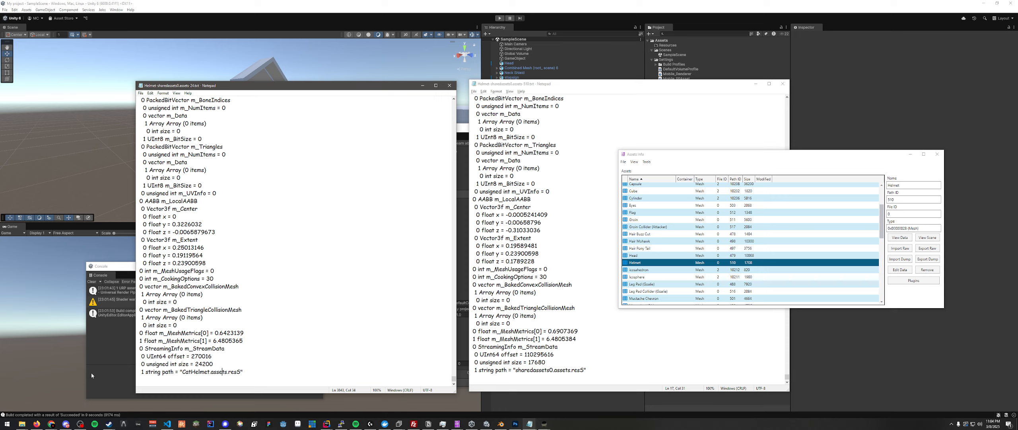
- Launch Puck from its install folder to check the helmet on the main menu character, and exit the game
{"action": "left_click", "coordinate": [22, 423]}
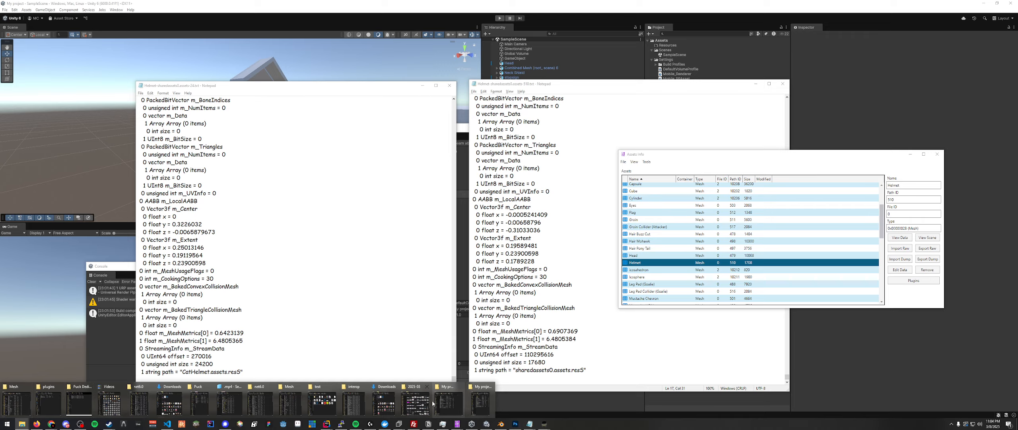
{"action": "mouse_move", "coordinate": [54, 397]}
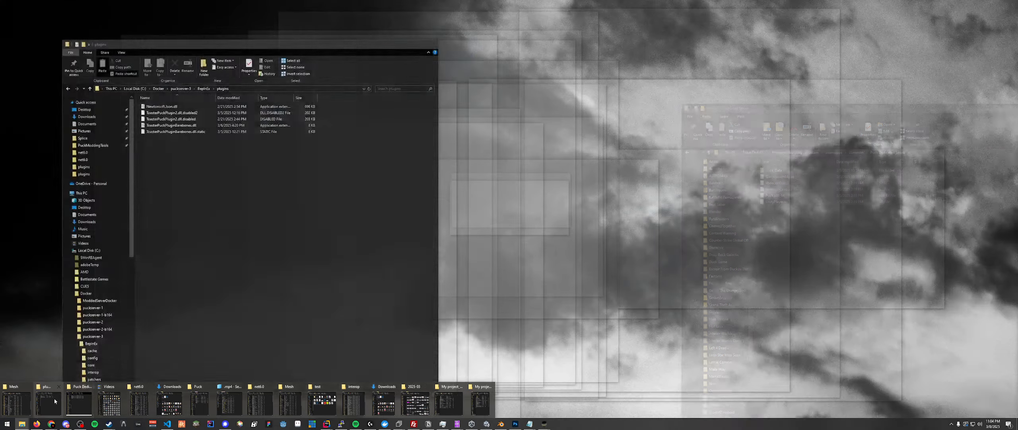
{"action": "mouse_move", "coordinate": [263, 405]}
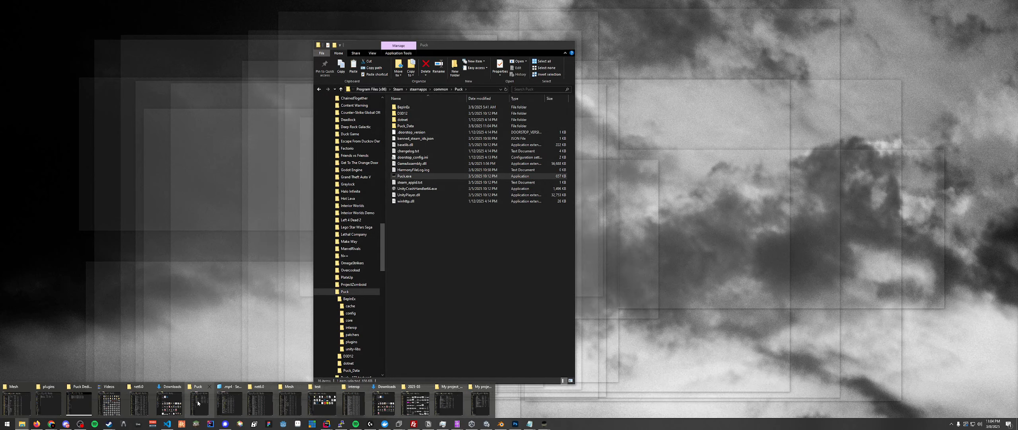
{"action": "left_click", "coordinate": [198, 402]}
{"action": "double_click", "coordinate": [440, 176]}
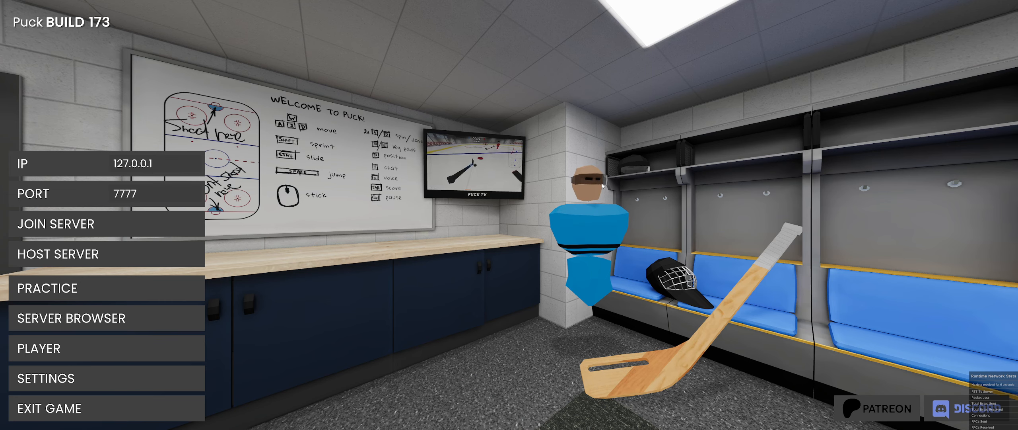
{"action": "left_click", "coordinate": [108, 408]}
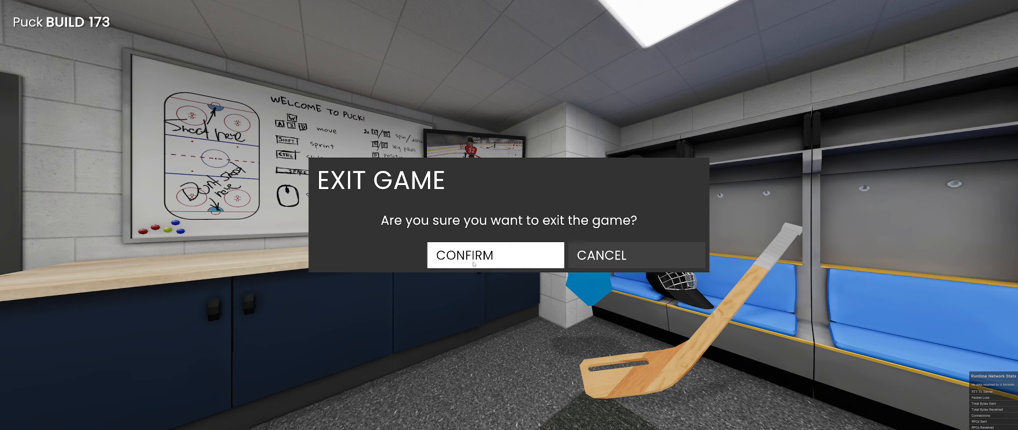
{"action": "left_click", "coordinate": [493, 252]}
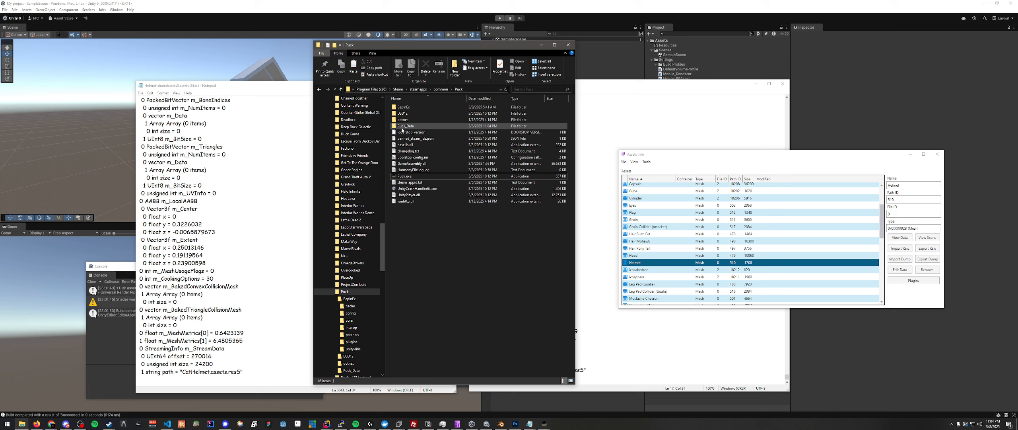
- Delete CatHelmet.assets.resS from the game's Puck_Data folder
{"action": "double_click", "coordinate": [405, 125]}
{"action": "left_click", "coordinate": [411, 138]}
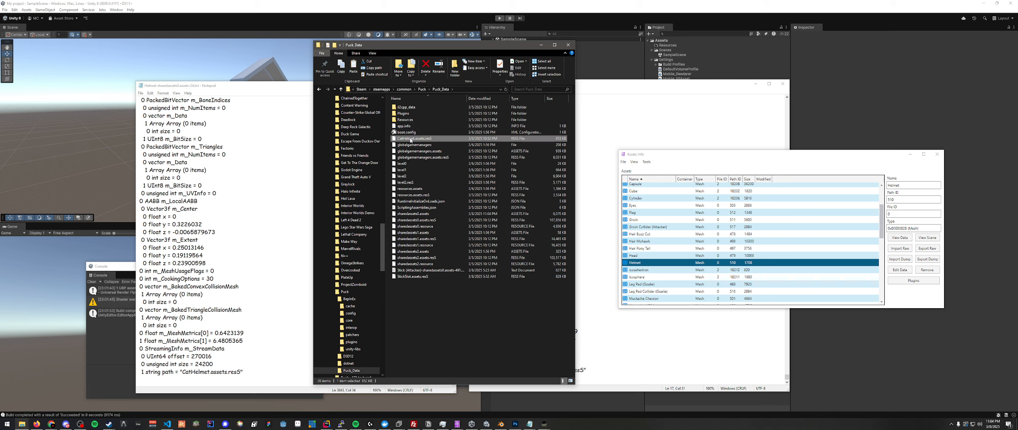
{"action": "left_click", "coordinate": [447, 285]}
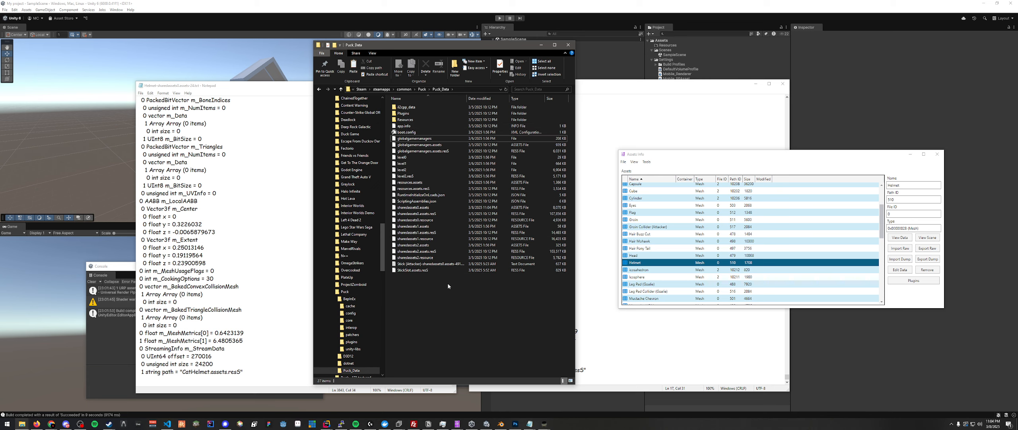
- Relaunch Puck with the helmet's resource file removed to check the character, and exit the game
{"action": "left_click", "coordinate": [422, 89]}
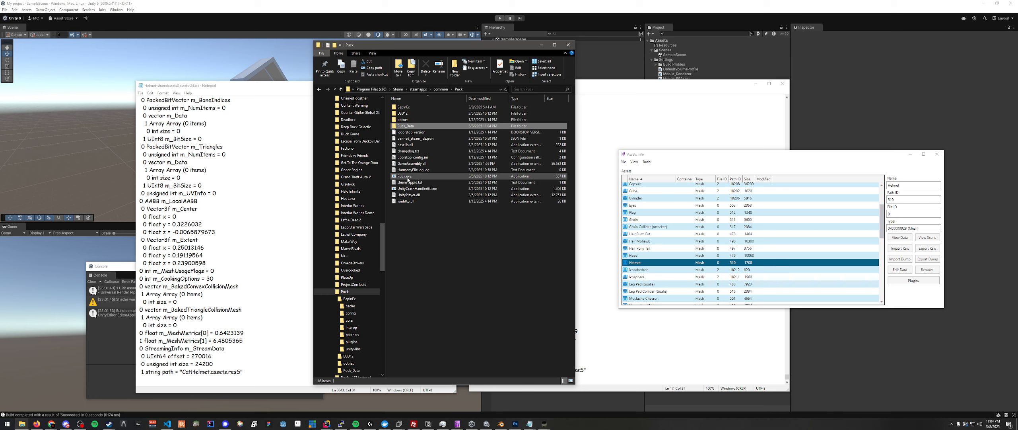
{"action": "double_click", "coordinate": [407, 176]}
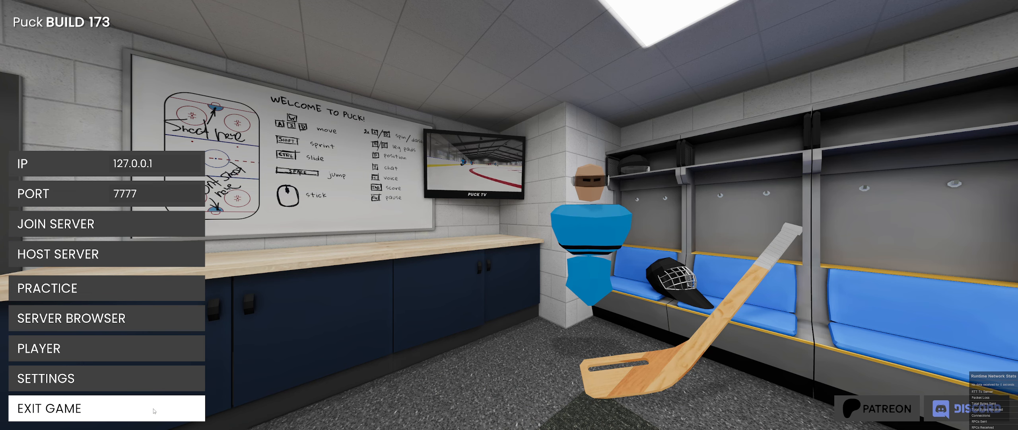
{"action": "left_click", "coordinate": [154, 410]}
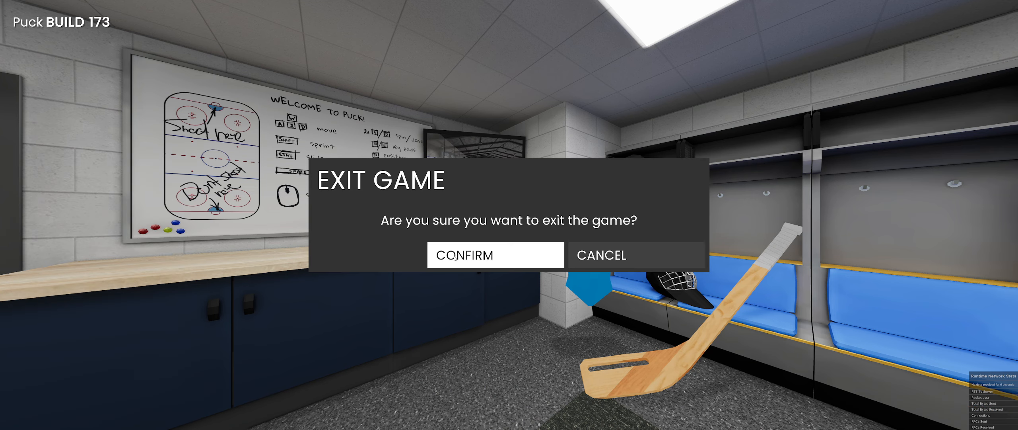
{"action": "left_click", "coordinate": [496, 253]}
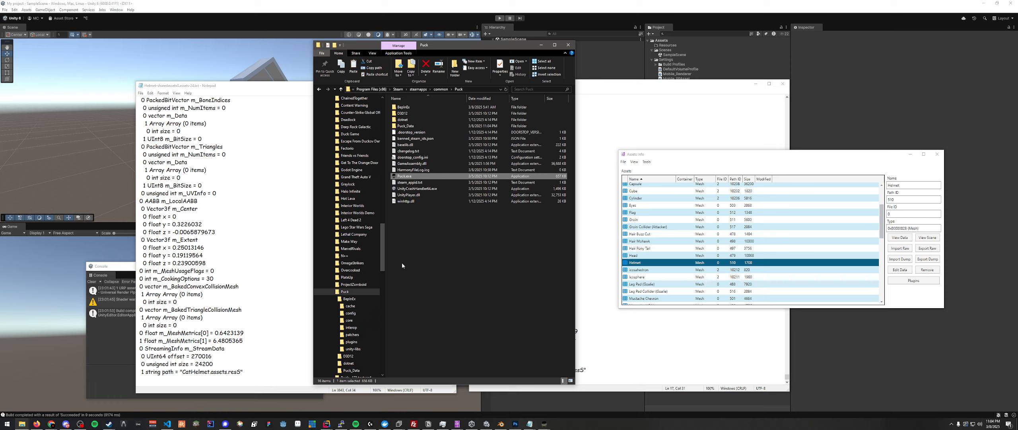
- Review the CatHelmet.assets.resS reference in the Notepad dump and return to the Puck folder
{"action": "left_click", "coordinate": [424, 235]}
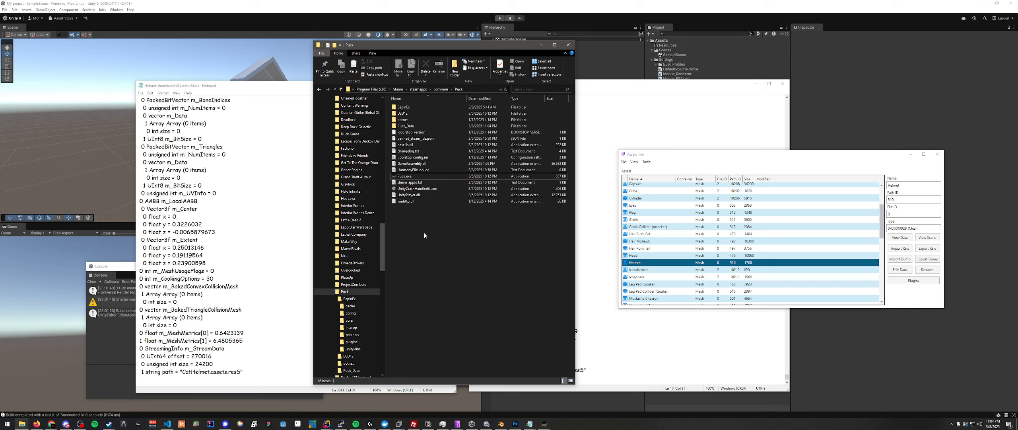
{"action": "left_click", "coordinate": [246, 371]}
{"action": "left_click_drag", "start_coordinate": [246, 372], "coordinate": [180, 372]}
{"action": "left_click", "coordinate": [180, 372]}
{"action": "left_click", "coordinate": [534, 282]}
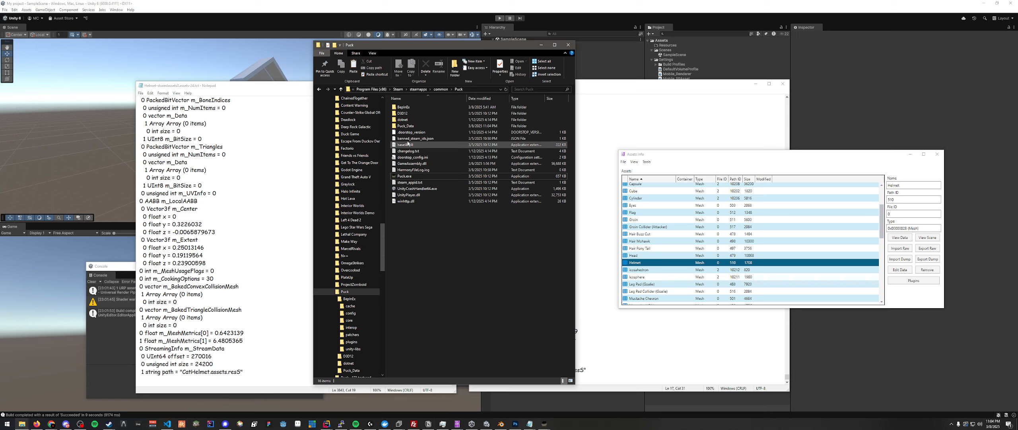
- Duplicate sharedassets0.assets.resS inside the Unity build's My project_Data folder
{"action": "left_click", "coordinate": [21, 424]}
{"action": "left_click", "coordinate": [107, 399]}
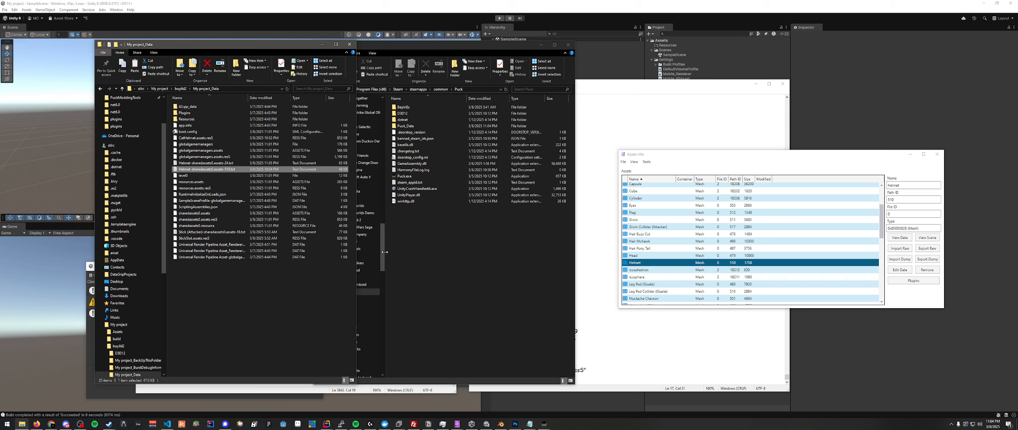
{"action": "left_click", "coordinate": [199, 219]}
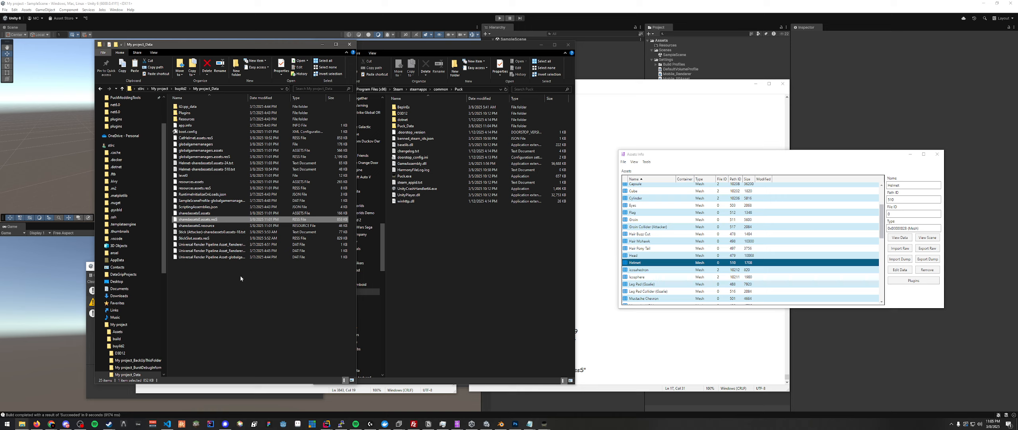
{"action": "key", "text": "ctrl+c"}
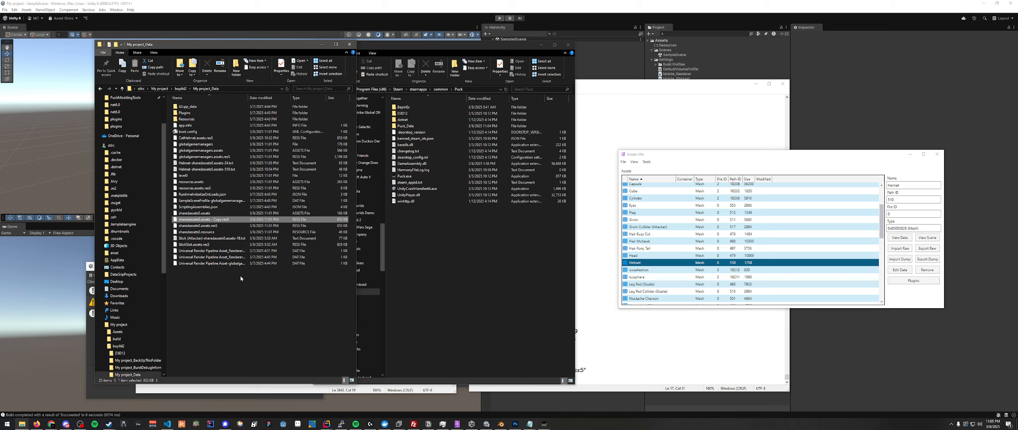
- Rename the duplicated sharedassets0.assets.resS file in the build's data folder to CatHelmet.assets.resS
{"action": "key", "text": "ctrl+v"}
{"action": "key", "text": "F2"}
{"action": "key", "text": "BackSpace"}
{"action": "key", "text": "BackSpace"}
{"action": "key", "text": "BackSpace"}
{"action": "key", "text": "BackSpace"}
{"action": "key", "text": "BackSpace"}
{"action": "key", "text": "BackSpace"}
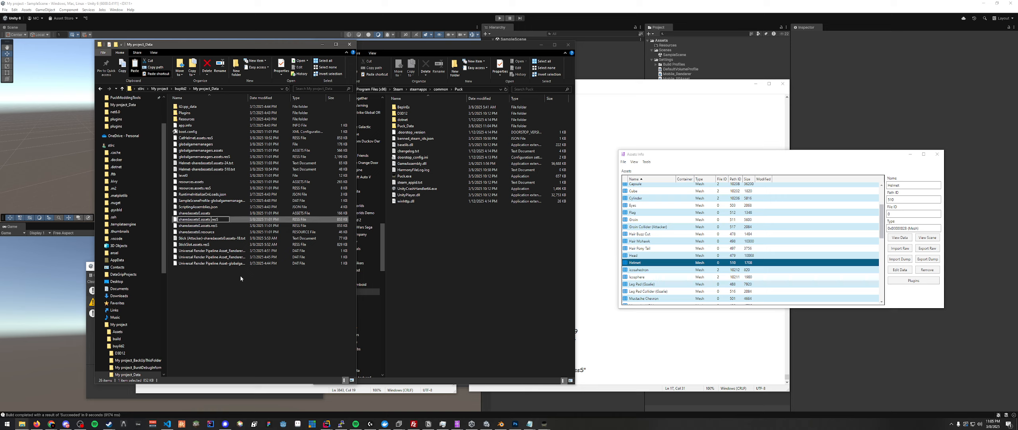
{"action": "key", "text": "BackSpace"}
{"action": "key", "text": "BackSpace"}
{"action": "key", "text": "BackSpace"}
{"action": "key", "text": "BackSpace"}
{"action": "key", "text": "BackSpace"}
{"action": "key", "text": "BackSpace"}
{"action": "key", "text": "BackSpace"}
{"action": "key", "text": "BackSpace"}
{"action": "key", "text": "BackSpace"}
{"action": "key", "text": "BackSpace"}
{"action": "key", "text": "BackSpace"}
{"action": "key", "text": "BackSpace"}
{"action": "key", "text": "BackSpace"}
{"action": "type", "text": "CatHelmet"}
{"action": "key", "text": "Return"}
- Delete the old CatHelmet.assets.resS from the build's data folder and give the newly renamed copy exactly that file name
{"action": "left_click", "coordinate": [246, 247]}
{"action": "left_click", "coordinate": [203, 138]}
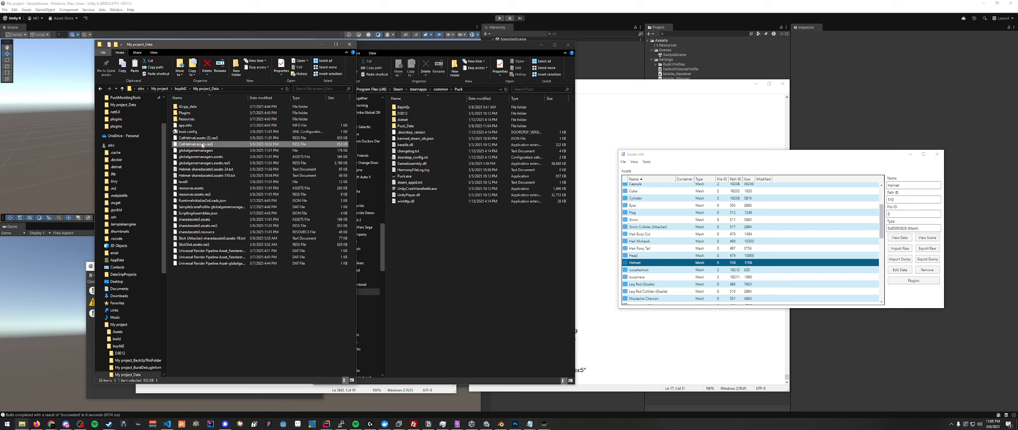
{"action": "key", "text": "Delete"}
{"action": "left_click", "coordinate": [203, 137]}
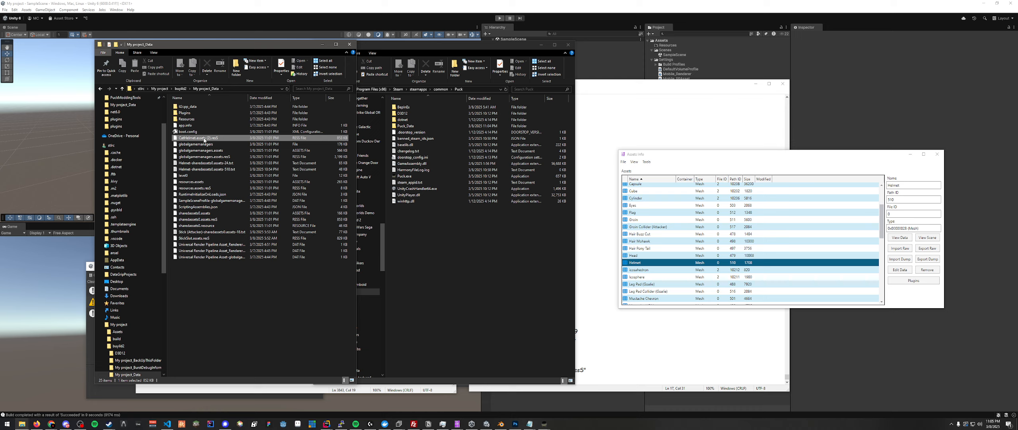
{"action": "key", "text": "F2"}
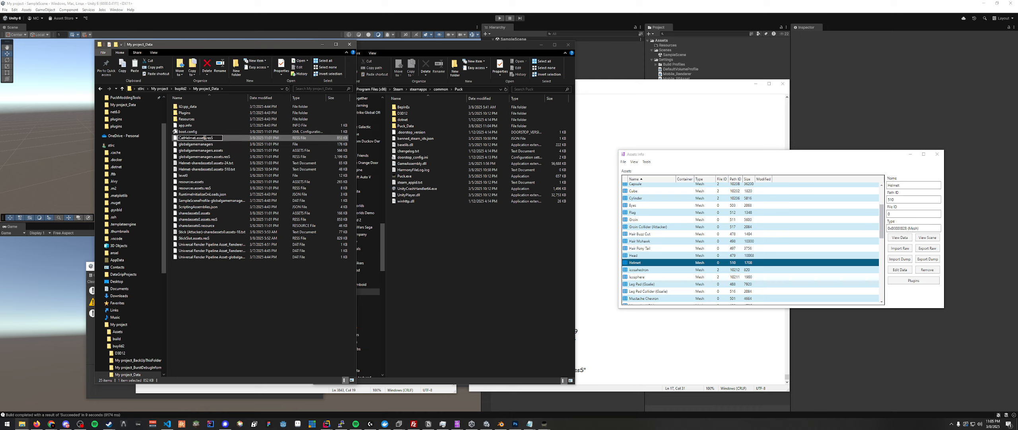
{"action": "key", "text": "Return"}
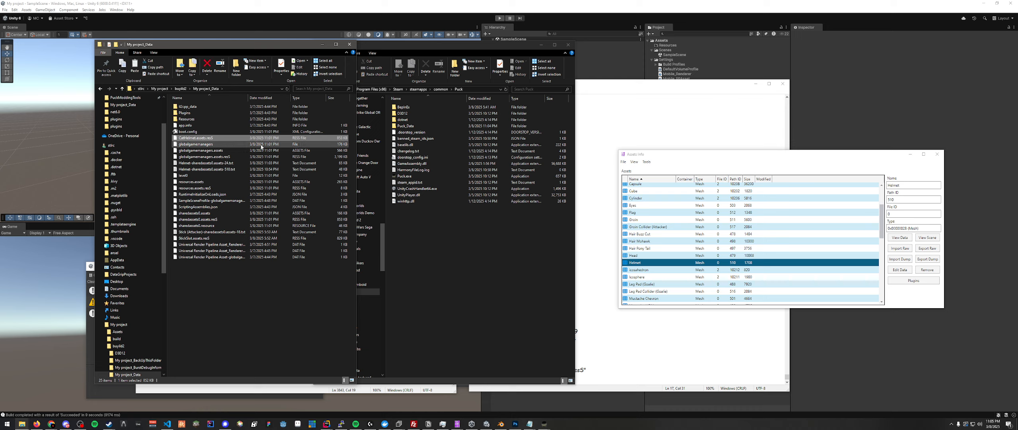
- Copy the new CatHelmet.assets.resS into the game's Puck_Data folder and return to the Puck folder
{"action": "double_click", "coordinate": [406, 125]}
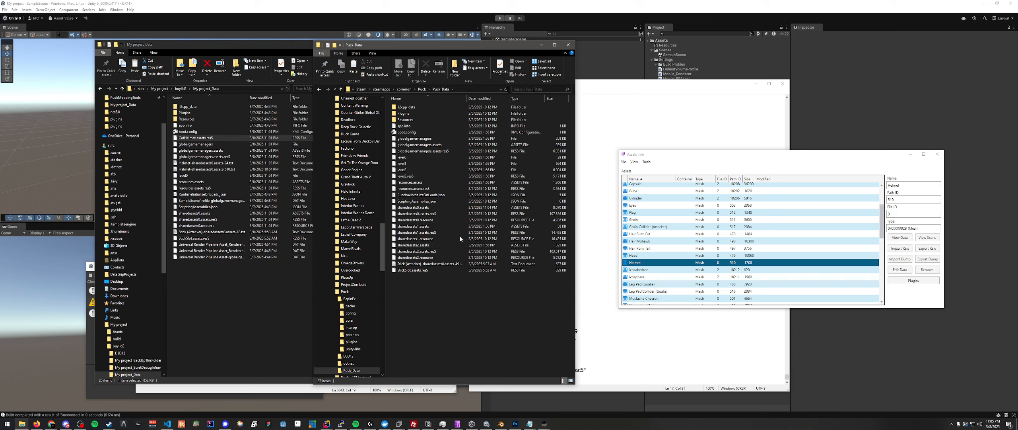
{"action": "key", "text": "ctrl+v"}
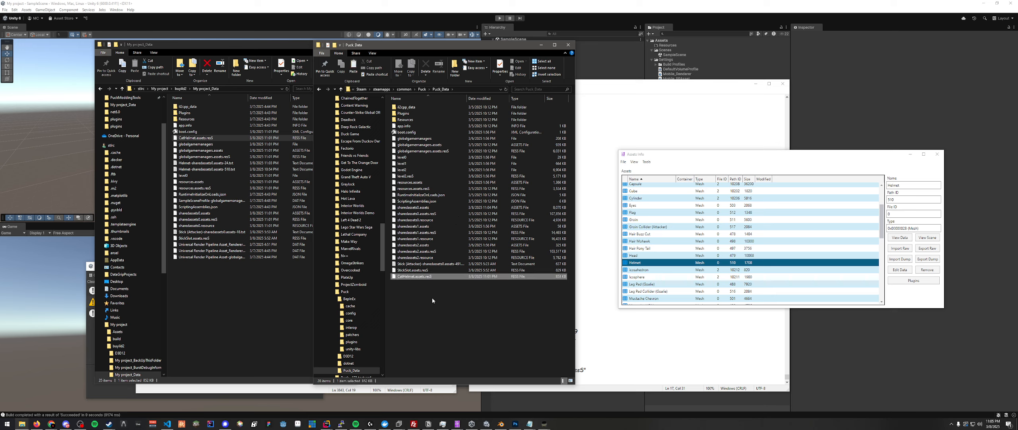
{"action": "left_click", "coordinate": [421, 89]}
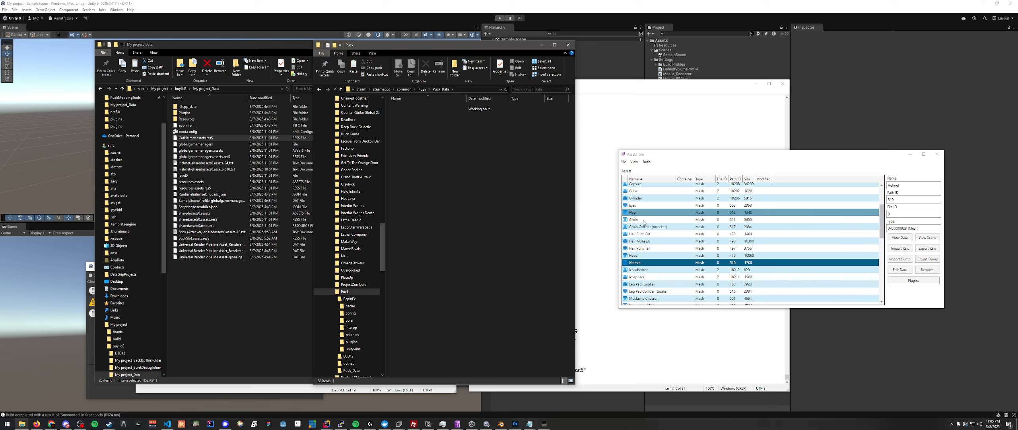
- Launch Puck and open the player's appearance settings to check how the helmet sits on the character
{"action": "left_click", "coordinate": [652, 255]}
{"action": "left_click", "coordinate": [653, 263]}
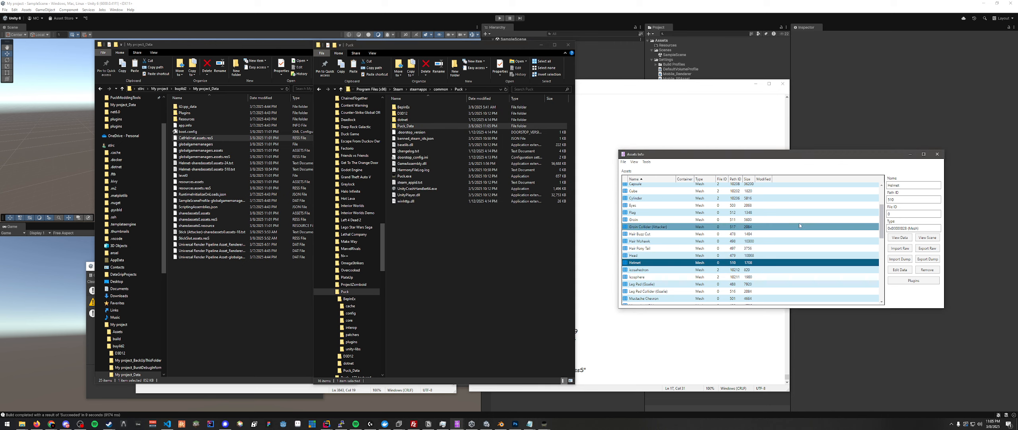
{"action": "left_click", "coordinate": [418, 176]}
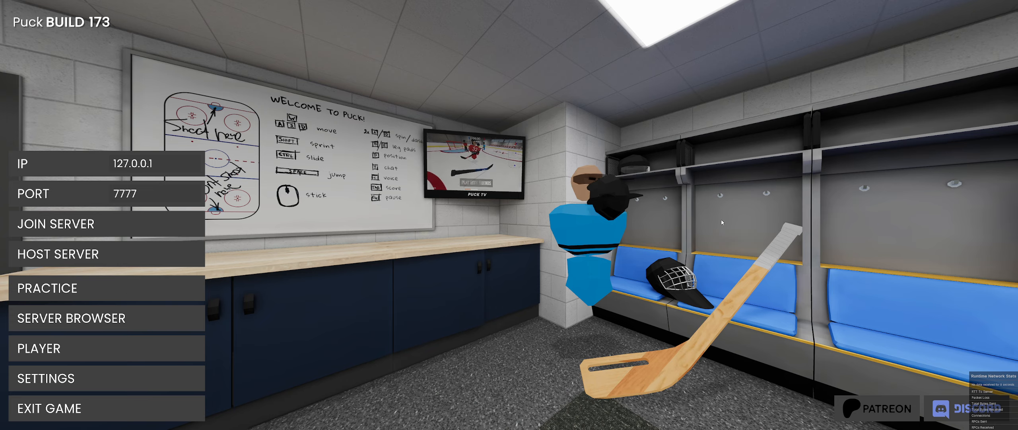
{"action": "left_click", "coordinate": [60, 348]}
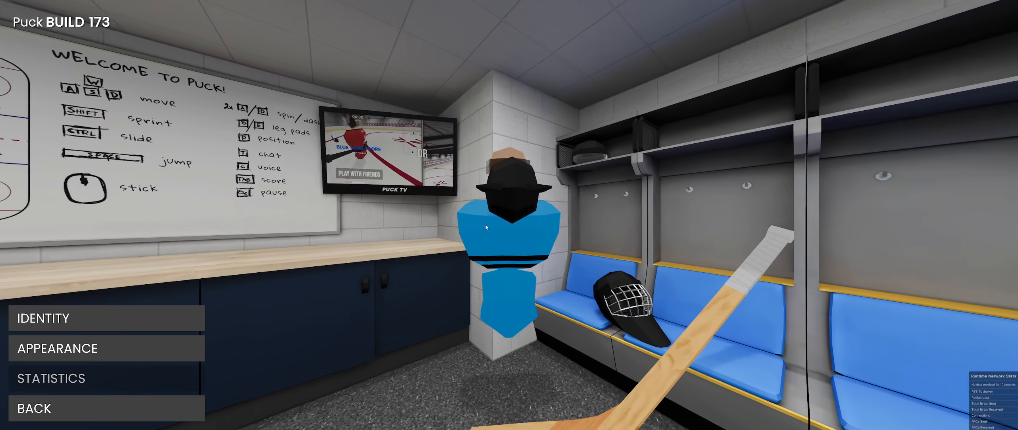
{"action": "left_click", "coordinate": [145, 344]}
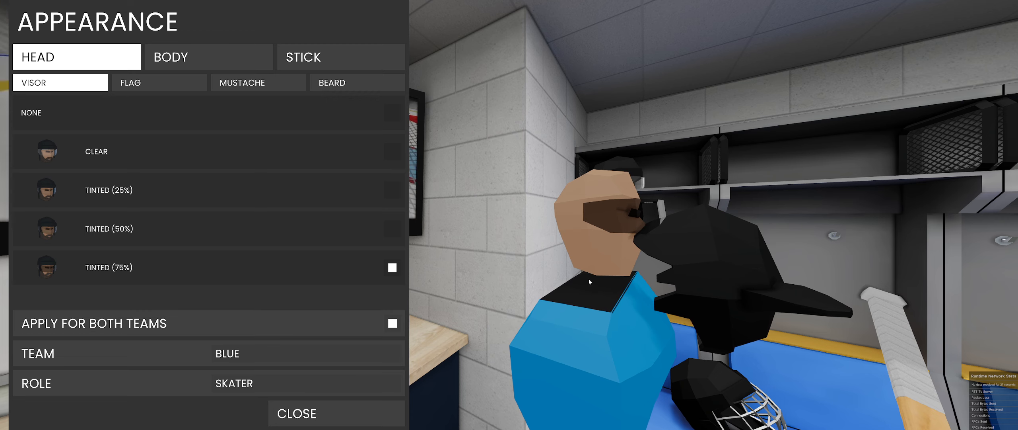
- Switch to Blender and rotate the cat-ear helmet -90 degrees about the X axis, comparing its orientation with the game
{"action": "key", "text": "alt+Tab"}
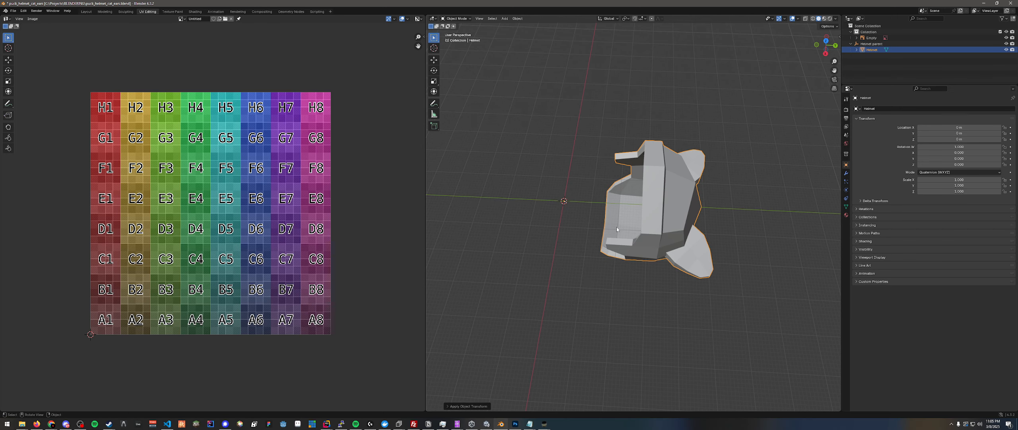
{"action": "middle_click_drag", "start_coordinate": [617, 229], "coordinate": [597, 248]}
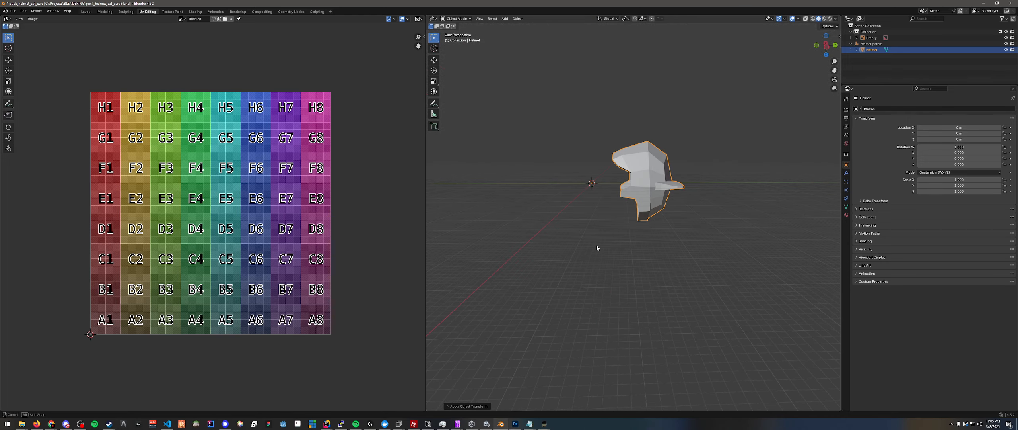
{"action": "key", "text": "r"}
{"action": "key", "text": "x"}
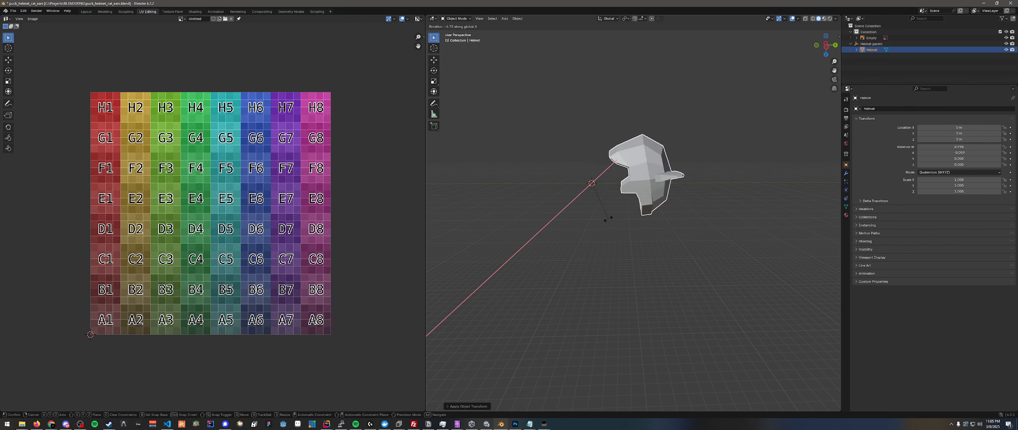
{"action": "right_click", "coordinate": [607, 218]}
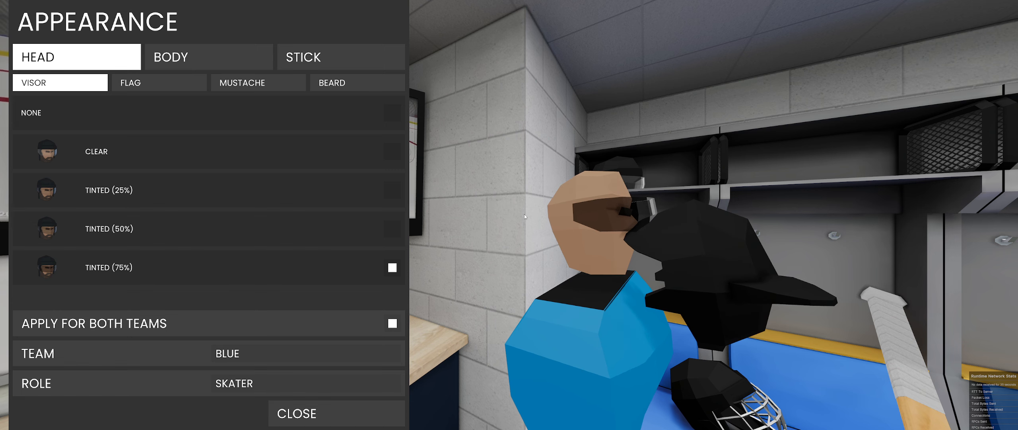
{"action": "key", "text": "alt+Tab"}
{"action": "middle_click_drag", "start_coordinate": [610, 176], "coordinate": [532, 115]}
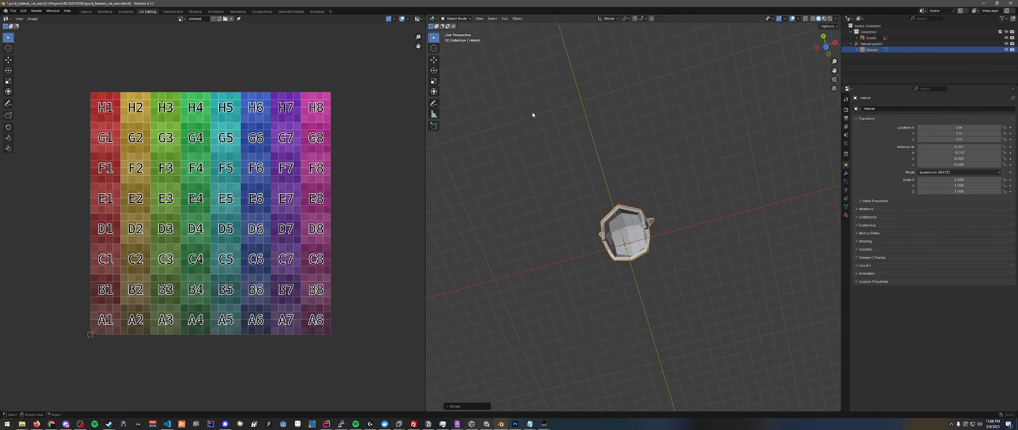
{"action": "key", "text": "KP_Decimal"}
{"action": "scroll", "coordinate": [642, 193], "scroll_direction": "down", "scroll_amount": 8}
{"action": "middle_click_drag", "start_coordinate": [643, 235], "coordinate": [817, 186]}
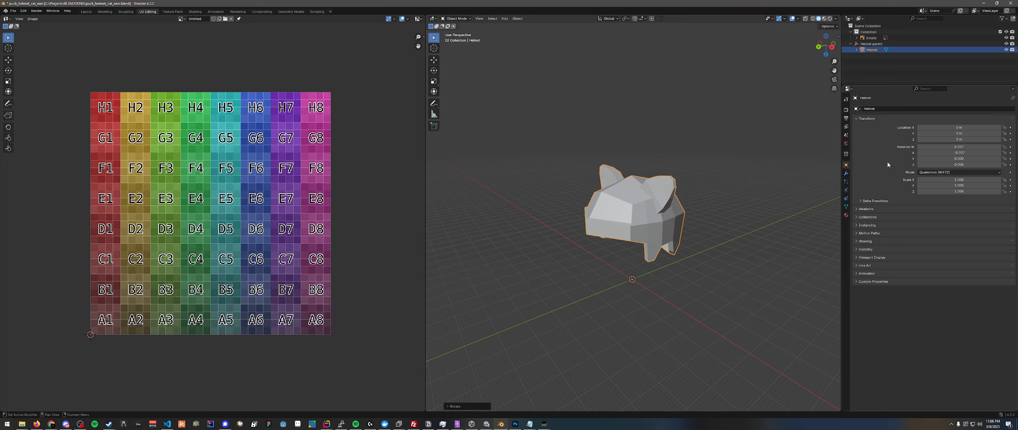
- Set the helmet's rotation mode to XYZ Euler and apply its object transform
{"action": "left_click", "coordinate": [932, 172]}
{"action": "left_click", "coordinate": [928, 185]}
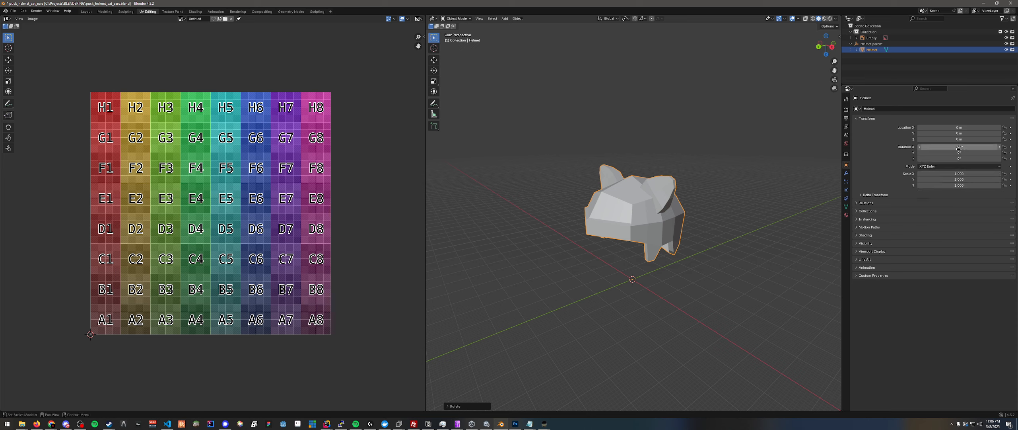
{"action": "left_click", "coordinate": [519, 19]}
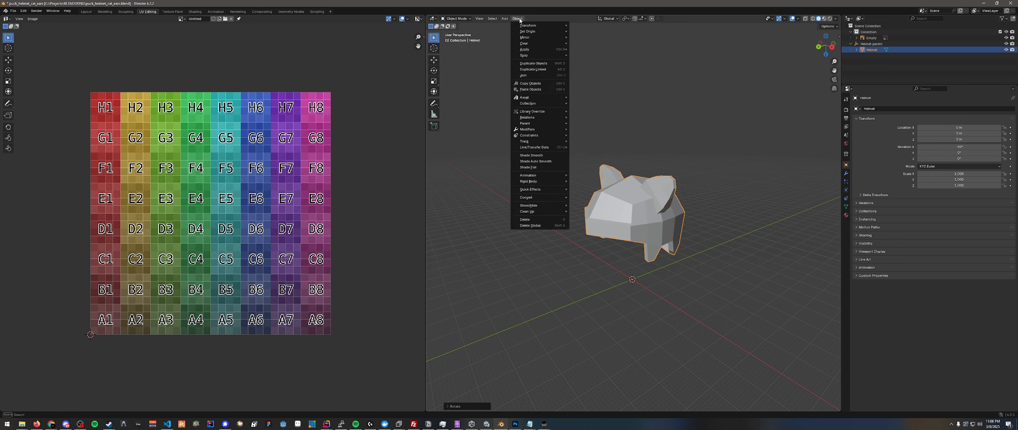
{"action": "left_click", "coordinate": [517, 18]}
{"action": "mouse_move", "coordinate": [524, 25]}
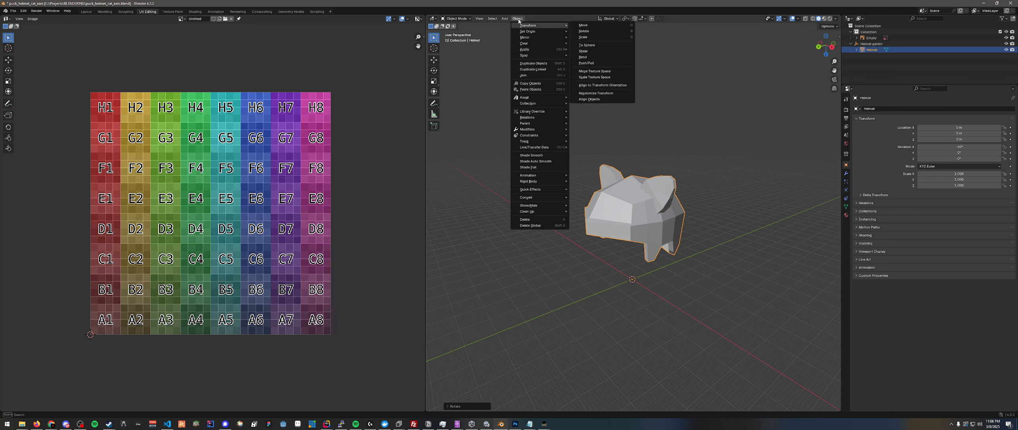
{"action": "mouse_move", "coordinate": [525, 49]}
{"action": "left_click", "coordinate": [595, 67]}
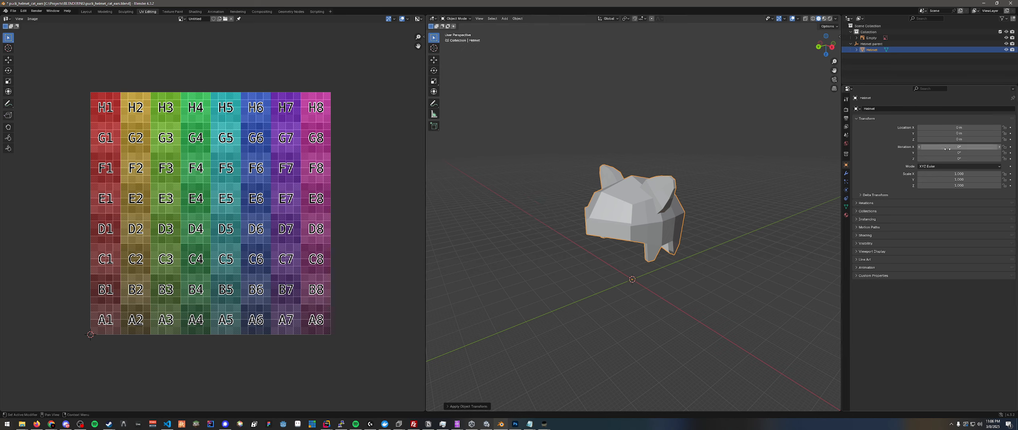
- Save the Blender file and export the helmet as FBX over puck_helmet_cat_ears.fbx in the PuckModdingTools test folder
{"action": "middle_click_drag", "start_coordinate": [676, 157], "coordinate": [696, 153]}
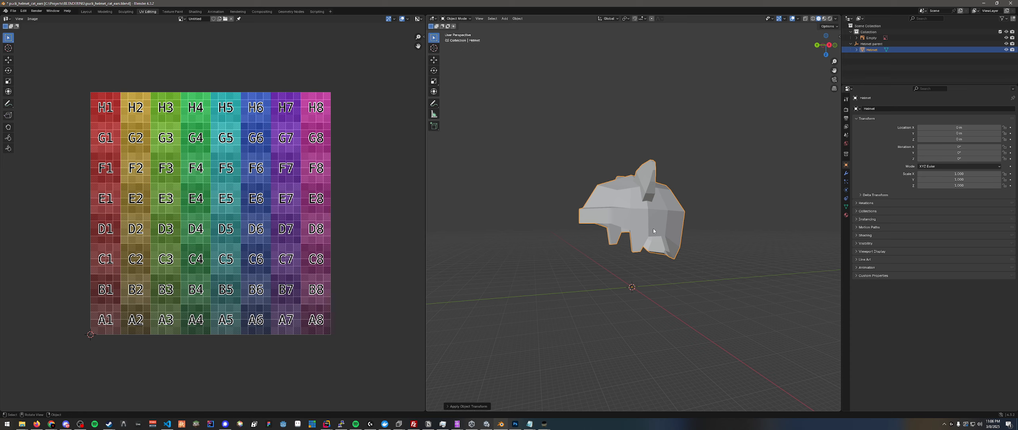
{"action": "middle_click_drag", "start_coordinate": [643, 227], "coordinate": [630, 222]}
{"action": "key", "text": "ctrl+s"}
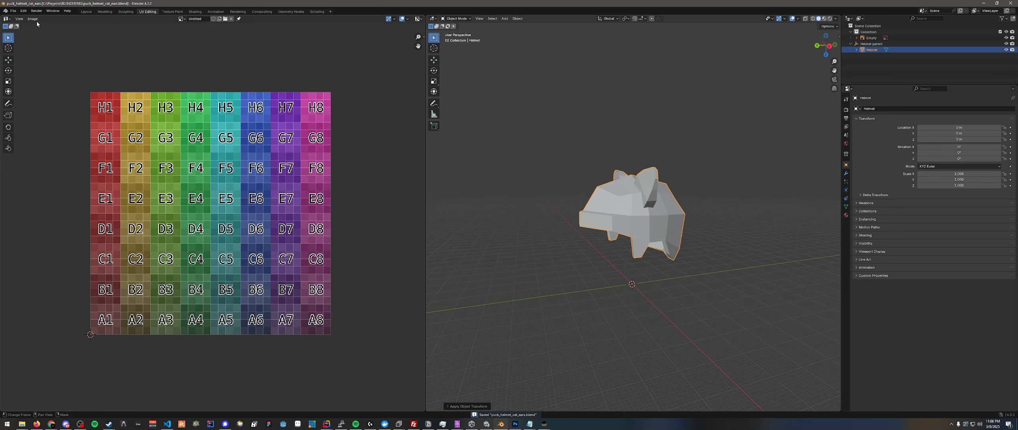
{"action": "left_click", "coordinate": [15, 11]}
{"action": "mouse_move", "coordinate": [24, 101]}
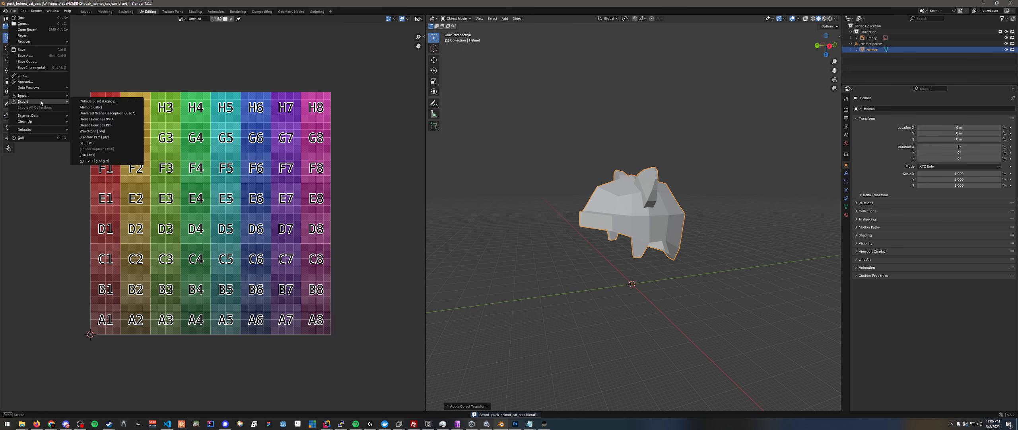
{"action": "left_click", "coordinate": [100, 156]}
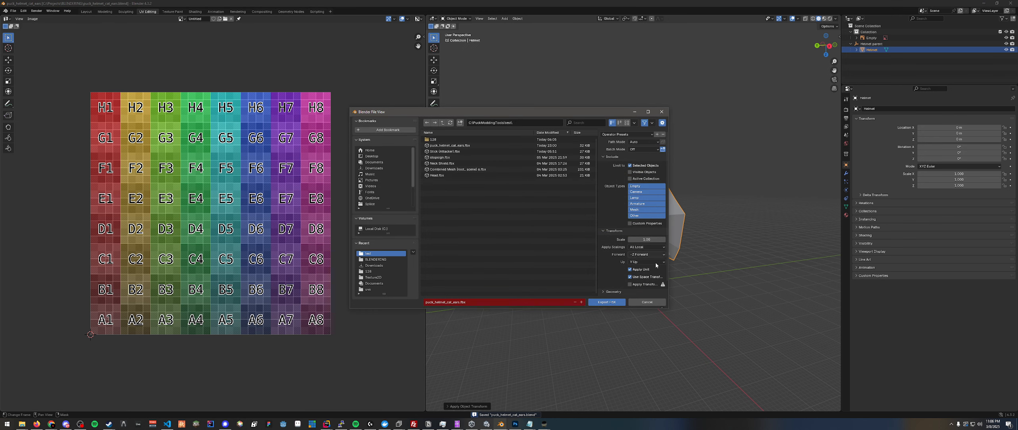
{"action": "left_click", "coordinate": [607, 301]}
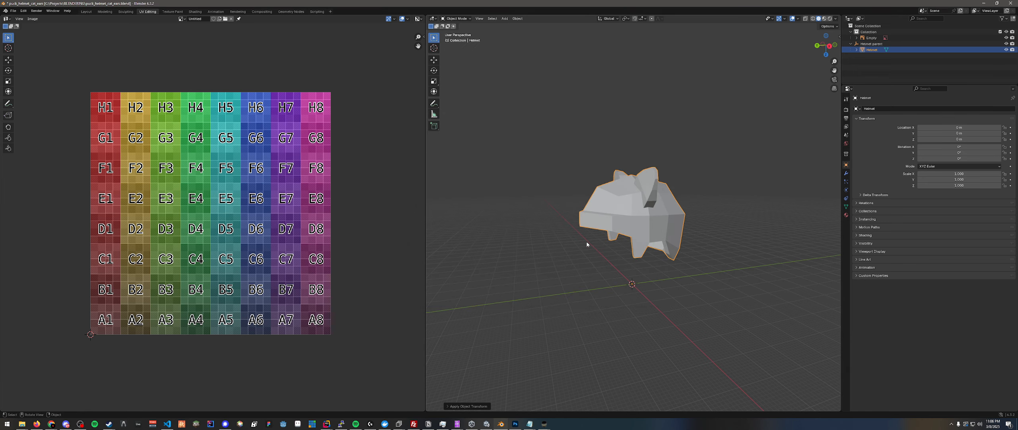
- Switch to Unity and delete the old Helmet model from the project assets and the scene
{"action": "left_click", "coordinate": [486, 424]}
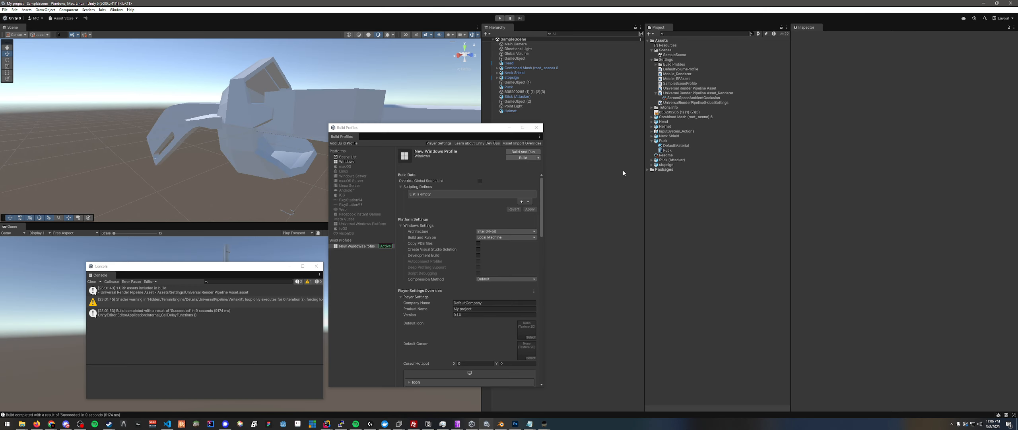
{"action": "left_click", "coordinate": [664, 127]}
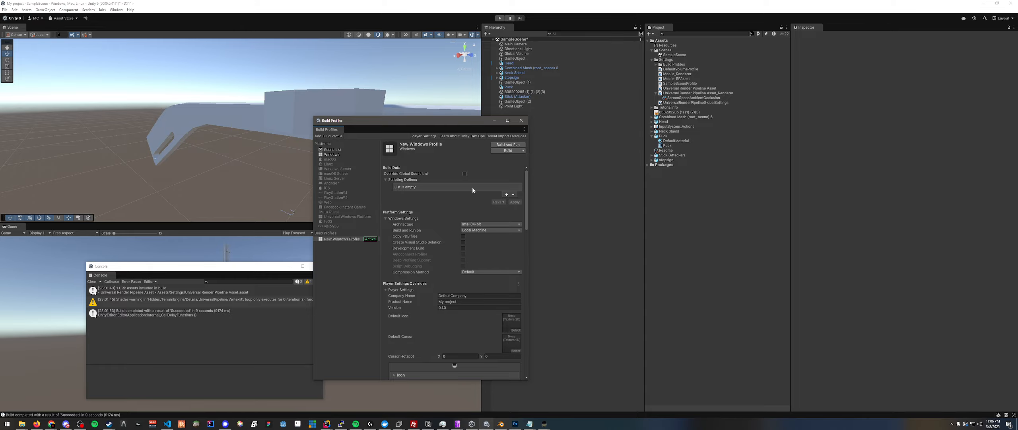
- Import puck_helmet_cat_ears.fbx from the test folder into the project's Assets and add the model to SampleScene
{"action": "mouse_move", "coordinate": [21, 424]}
{"action": "mouse_move", "coordinate": [393, 400]}
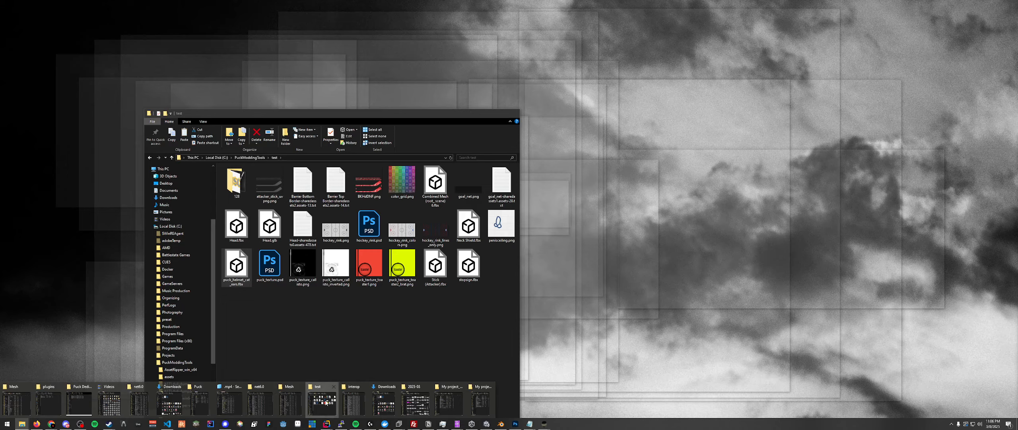
{"action": "left_click", "coordinate": [322, 402]}
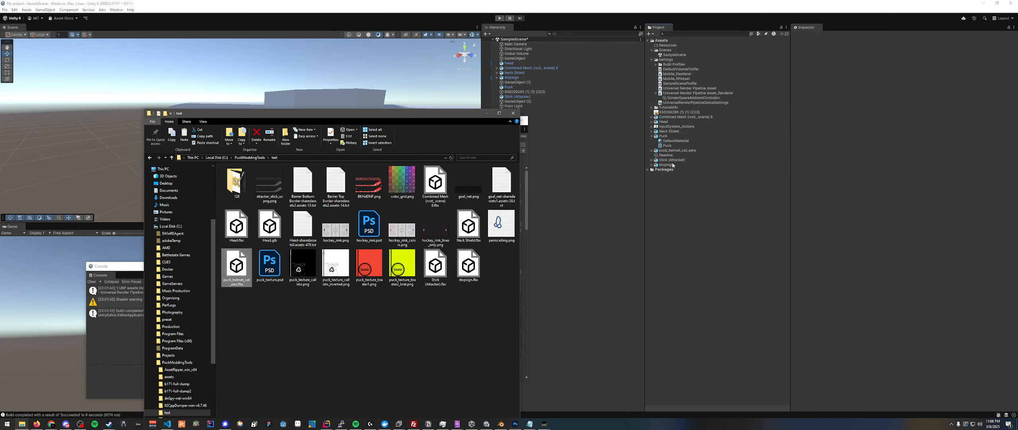
{"action": "left_click_drag", "start_coordinate": [678, 150], "coordinate": [551, 142]}
- Rename both the puck_helmet_cat_ears scene object and its imported model asset to Helmet
{"action": "right_click", "coordinate": [540, 112]}
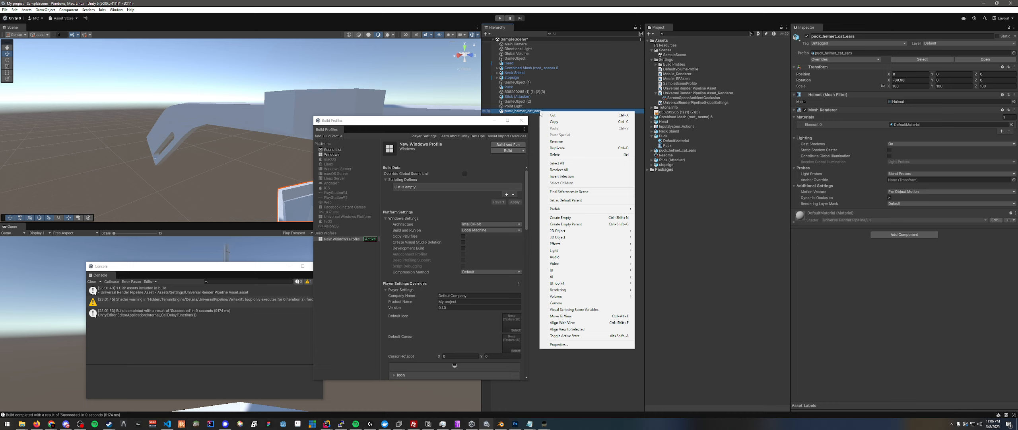
{"action": "left_click", "coordinate": [556, 142]}
{"action": "type", "text": "H"}
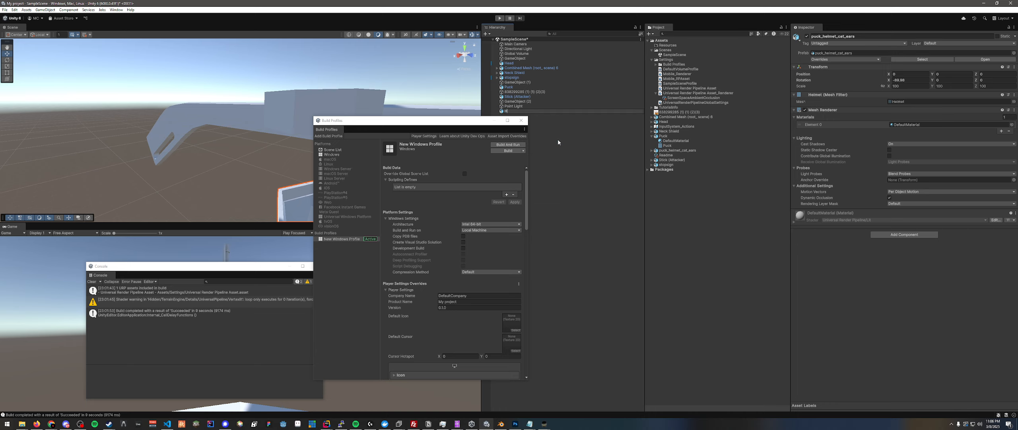
{"action": "type", "text": "elmet"}
{"action": "key", "text": "Return"}
{"action": "left_click", "coordinate": [678, 151]}
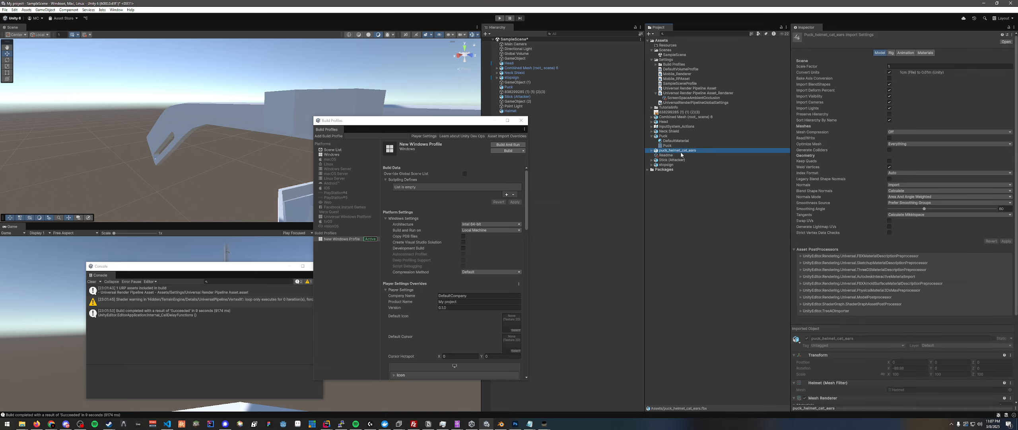
{"action": "key", "text": "F2"}
{"action": "type", "text": "Helmet"}
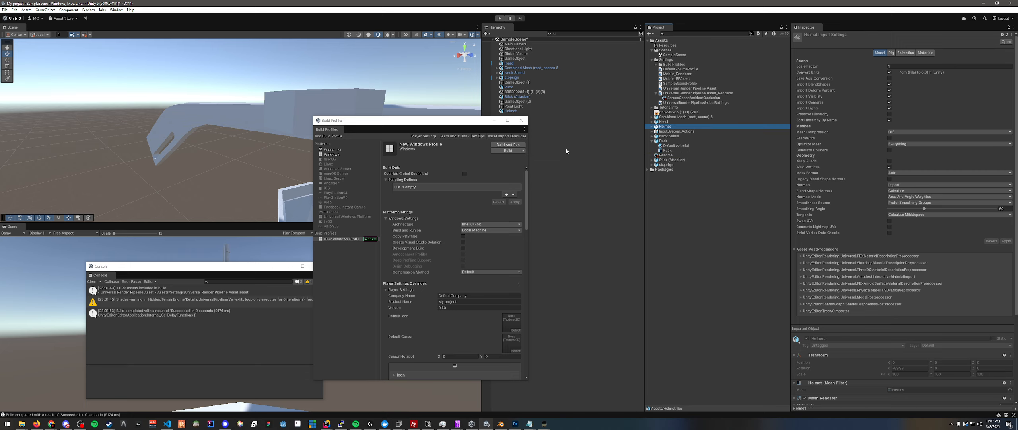
- Close the UABEA and Assets Info windows that have the previous Unity build's assets open
{"action": "left_click", "coordinate": [457, 423]}
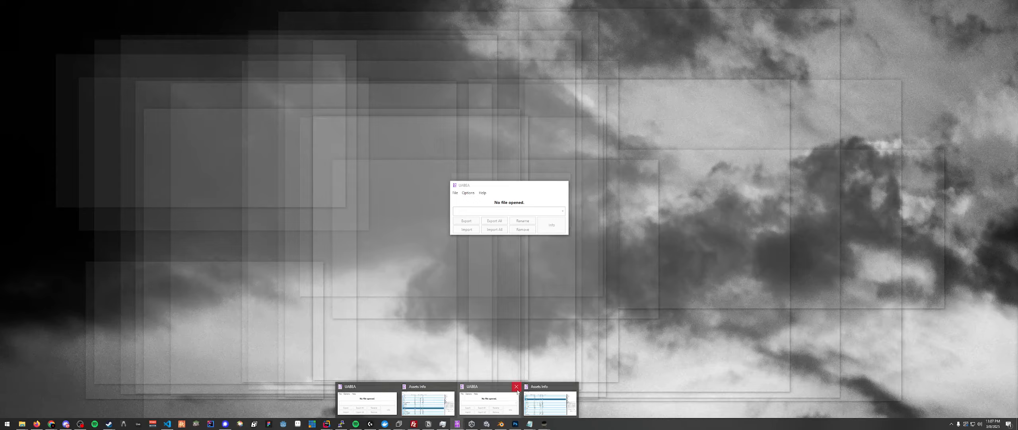
{"action": "left_click", "coordinate": [516, 386]}
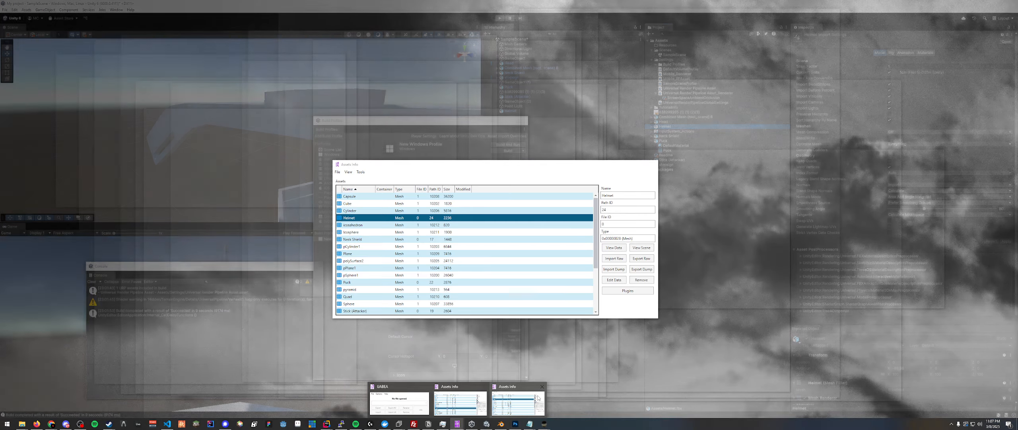
{"action": "left_click", "coordinate": [542, 387]}
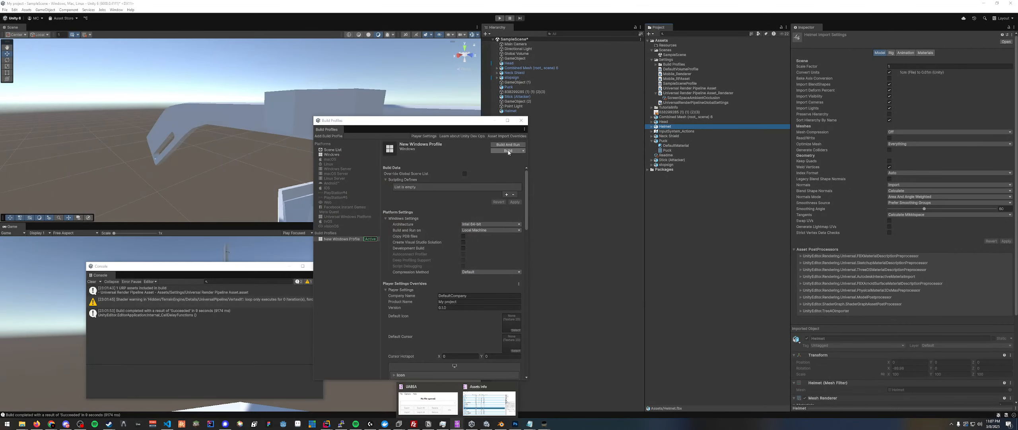
- Build the Windows project again into the suggested existing build folder
{"action": "left_click", "coordinate": [509, 151]}
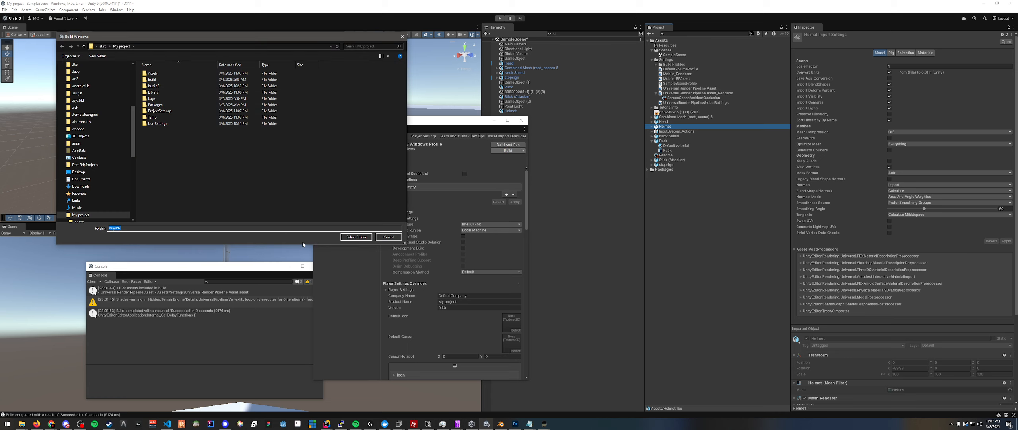
{"action": "left_click", "coordinate": [356, 237]}
{"action": "left_click", "coordinate": [502, 226]}
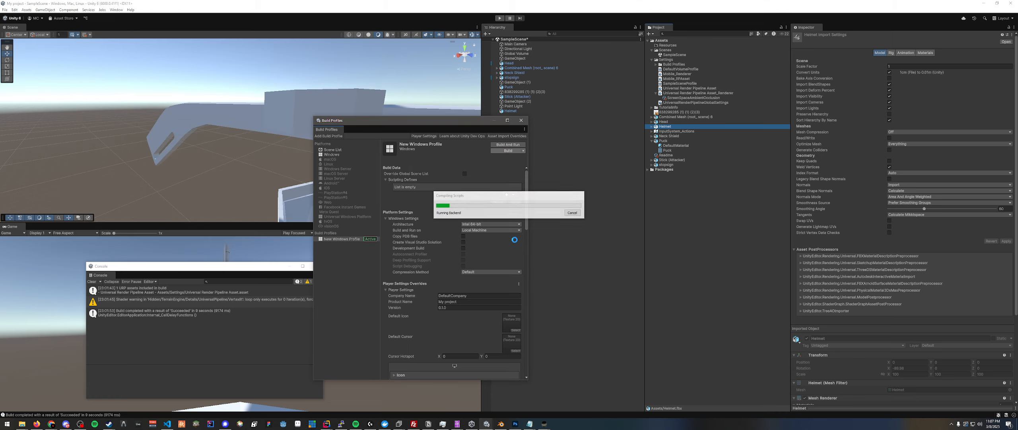
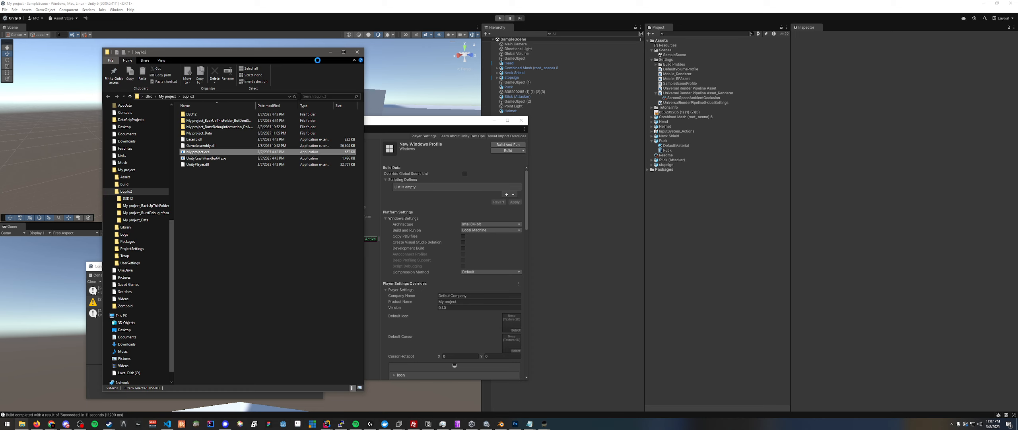
- Delete the old CatHelmet.assets.resS from the rebuilt project's My project_Data folder
{"action": "left_click", "coordinate": [204, 137]}
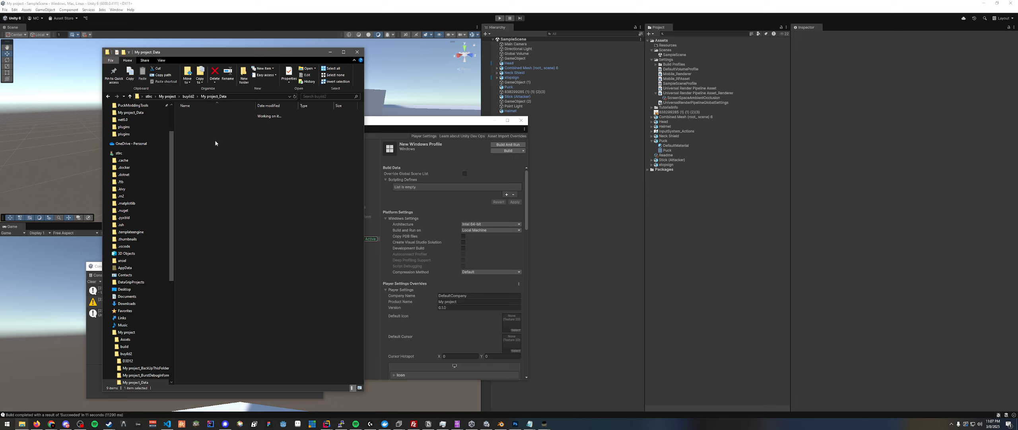
{"action": "left_click", "coordinate": [216, 144]}
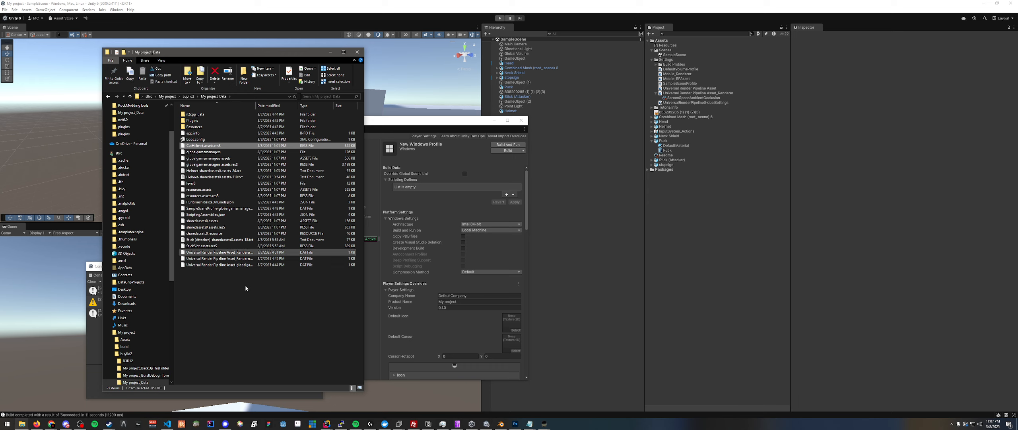
{"action": "key", "text": "Delete"}
- Start a new UABEA window and open the rebuilt project's sharedassets0.assets from My project_Data
{"action": "right_click", "coordinate": [26, 426]}
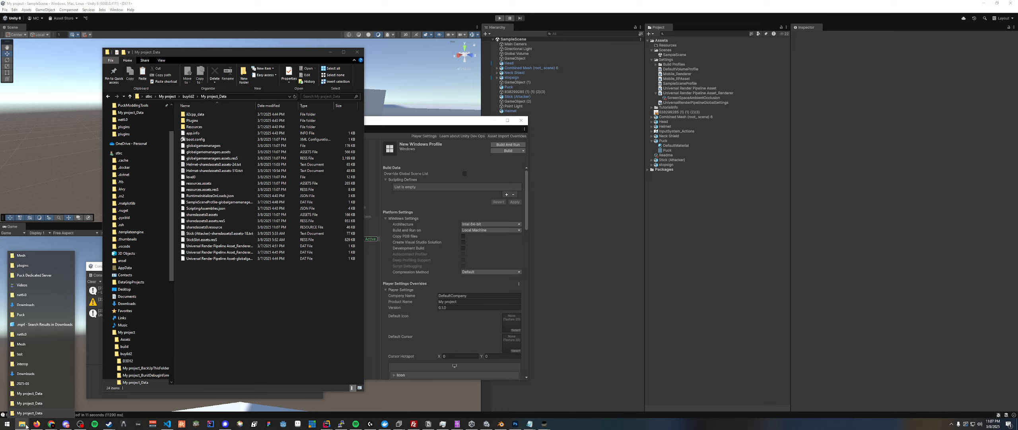
{"action": "right_click", "coordinate": [460, 425]}
{"action": "left_click", "coordinate": [455, 391]}
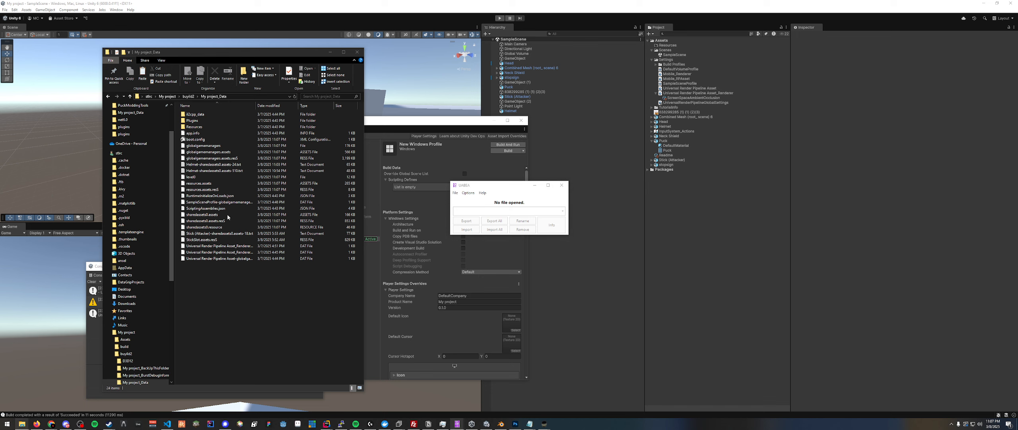
{"action": "key", "text": "ctrl+o"}
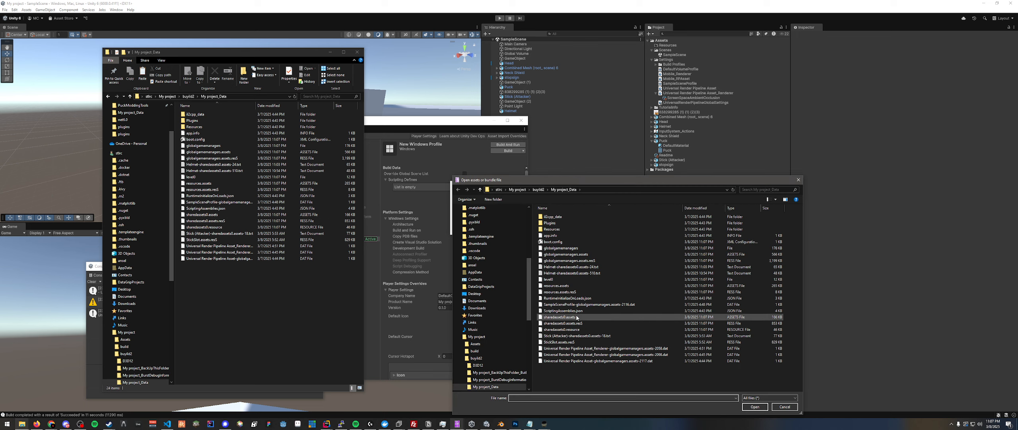
{"action": "left_click", "coordinate": [581, 317]}
{"action": "left_click", "coordinate": [755, 406]}
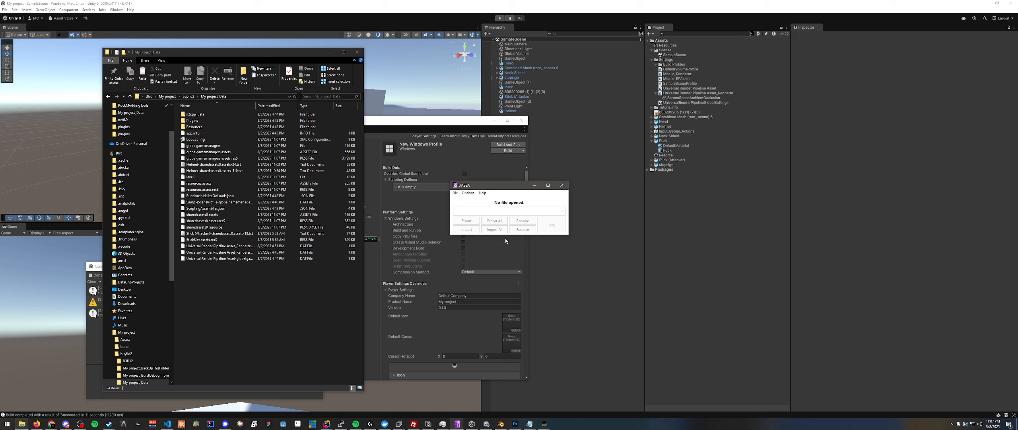
- Filter the rebuilt project's asset list to the Mesh type only and sort it by name
{"action": "left_click", "coordinate": [362, 140]}
{"action": "left_click", "coordinate": [370, 170]}
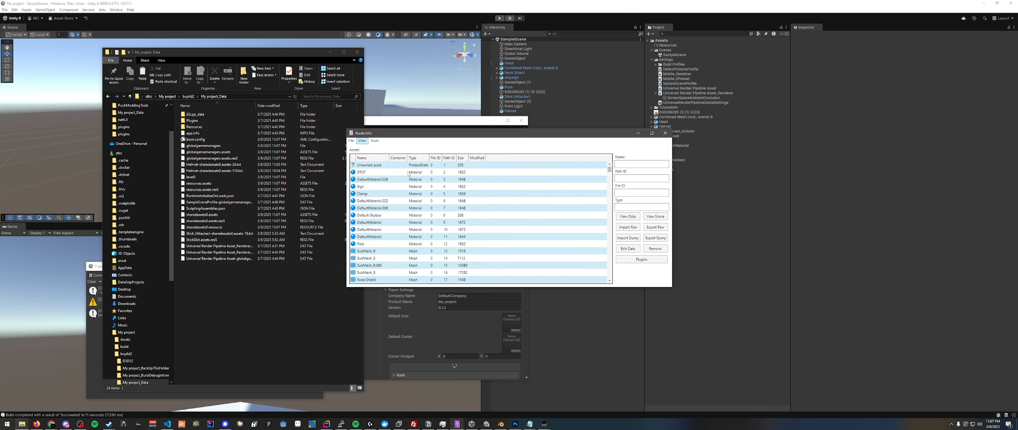
{"action": "left_click", "coordinate": [530, 279]}
{"action": "left_click", "coordinate": [481, 168]}
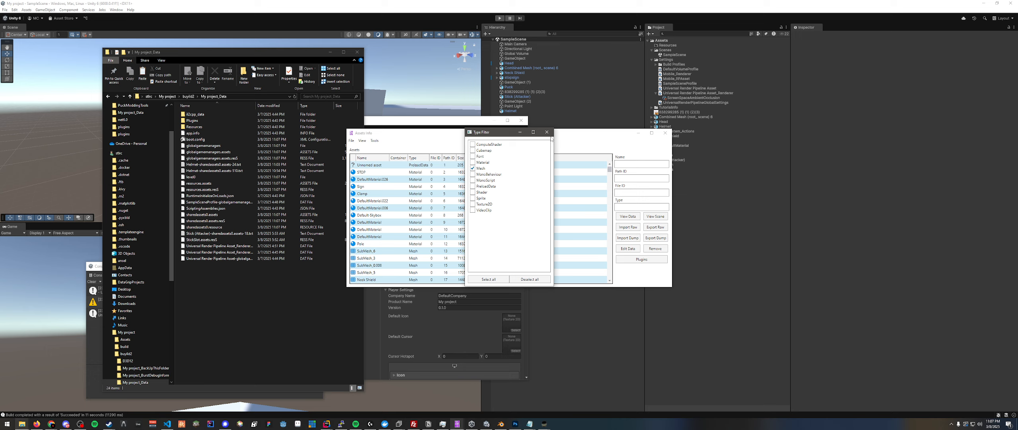
{"action": "left_click", "coordinate": [547, 132]}
{"action": "left_click", "coordinate": [362, 157]}
- Export a text dump of the Helmet mesh to My project_Data as Helmet-sharedassets0.assets-24.txt, replacing the existing file
{"action": "left_click", "coordinate": [369, 187]}
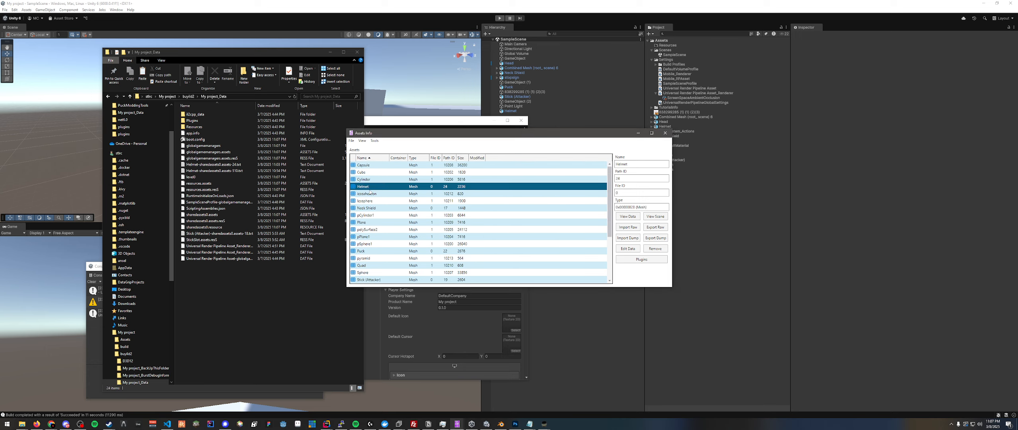
{"action": "left_click", "coordinate": [656, 238]}
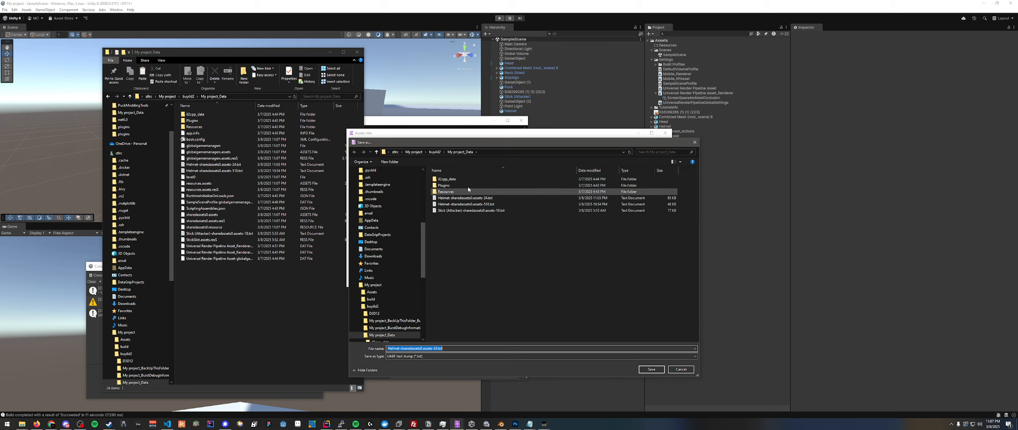
{"action": "left_click", "coordinate": [651, 369]}
{"action": "left_click", "coordinate": [533, 219]}
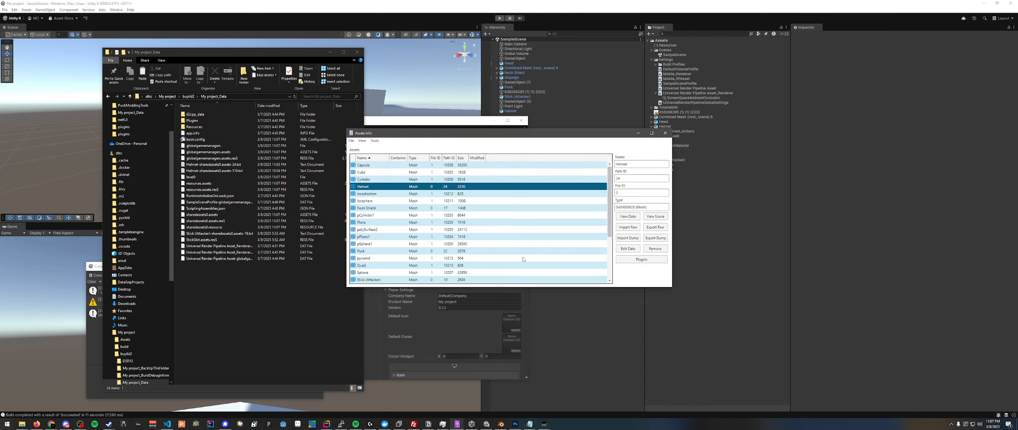
- Open the exported Helmet-sharedassets0.assets-24.txt dump beside the game's Helmet dump and compare their mesh bounds
{"action": "double_click", "coordinate": [221, 164]}
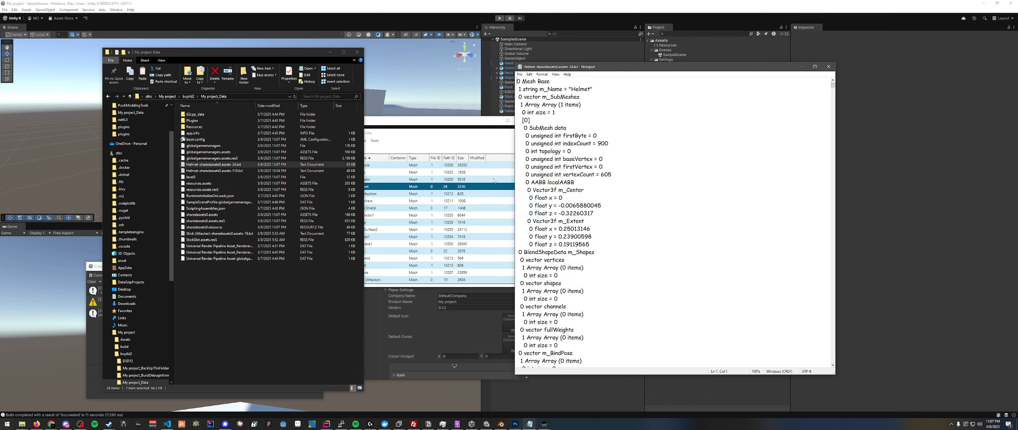
{"action": "left_click_drag", "start_coordinate": [581, 71], "coordinate": [415, 85]}
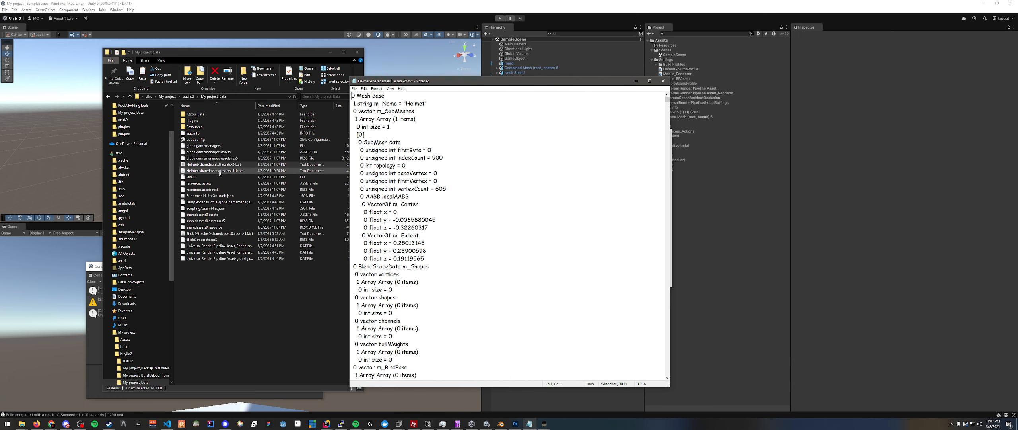
{"action": "mouse_move", "coordinate": [532, 426]}
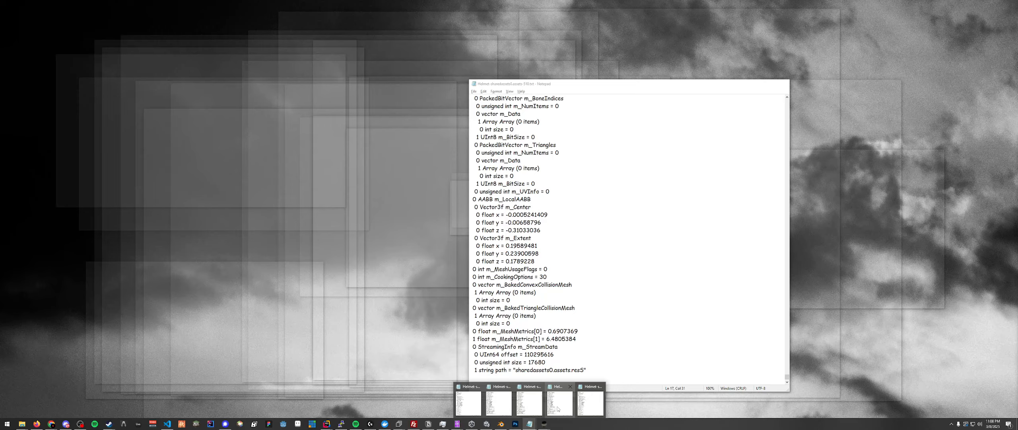
{"action": "left_click", "coordinate": [560, 400]}
{"action": "left_click_drag", "start_coordinate": [535, 87], "coordinate": [559, 83]}
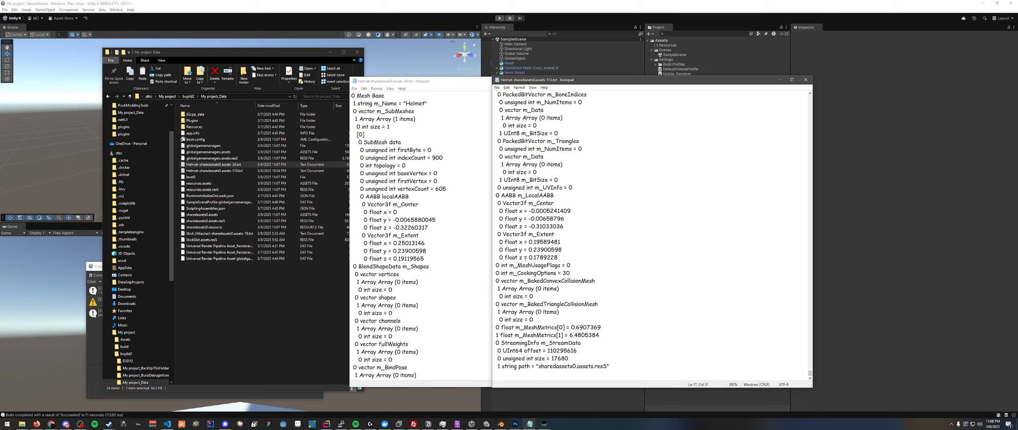
{"action": "left_click_drag", "start_coordinate": [529, 249], "coordinate": [571, 245]}
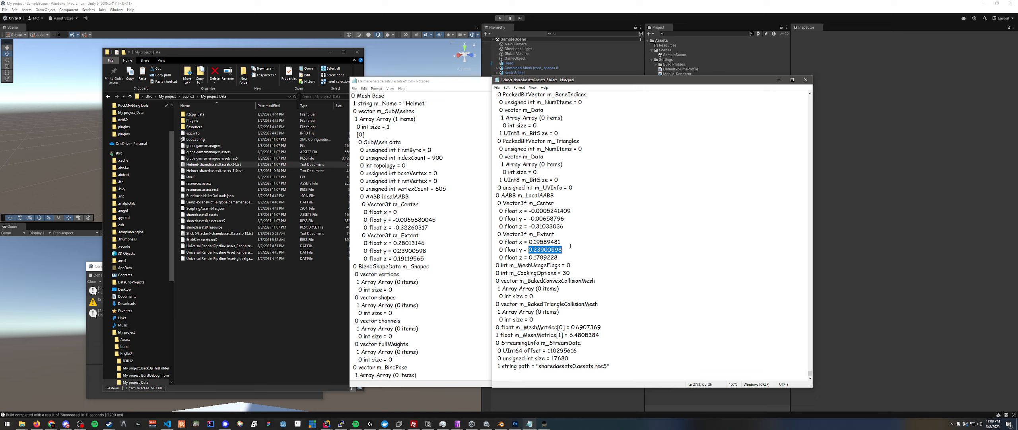
{"action": "left_click", "coordinate": [562, 255]}
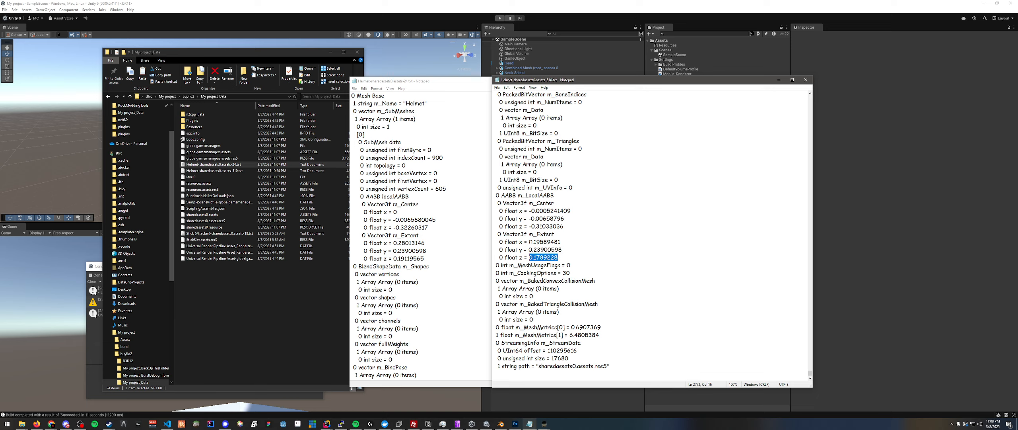
{"action": "left_click", "coordinate": [534, 241]}
{"action": "left_click", "coordinate": [479, 144]}
- Change the m_StreamData path in the exported Helmet dump to CatHelmet.assets.resS and save the file
{"action": "left_click_drag", "start_coordinate": [668, 102], "coordinate": [670, 385]}
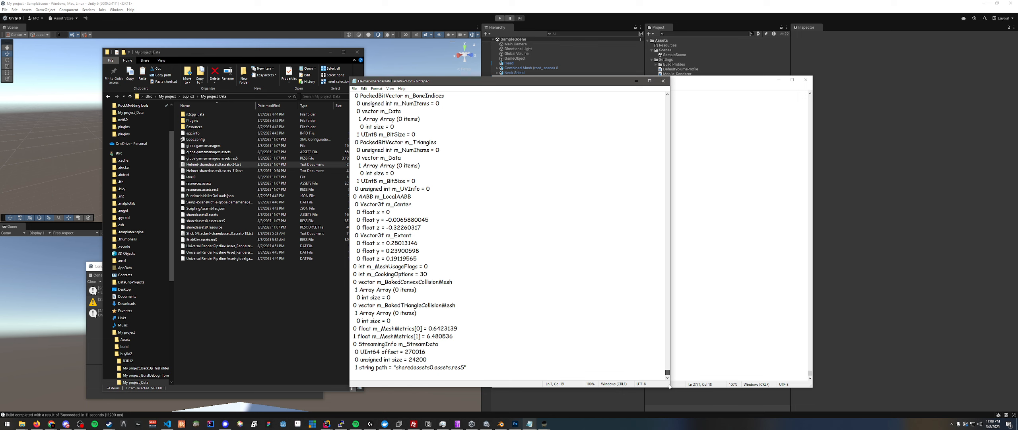
{"action": "left_click_drag", "start_coordinate": [429, 368], "coordinate": [396, 369]}
{"action": "type", "text": "CatHelm"}
- Import the Helmet text dump from My project_Data into the game's Helmet mesh in the other Assets Info window
{"action": "left_click", "coordinate": [458, 424]}
{"action": "left_click", "coordinate": [432, 402]}
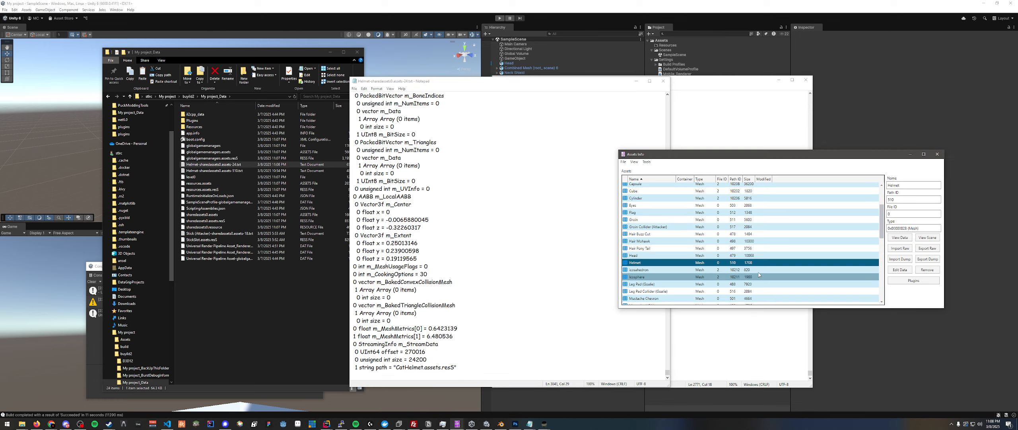
{"action": "left_click", "coordinate": [900, 259]}
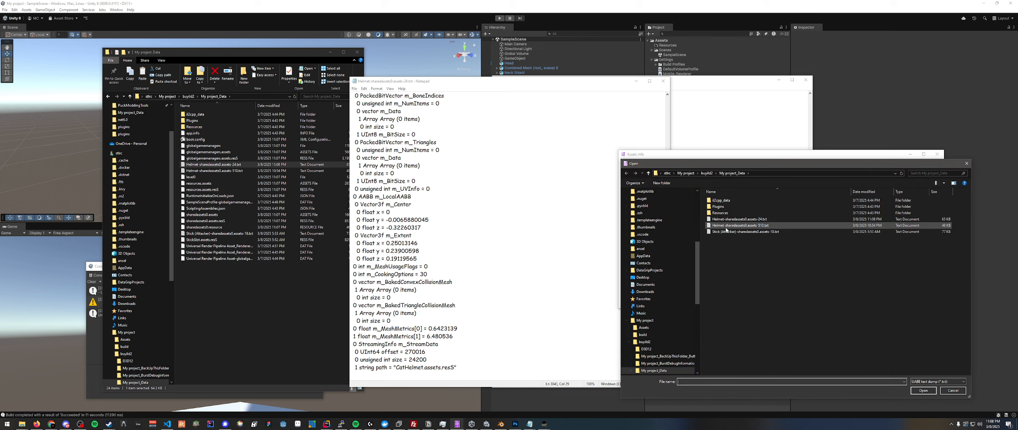
{"action": "double_click", "coordinate": [781, 224]}
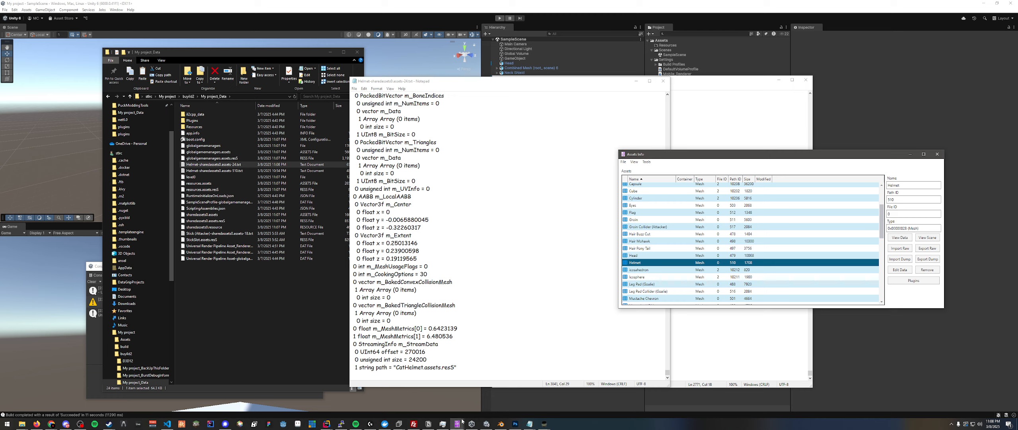
- Name the duplicate of sharedassets0.assets.resS CatHelmet.assets.resS, copy it, and open the game's Puck_Data folder
{"action": "left_click", "coordinate": [275, 296]}
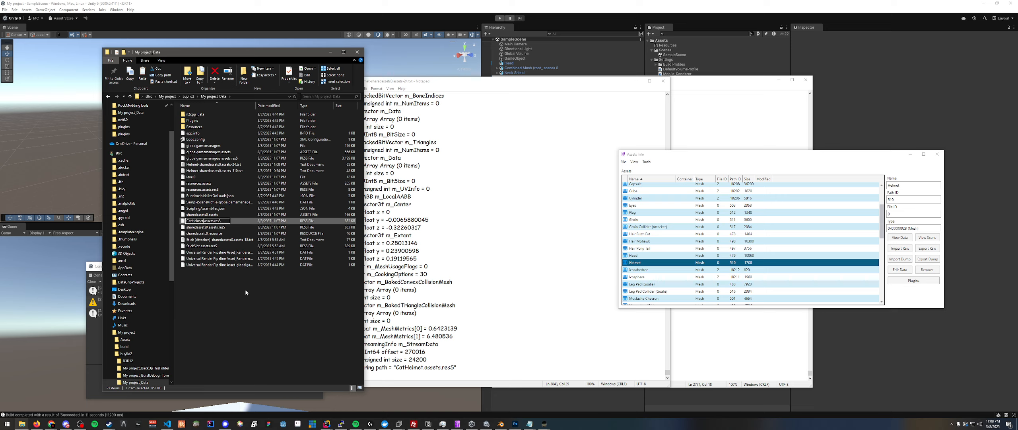
{"action": "key", "text": "Return"}
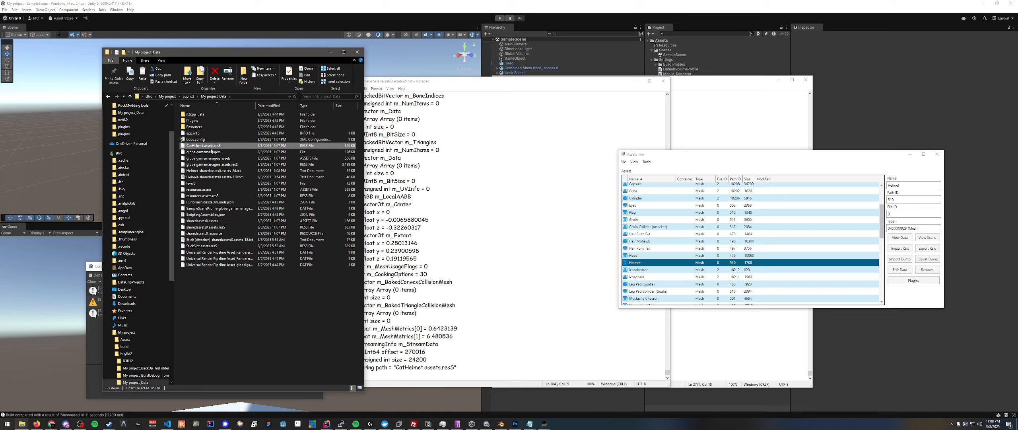
{"action": "key", "text": "alt+Tab"}
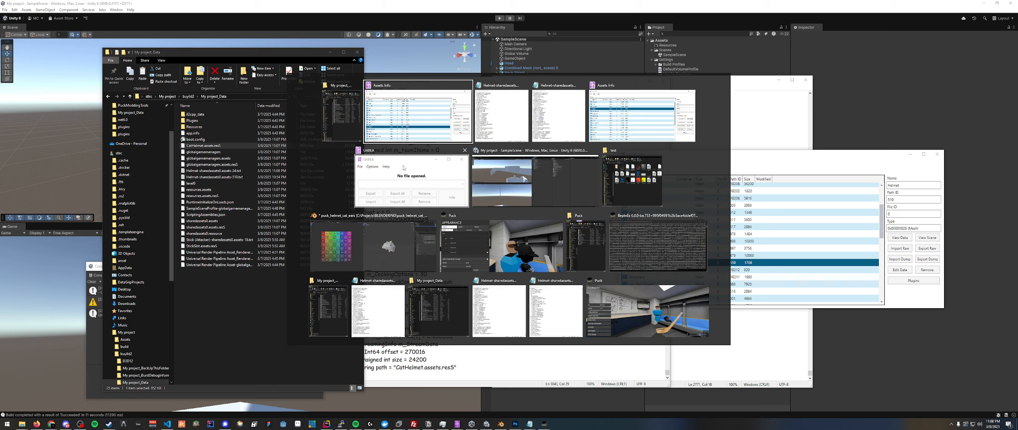
{"action": "left_click", "coordinate": [579, 239]}
{"action": "double_click", "coordinate": [415, 126]}
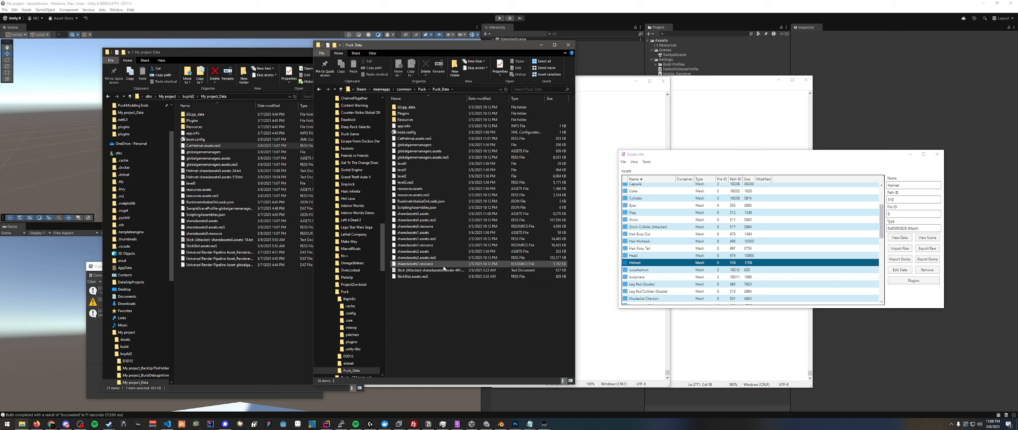
- Switch to the running Puck game and exit it
{"action": "left_click", "coordinate": [544, 423]}
{"action": "left_click", "coordinate": [586, 401]}
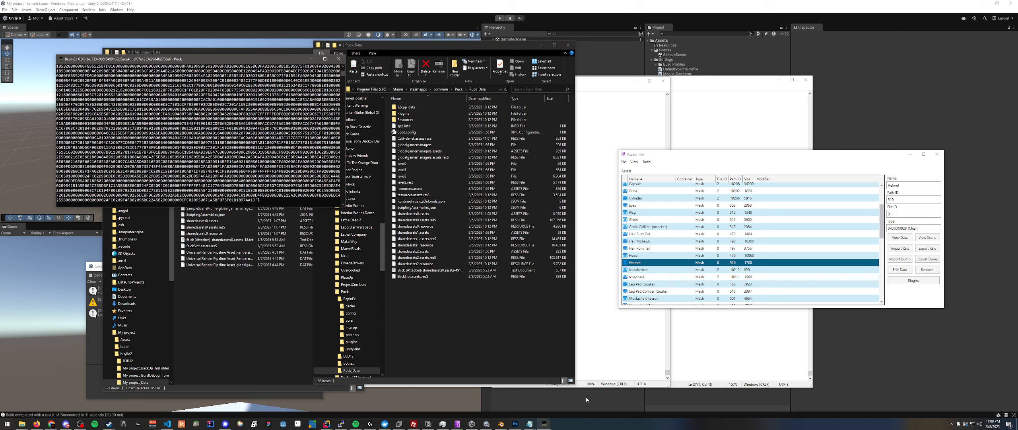
{"action": "left_click", "coordinate": [544, 423]}
{"action": "left_click", "coordinate": [501, 404]}
{"action": "left_click", "coordinate": [167, 407]}
{"action": "left_click", "coordinate": [596, 255]}
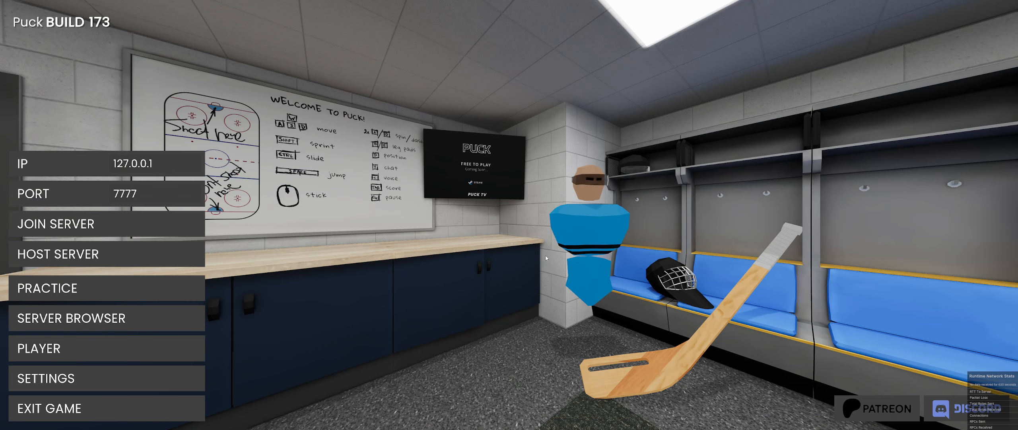
{"action": "left_click", "coordinate": [167, 407]}
{"action": "left_click", "coordinate": [597, 255]}
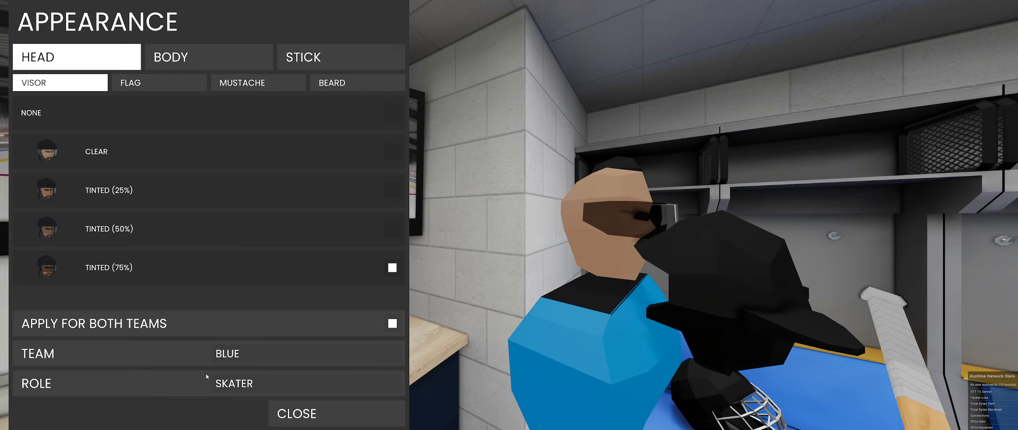
{"action": "left_click", "coordinate": [207, 402]}
{"action": "left_click", "coordinate": [207, 402]}
{"action": "left_click", "coordinate": [167, 407]}
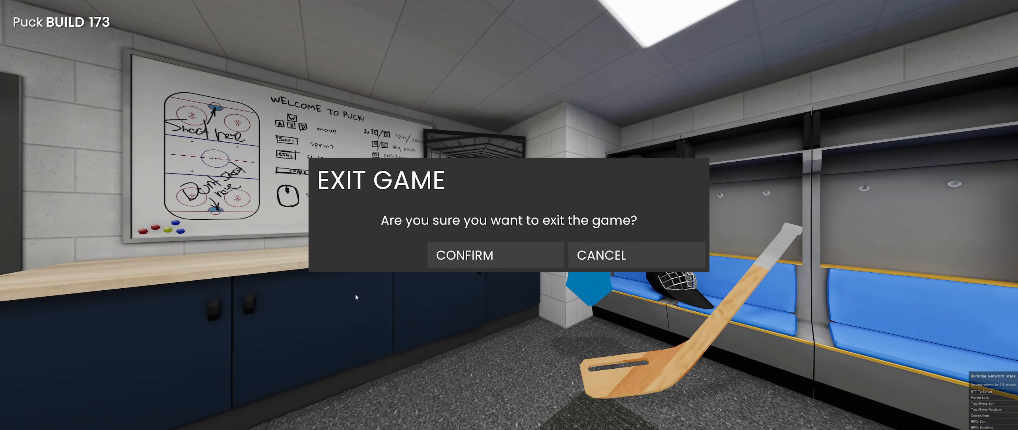
{"action": "left_click", "coordinate": [597, 255]}
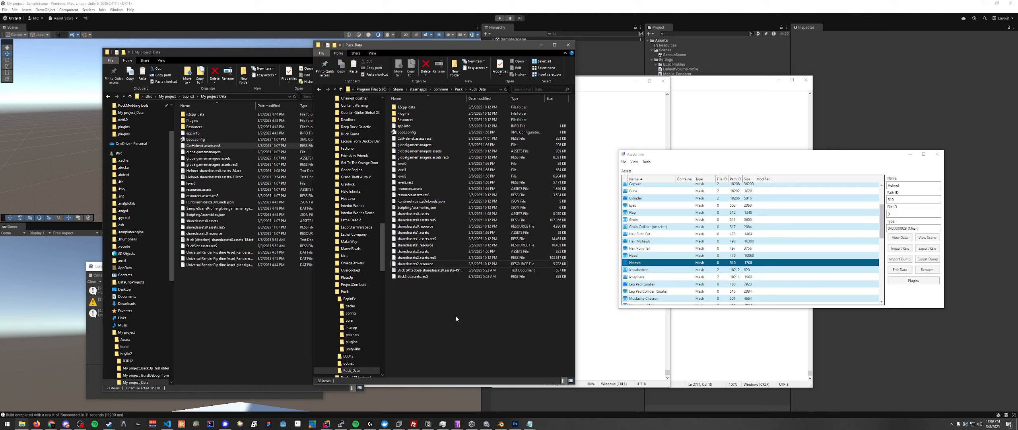
- Replace CatHelmet.assets.resS in Puck_Data with the copied file and launch Puck.exe from the Puck folder
{"action": "key", "text": "ctrl+v"}
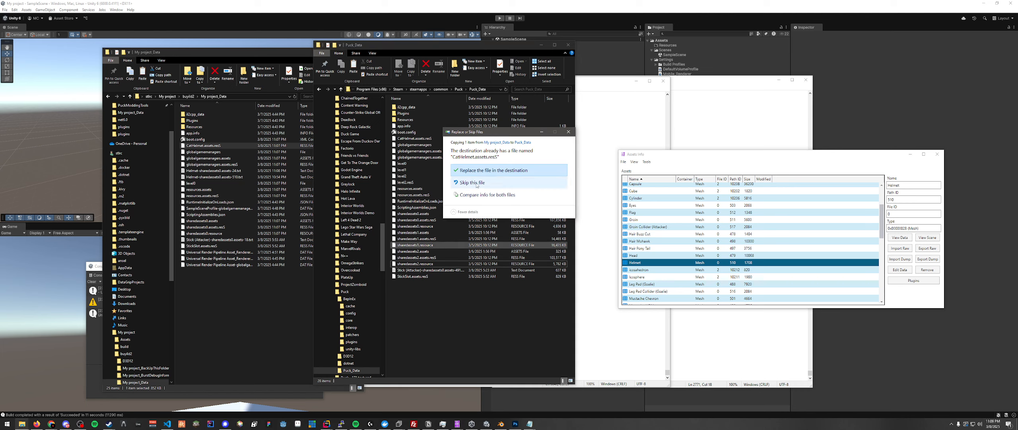
{"action": "left_click", "coordinate": [479, 171]}
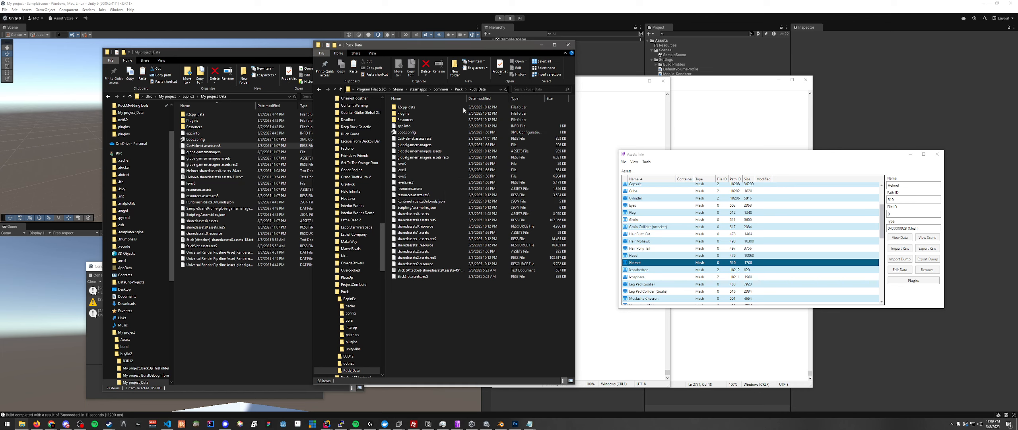
{"action": "left_click", "coordinate": [460, 90]}
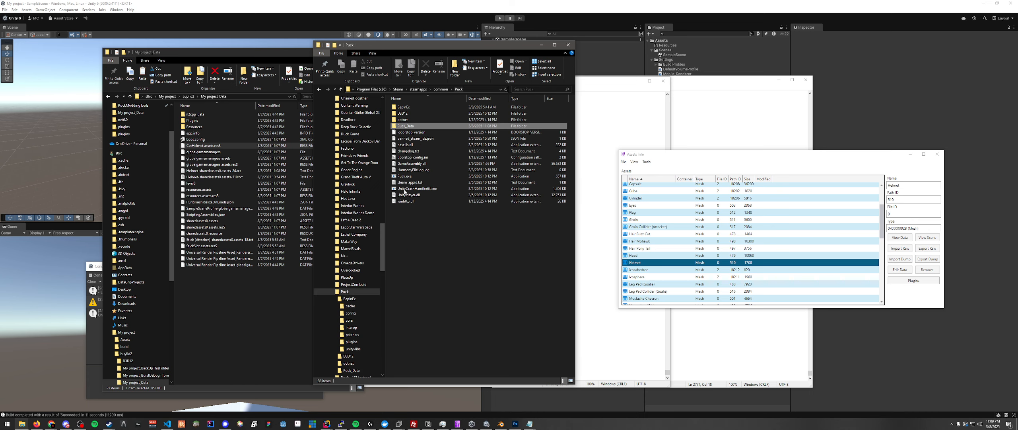
{"action": "left_click", "coordinate": [404, 177]}
{"action": "double_click", "coordinate": [404, 176]}
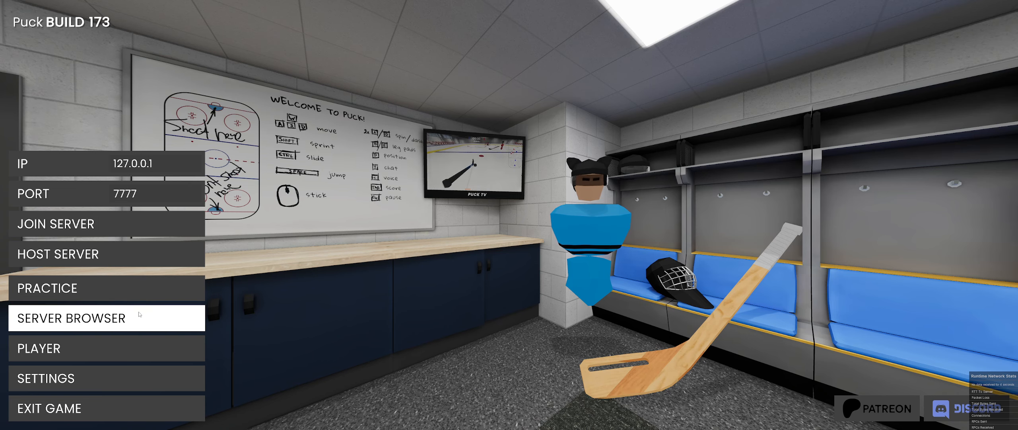
- Inspect the helmet on the player model in the Appearance settings and return to the main menu
{"action": "left_click", "coordinate": [80, 348]}
{"action": "left_click", "coordinate": [79, 345]}
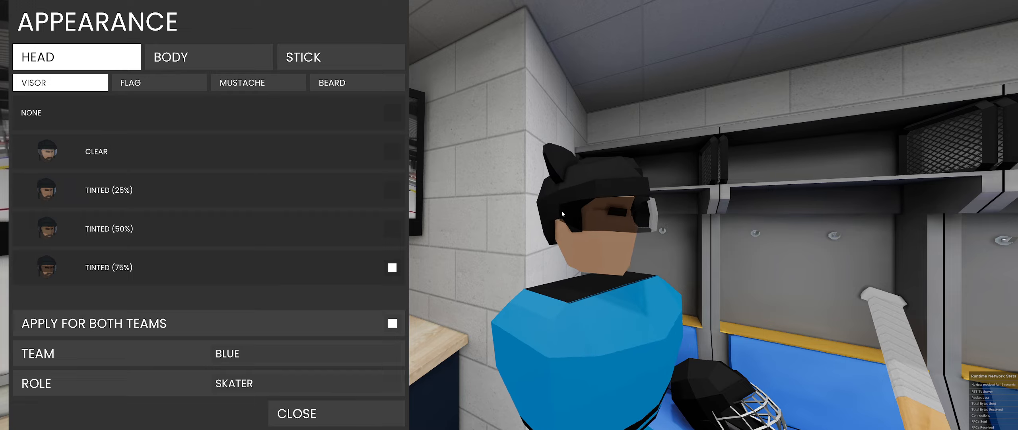
{"action": "left_click", "coordinate": [379, 413]}
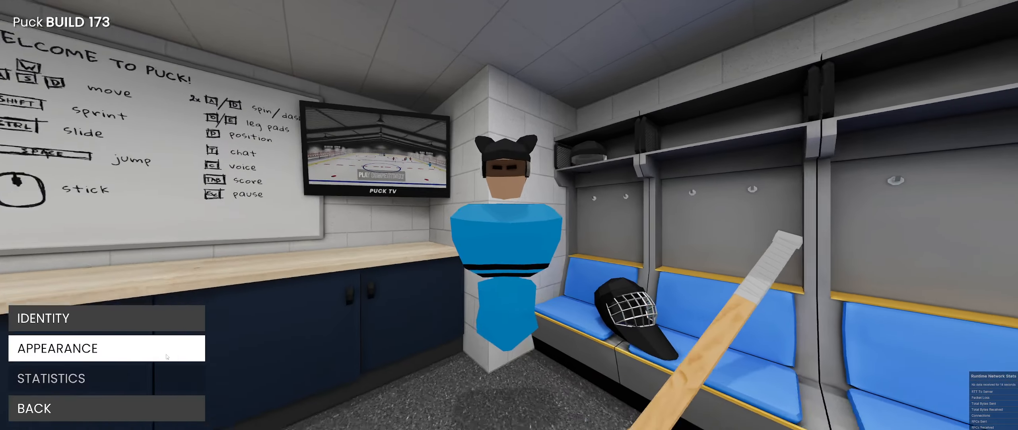
{"action": "left_click", "coordinate": [159, 406]}
- Join the PHL | Pre-Release Test server from the server browser
{"action": "left_click", "coordinate": [159, 319]}
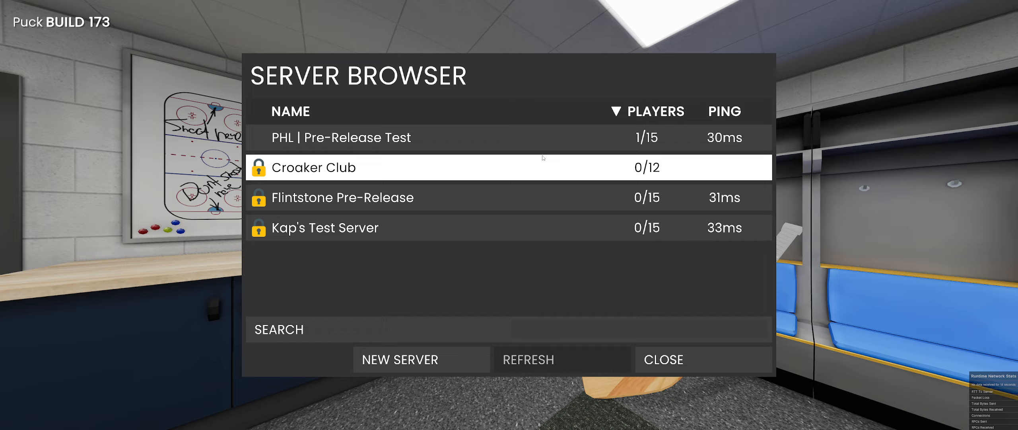
{"action": "left_click", "coordinate": [517, 167]}
{"action": "left_click", "coordinate": [652, 248]}
{"action": "left_click", "coordinate": [520, 138]}
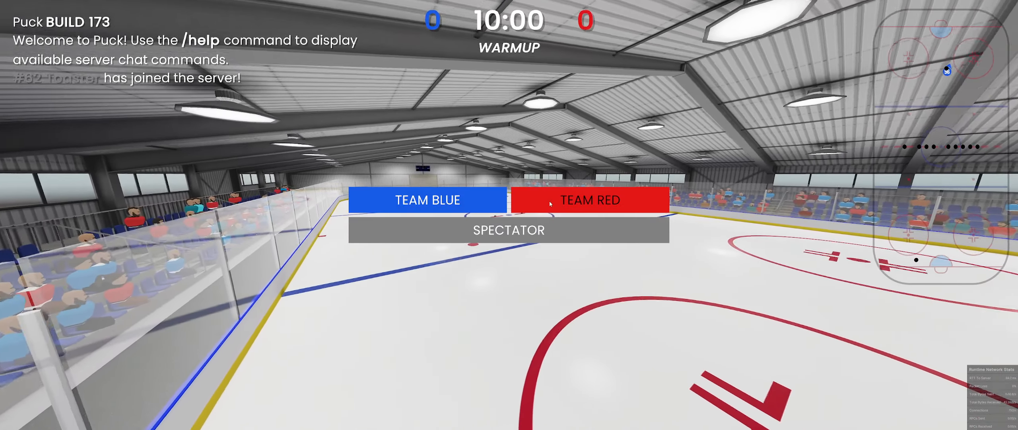
- Join the red team at center and skate up to the blue player to view the cat-ear helmet up close
{"action": "left_click", "coordinate": [550, 202]}
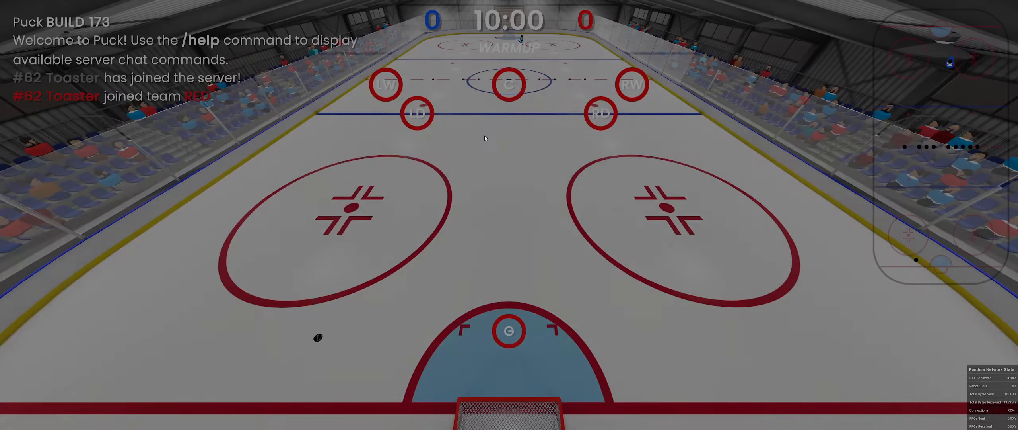
{"action": "key", "text": "w"}
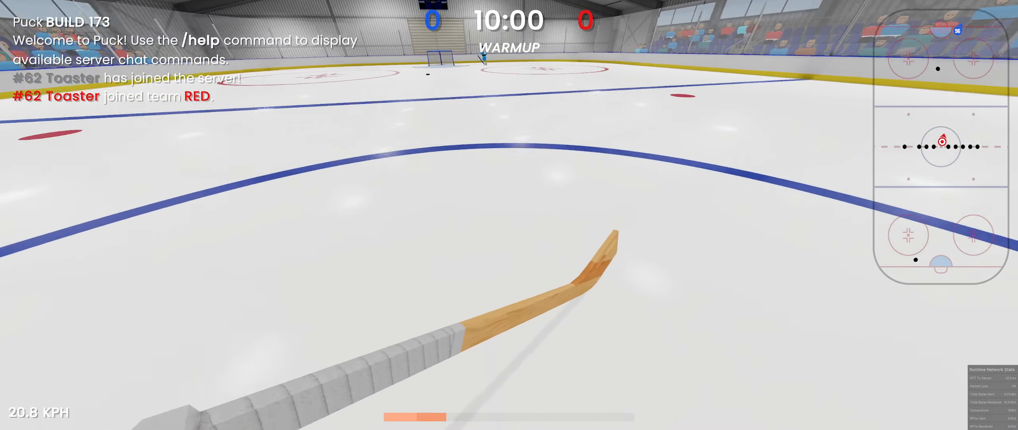
{"action": "key", "text": "d"}
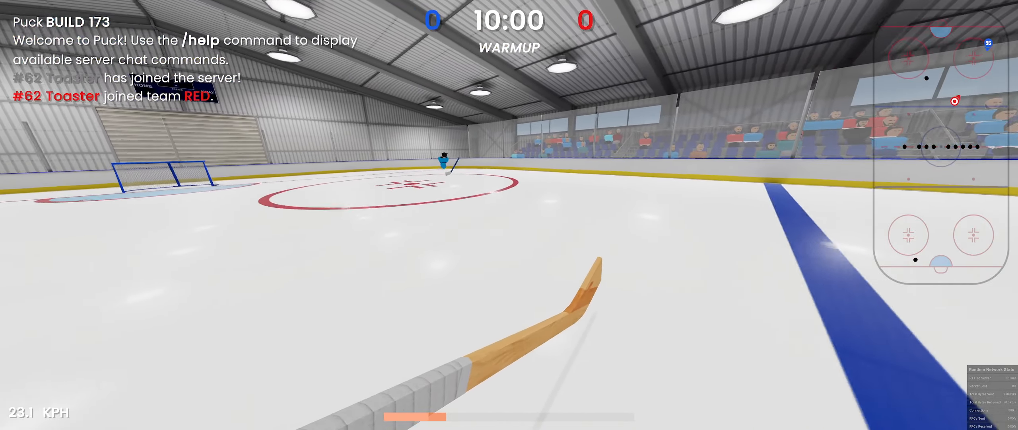
{"action": "key", "text": "s"}
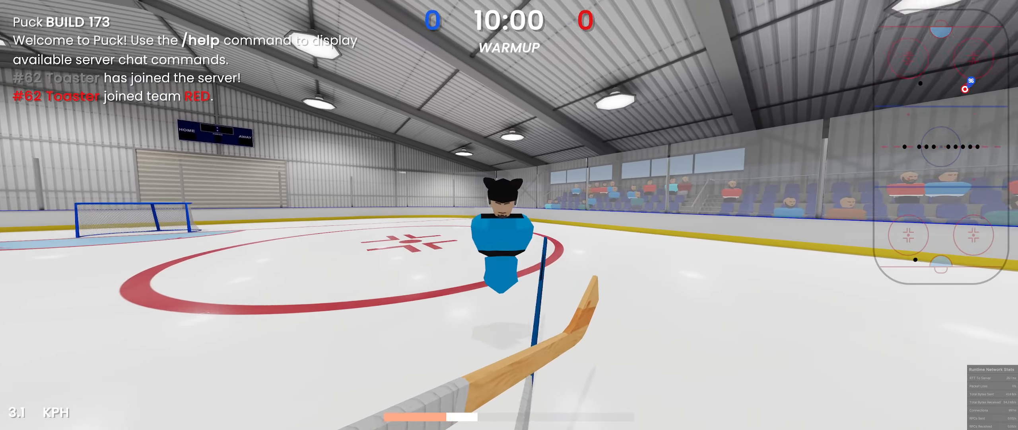
- Send the chat message "nice cat ears" and capture a screenshot region around the blue player's head and torso
{"action": "type", "text": "tnice cat ears"}
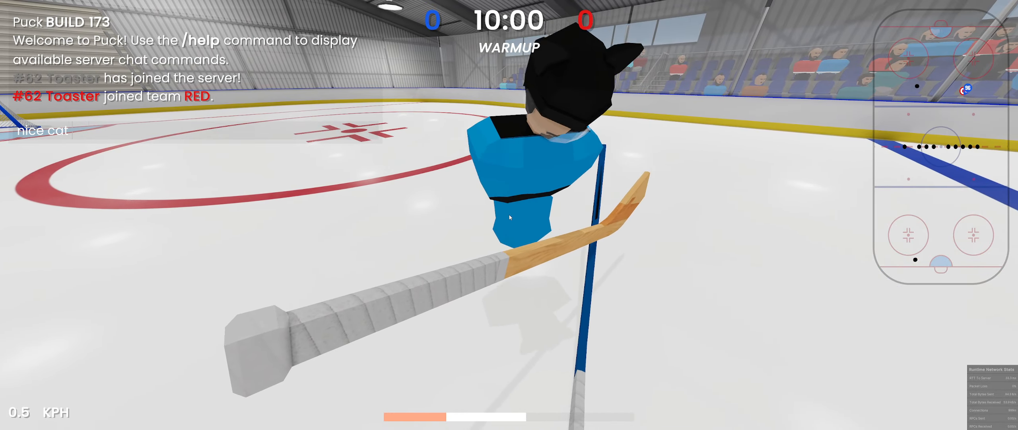
{"action": "key", "text": "Return"}
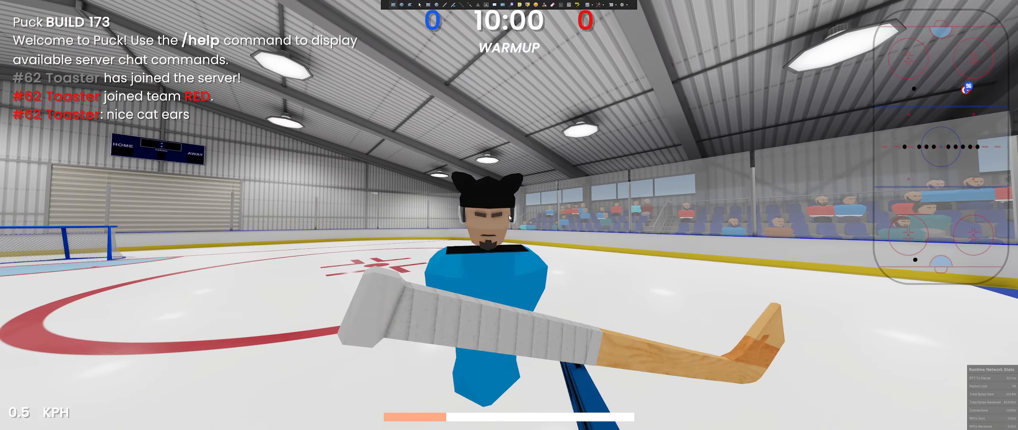
{"action": "key", "text": "Print"}
{"action": "left_click_drag", "start_coordinate": [371, 106], "coordinate": [648, 338]}
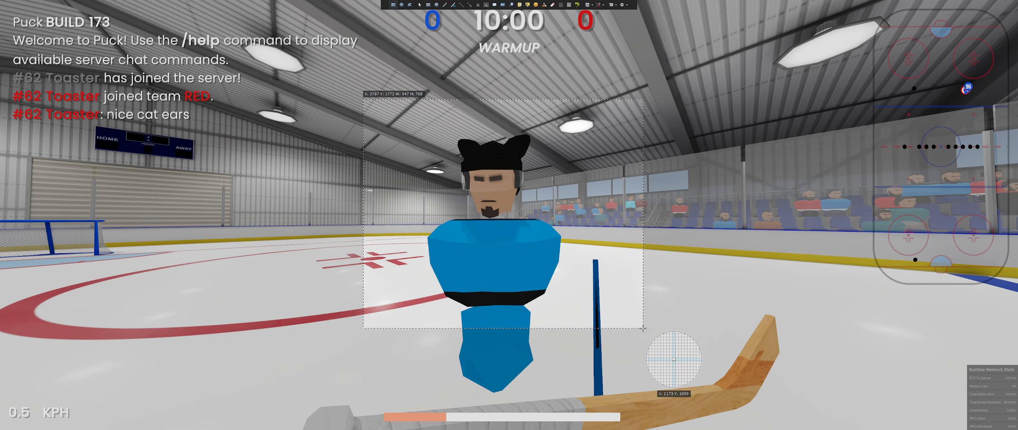
- Switch from the game to File Explorer and open the Puck_Data folder
{"action": "key", "text": "alt+Tab"}
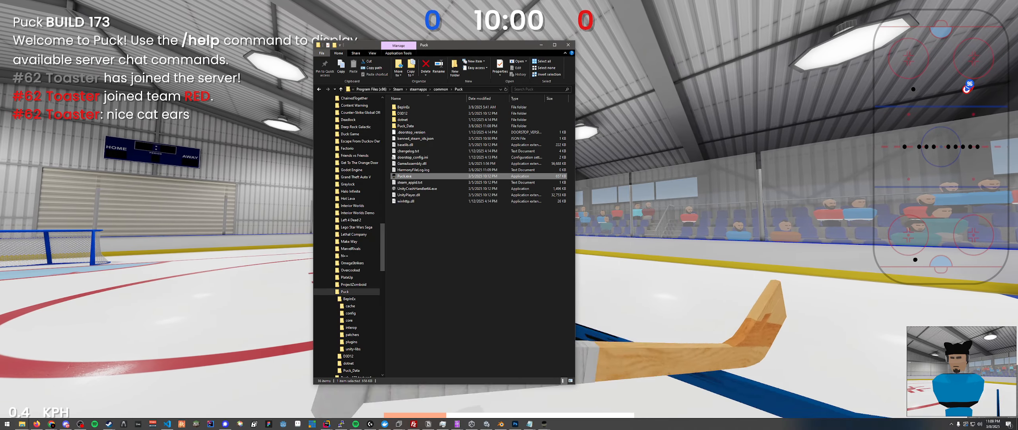
{"action": "key", "text": "alt+Tab"}
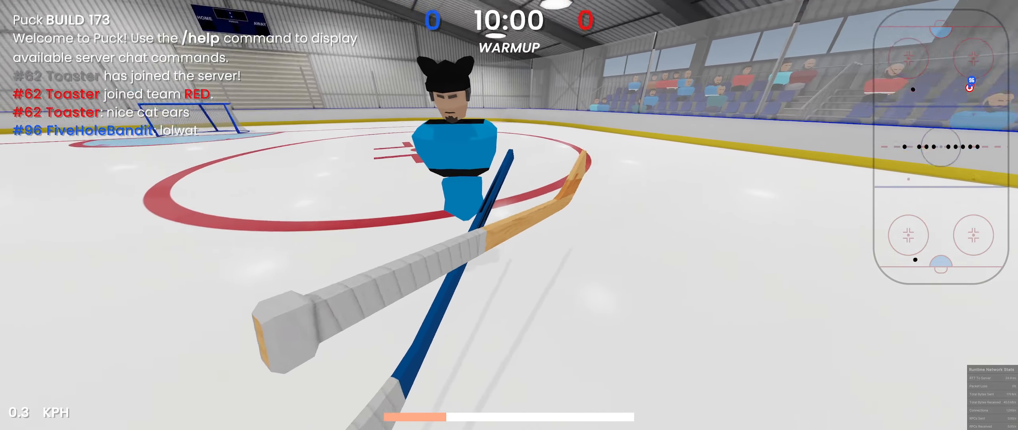
{"action": "key", "text": "alt+Tab"}
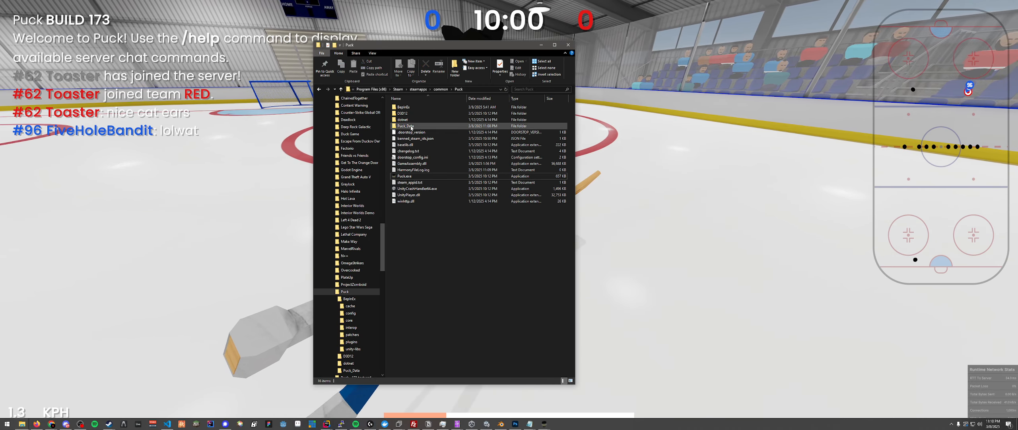
{"action": "double_click", "coordinate": [412, 126]}
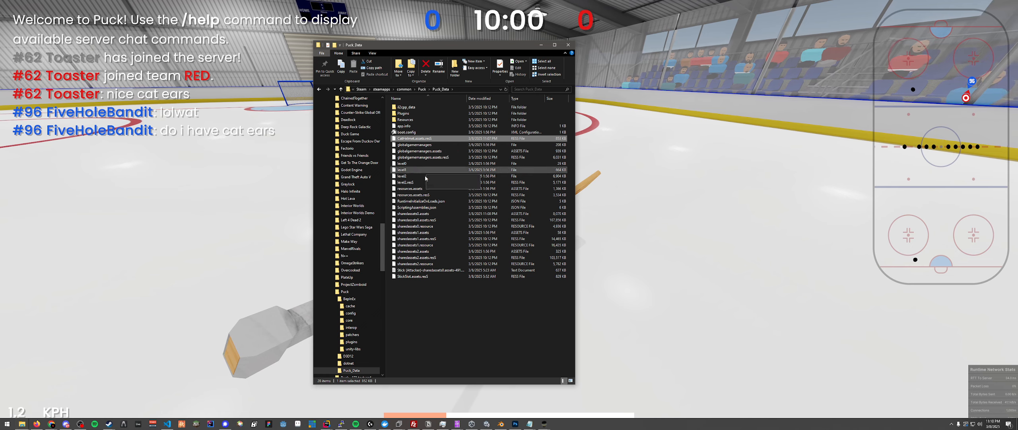
- Bring up the Notepad Helmet dump that references CatHelmet.assets.resS and reposition its window for review
{"action": "left_click", "coordinate": [529, 423]}
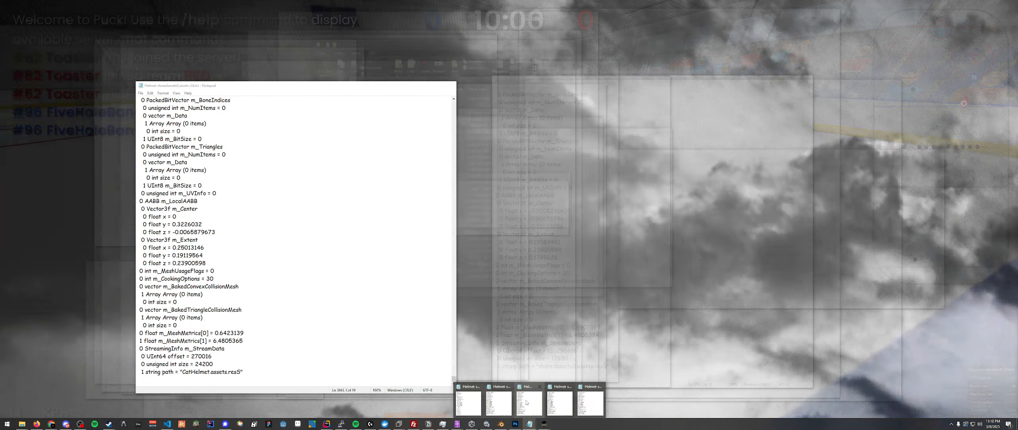
{"action": "left_click", "coordinate": [526, 402]}
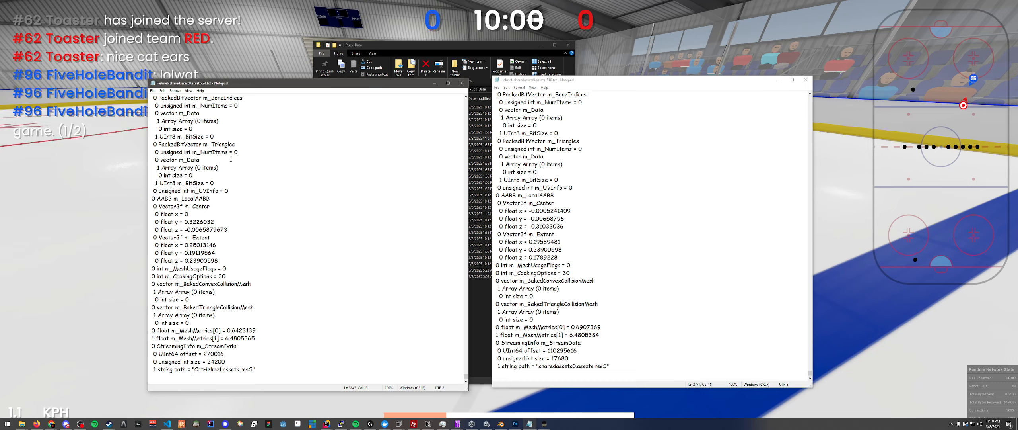
{"action": "left_click_drag", "start_coordinate": [254, 83], "coordinate": [316, 95]}
- Return to the Puck game and disconnect from the server
{"action": "left_click", "coordinate": [283, 66]}
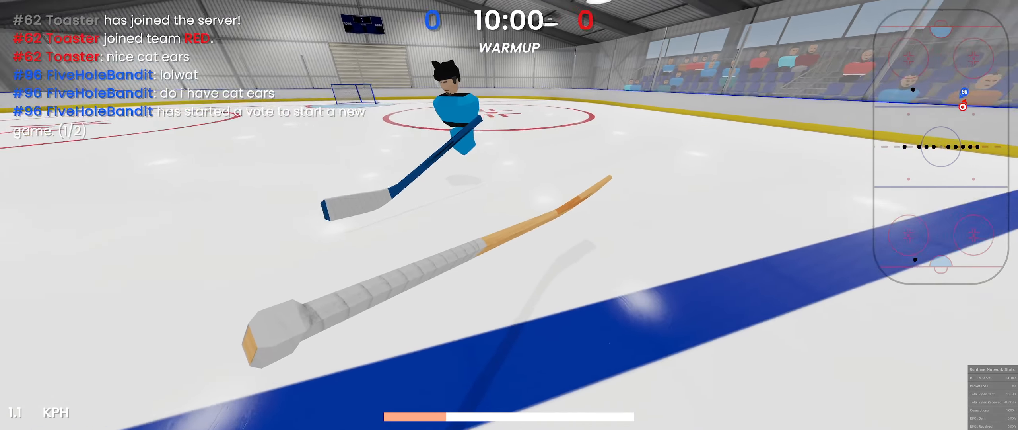
{"action": "key", "text": "Escape"}
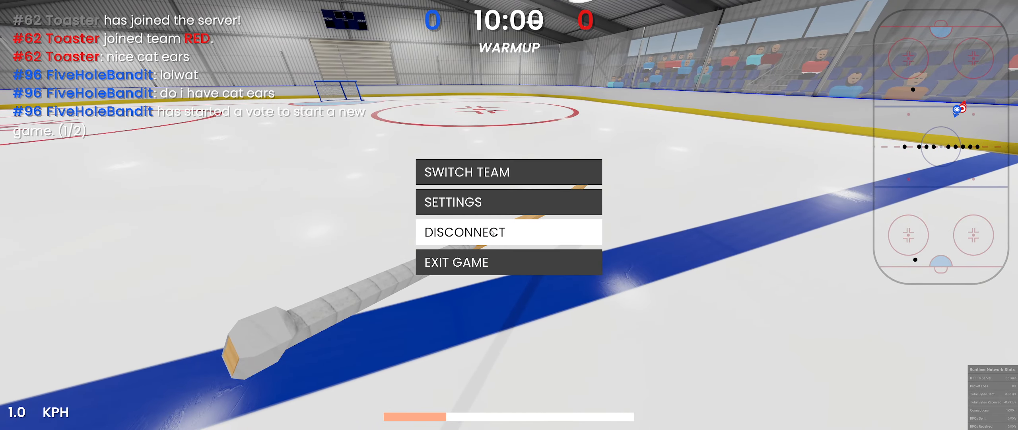
{"action": "left_click", "coordinate": [493, 233]}
- Check the Helmet dump in Notepad over the main menu, then go back to the game view
{"action": "key", "text": "alt+Tab"}
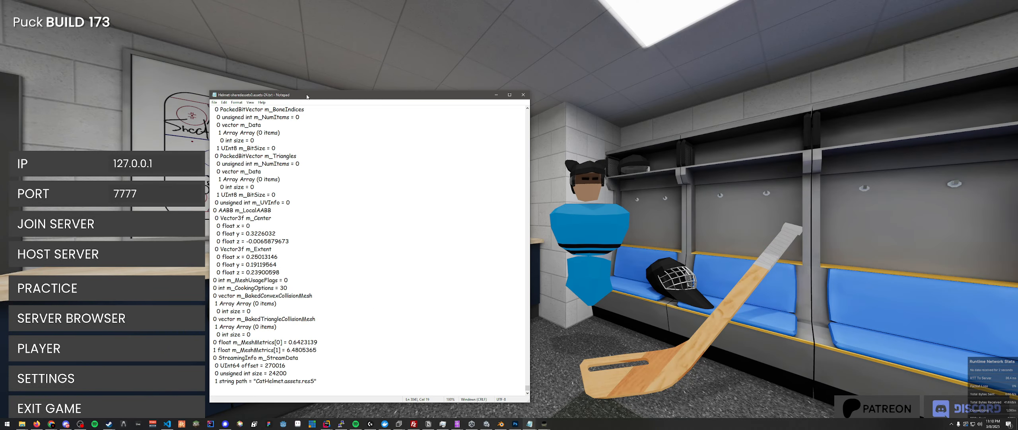
{"action": "left_click_drag", "start_coordinate": [307, 97], "coordinate": [311, 89]}
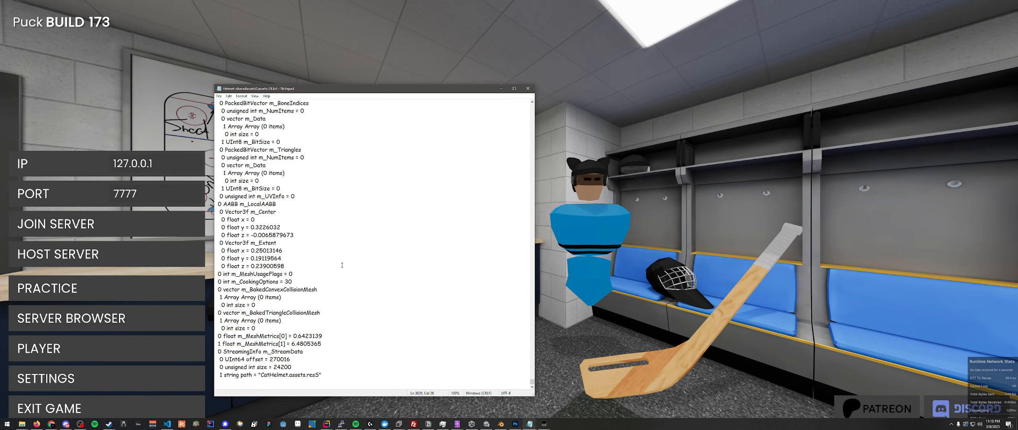
{"action": "key", "text": "alt+Tab"}
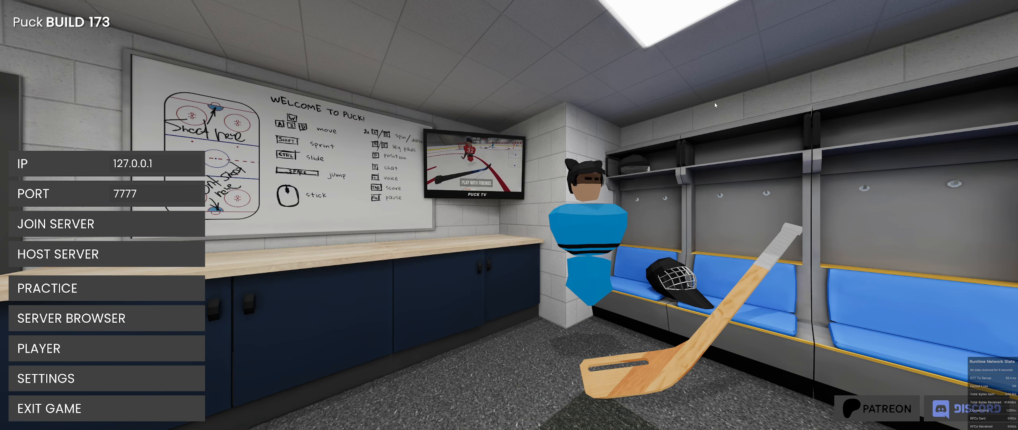
- Switch to Blender and examine the cat-ear helmet model from several angles
{"action": "key", "text": "super"}
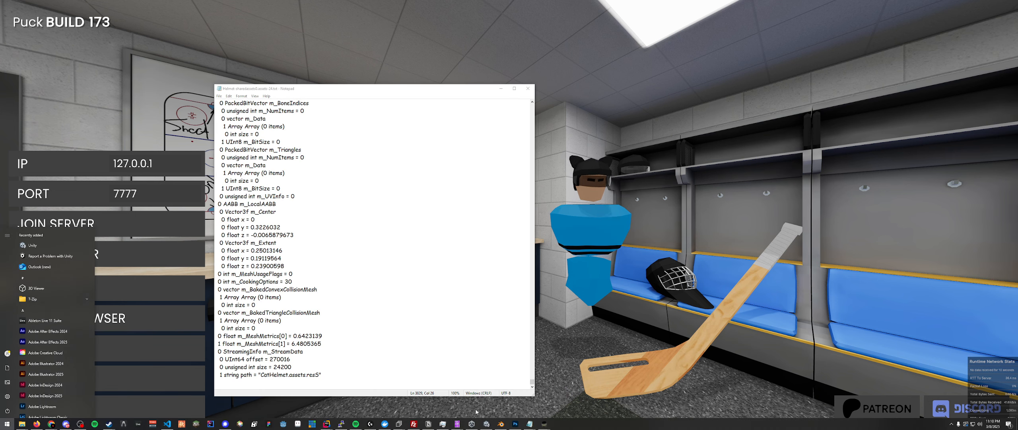
{"action": "mouse_move", "coordinate": [460, 424]}
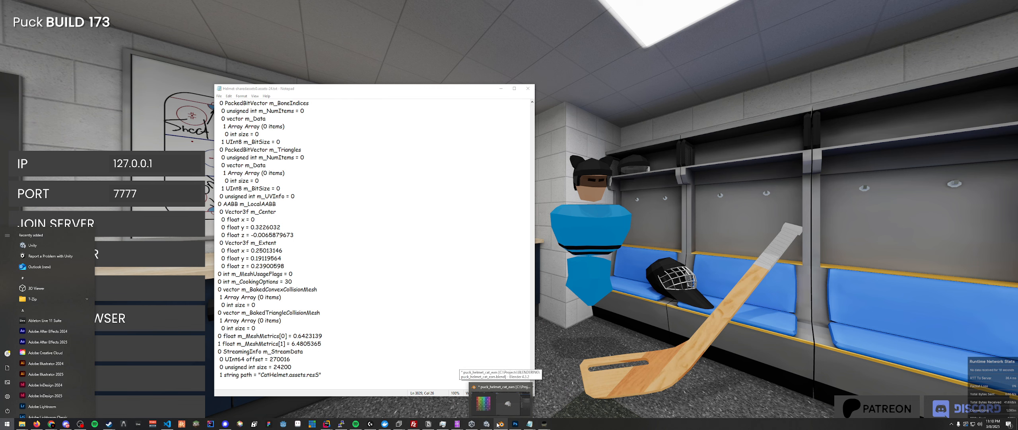
{"action": "left_click", "coordinate": [498, 424]}
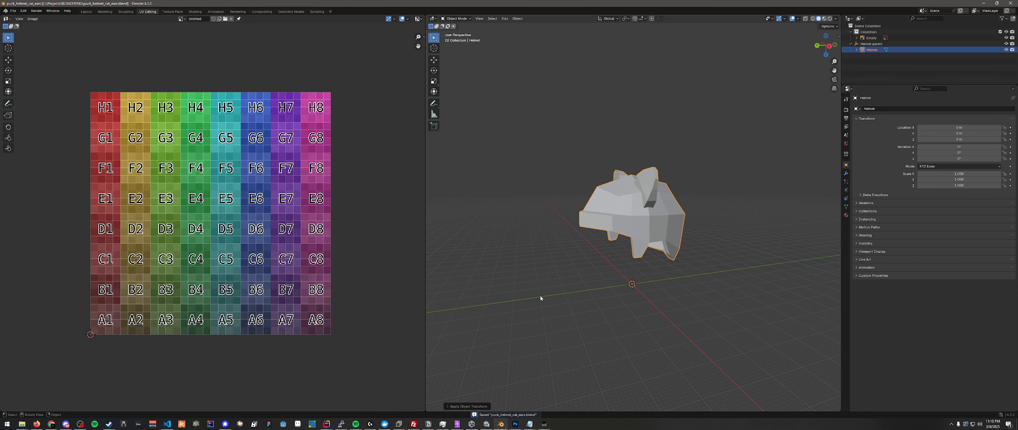
{"action": "mouse_move", "coordinate": [540, 297]}
{"action": "middle_mouse_down"}
{"action": "mouse_move", "coordinate": [555, 291]}
{"action": "mouse_move", "coordinate": [546, 287]}
{"action": "middle_mouse_up"}
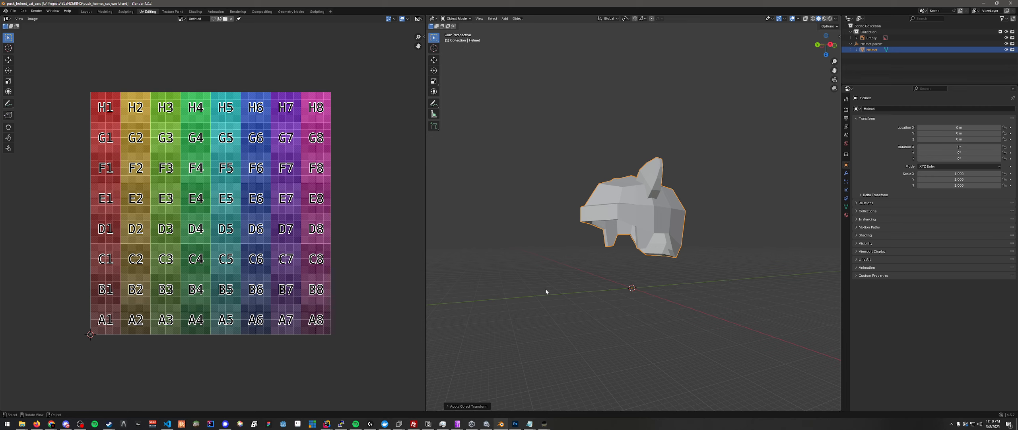
{"action": "middle_click_drag", "start_coordinate": [546, 291], "coordinate": [585, 296]}
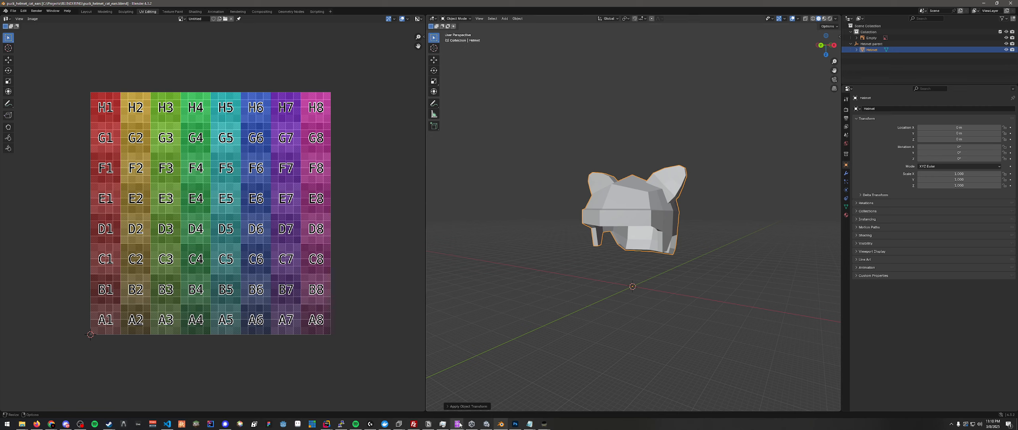
- Bring up both UABEA Assets Info windows and arrange them so both mesh lists are visible
{"action": "mouse_move", "coordinate": [460, 424]}
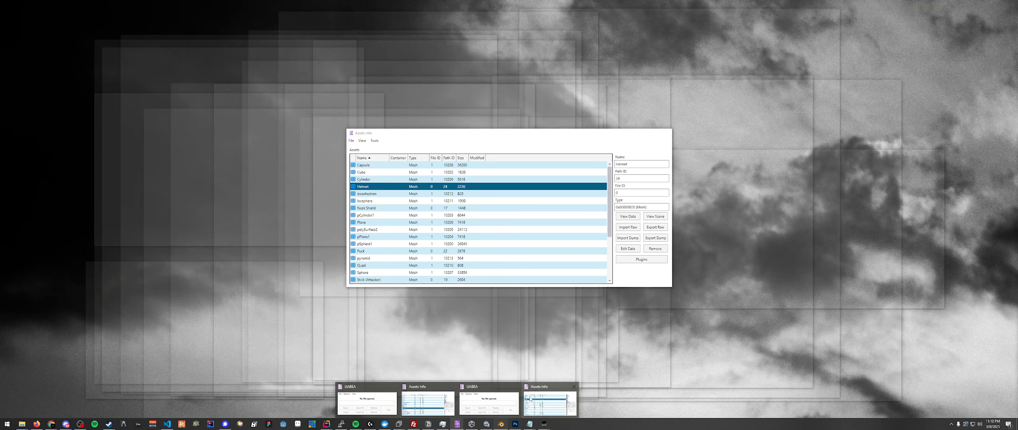
{"action": "left_click", "coordinate": [530, 397]}
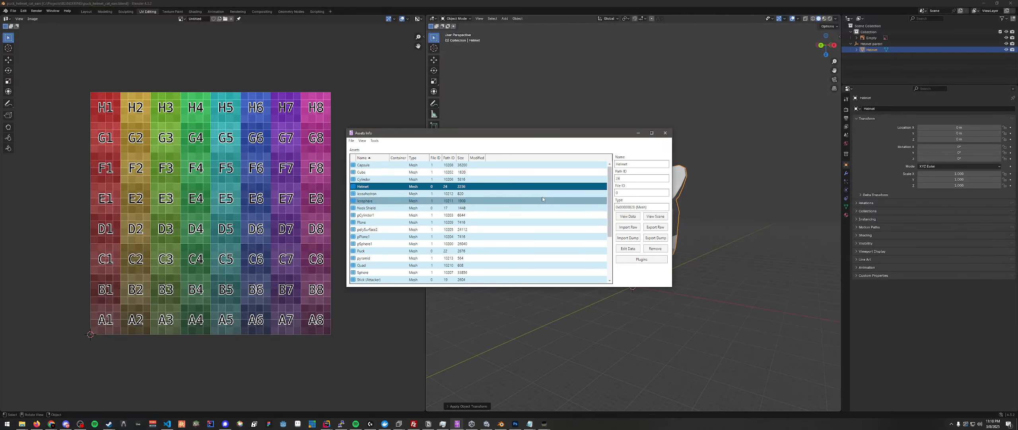
{"action": "left_click", "coordinate": [458, 424]}
{"action": "left_click", "coordinate": [488, 399]}
{"action": "left_click_drag", "start_coordinate": [696, 153], "coordinate": [595, 155]}
{"action": "left_click_drag", "start_coordinate": [781, 218], "coordinate": [767, 199]}
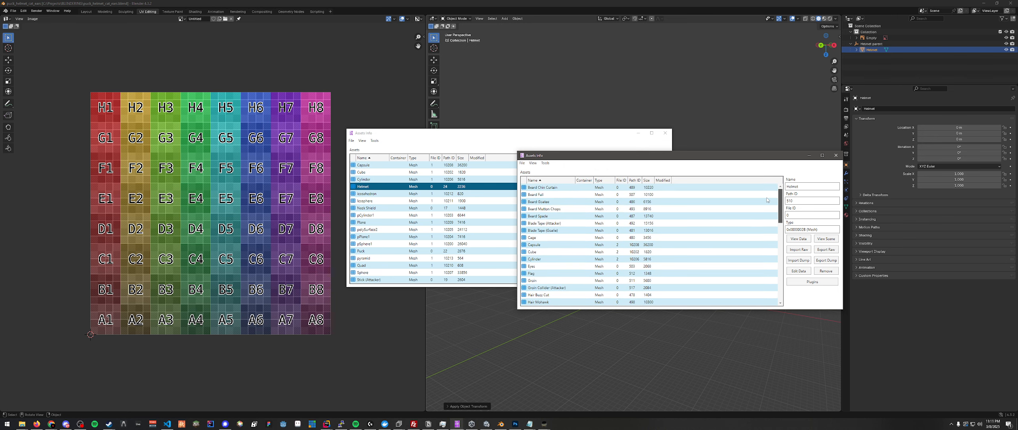
- Open sharedassets1.assets from the game's Puck_Data folder in UABEA
{"action": "left_click", "coordinate": [459, 424]}
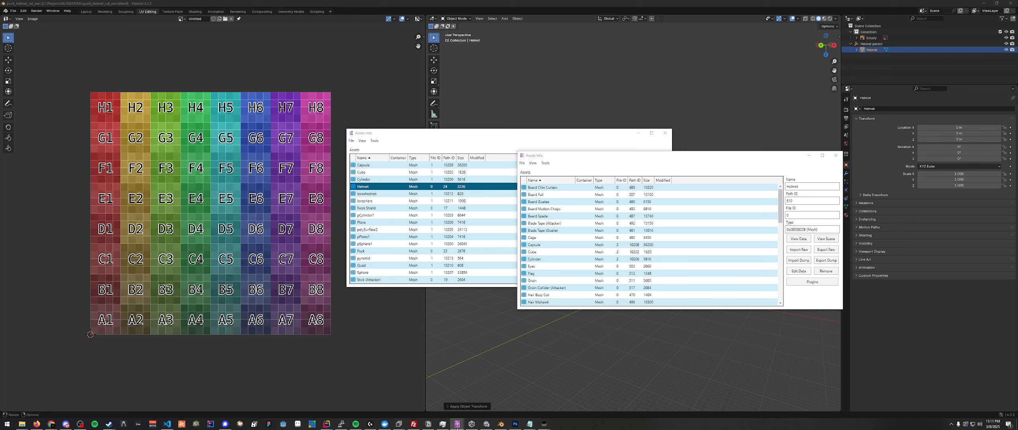
{"action": "left_click", "coordinate": [390, 399]}
{"action": "left_click", "coordinate": [458, 185]}
{"action": "left_click", "coordinate": [466, 194]}
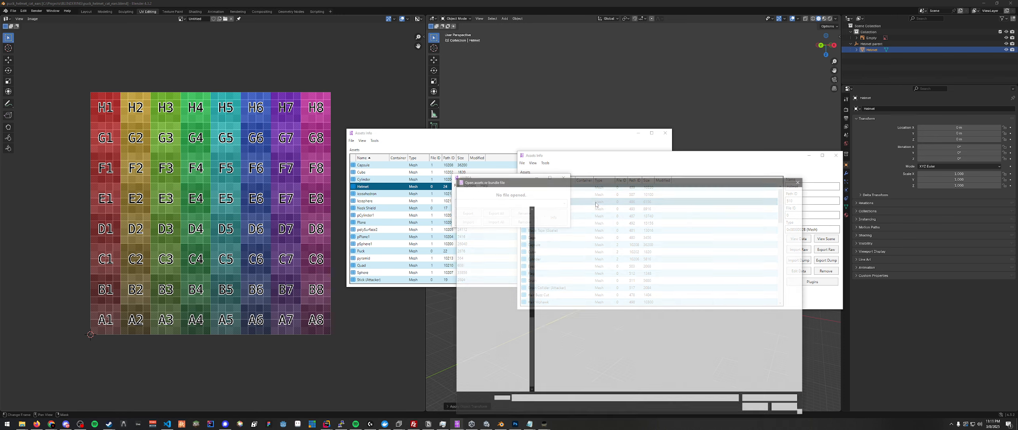
{"action": "right_click", "coordinate": [28, 424]}
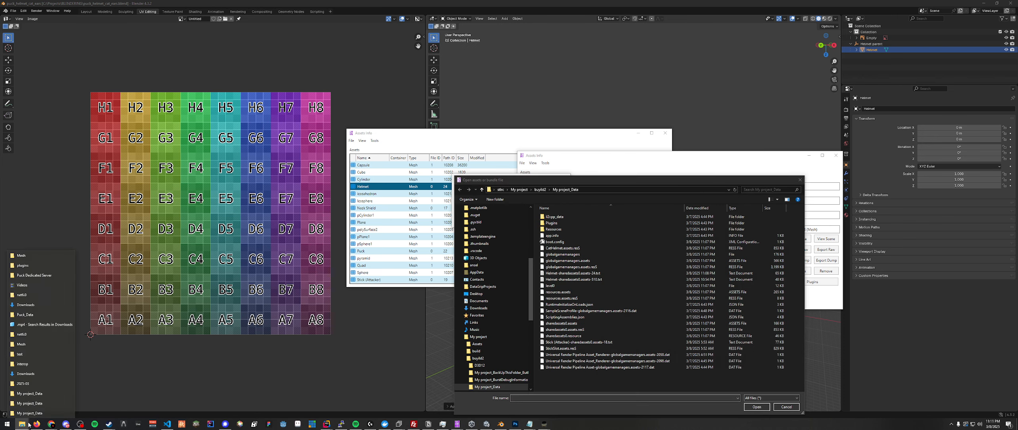
{"action": "left_click", "coordinate": [25, 314]}
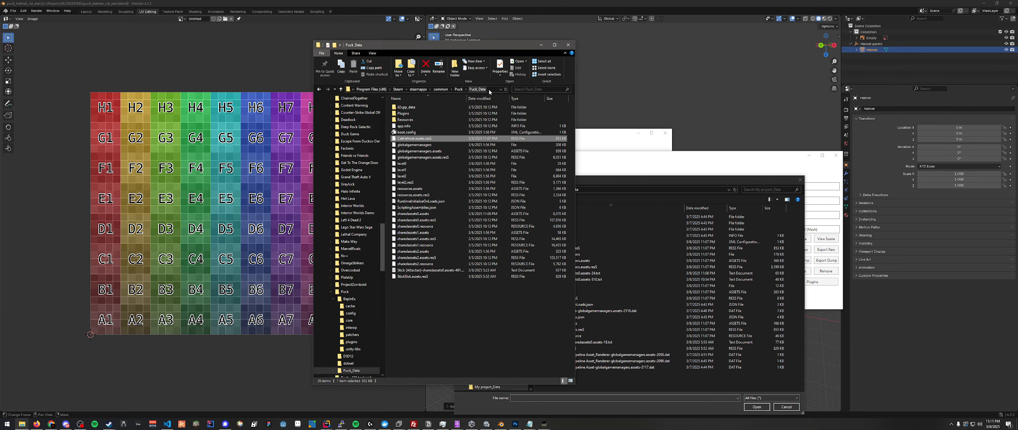
{"action": "left_click", "coordinate": [615, 187]}
{"action": "type", "text": "C:\\Program Files (x86)\\Steam\\steamapps\\common\\Puck\\Puck_Data"}
{"action": "key", "text": "Return"}
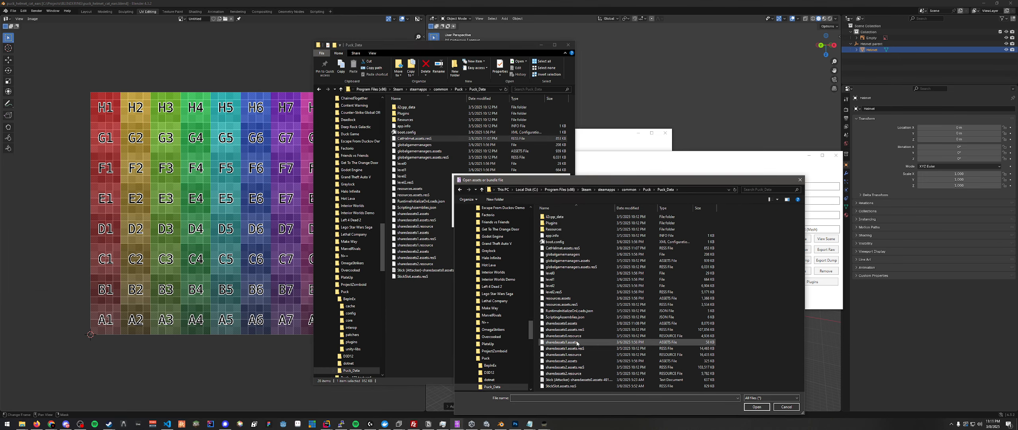
{"action": "left_click", "coordinate": [756, 406]}
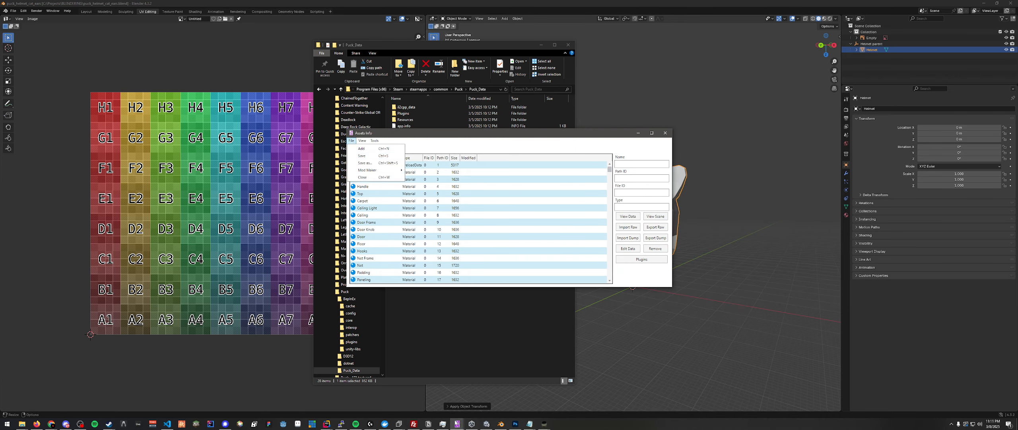
- Open the level2 file from the game's Puck_Data folder in UABEA
{"action": "left_click", "coordinate": [442, 423]}
{"action": "left_click", "coordinate": [457, 423]}
{"action": "left_click", "coordinate": [367, 402]}
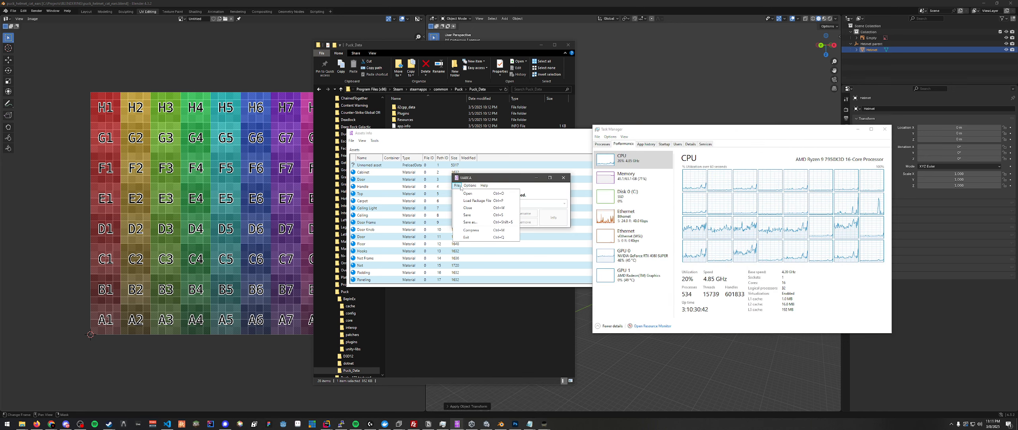
{"action": "left_click", "coordinate": [467, 193]}
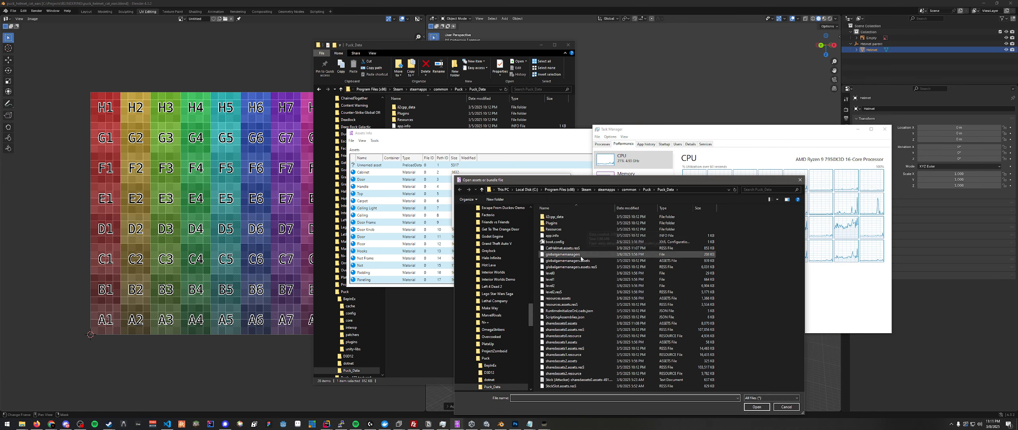
{"action": "left_click", "coordinate": [562, 273]}
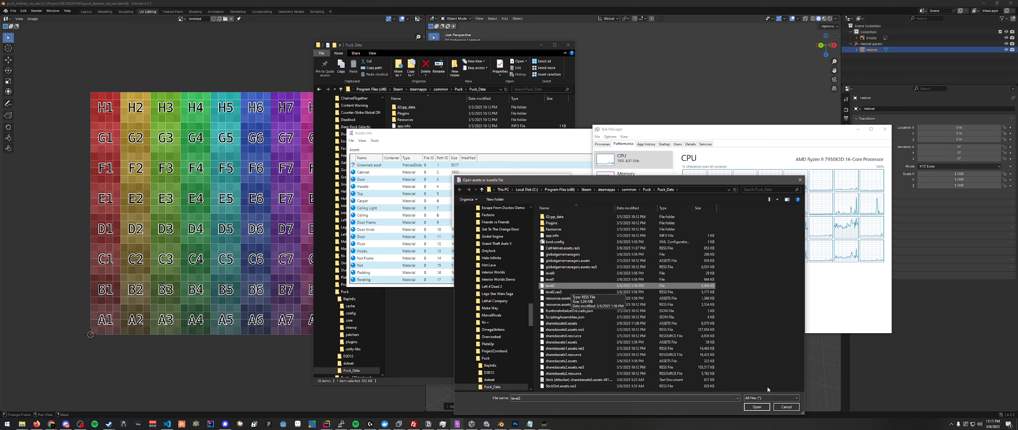
{"action": "left_click", "coordinate": [756, 406]}
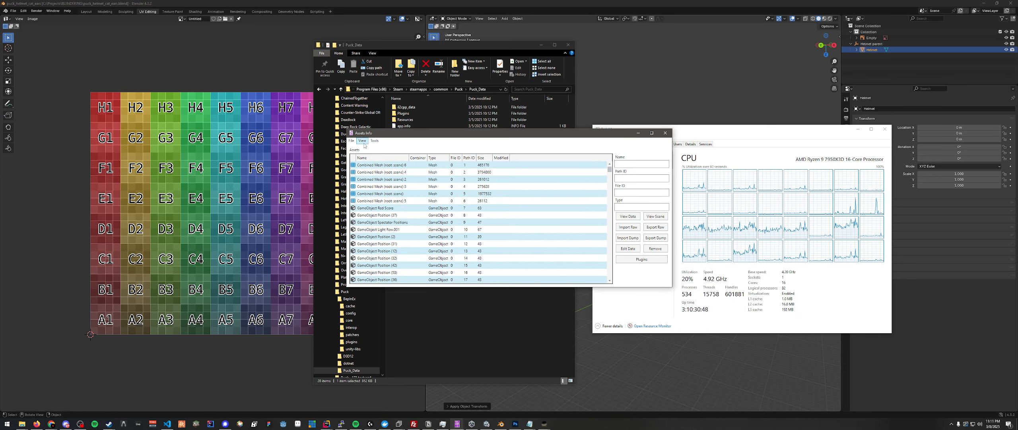
- Look through the Combined Mesh (root scene) entries and the GameObject entries below them in the level2 asset list
{"action": "left_click", "coordinate": [378, 166]}
{"action": "left_click", "coordinate": [386, 187]}
{"action": "left_click", "coordinate": [390, 201]}
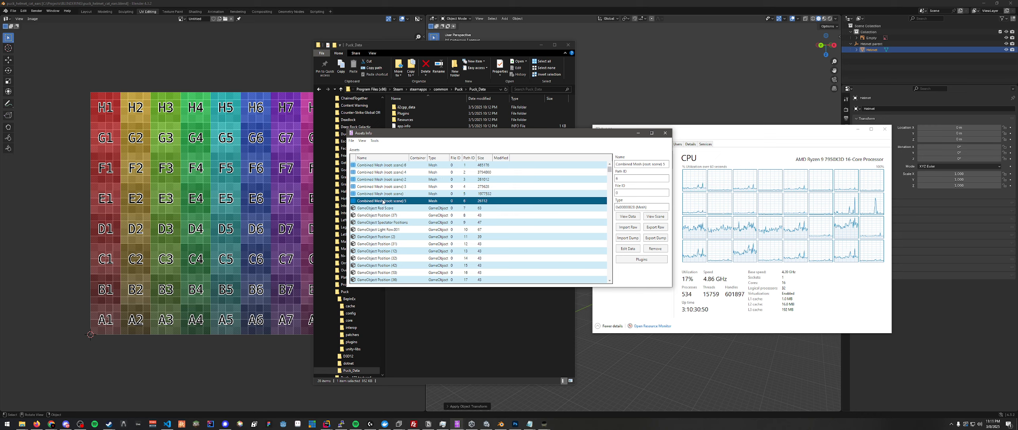
{"action": "left_click", "coordinate": [408, 166]}
{"action": "scroll", "coordinate": [412, 192], "scroll_direction": "down", "scroll_amount": 4}
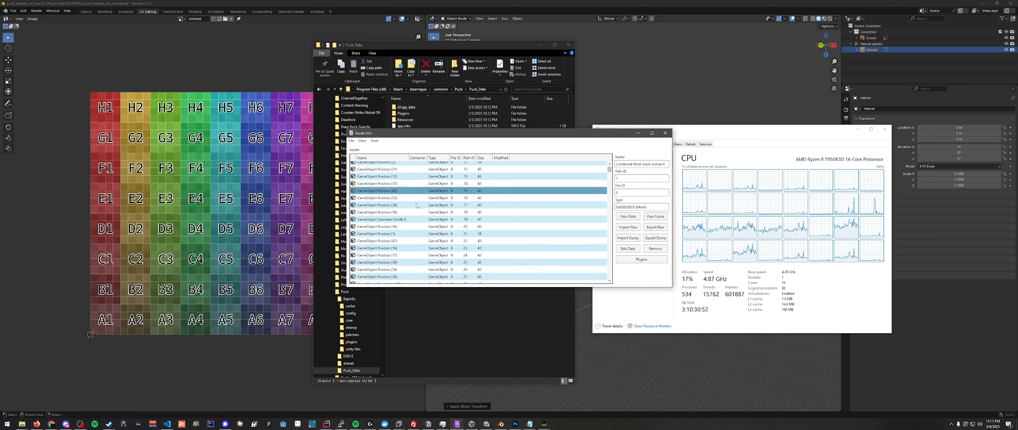
{"action": "scroll", "coordinate": [414, 199], "scroll_direction": "up", "scroll_amount": 4}
- Switch to Puck, start a practice session, and bring the Assets Info window up over the rink
{"action": "left_click", "coordinate": [545, 423]}
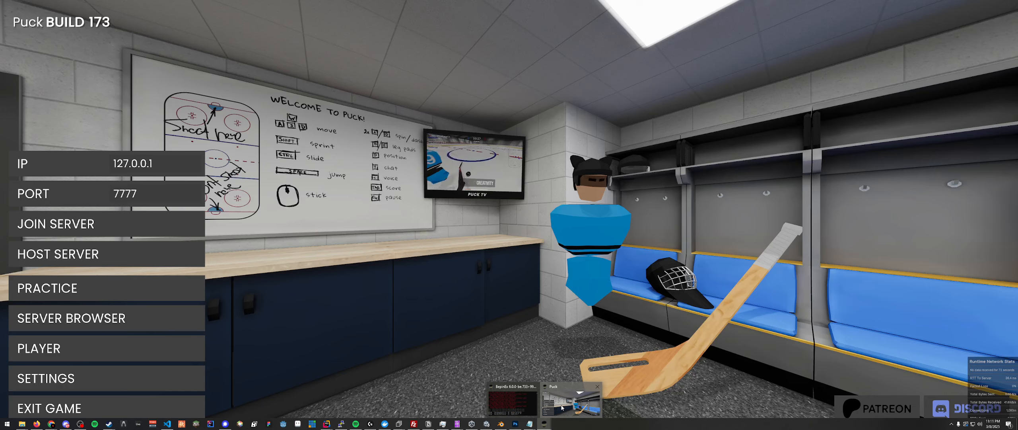
{"action": "left_click", "coordinate": [103, 289]}
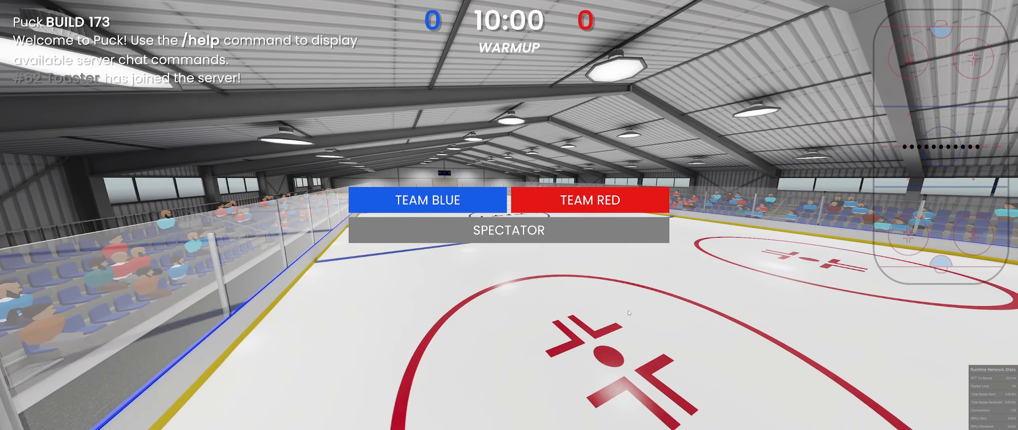
{"action": "key", "text": "alt+Tab"}
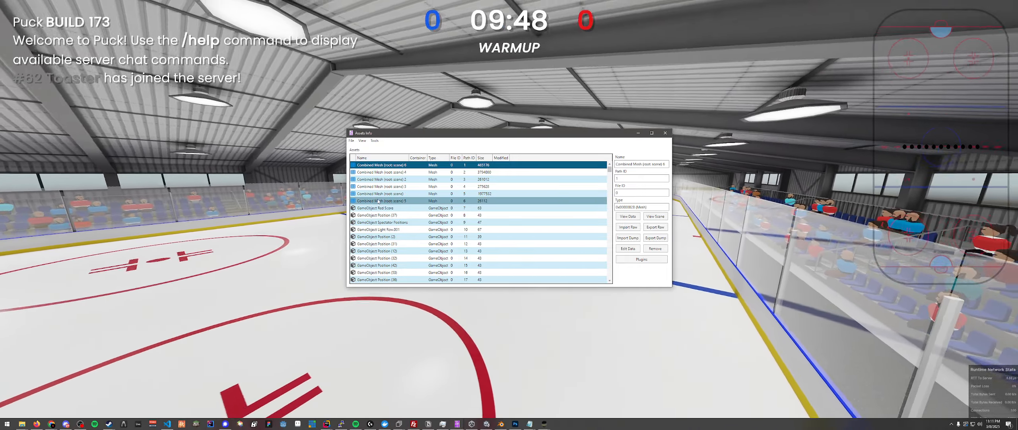
- Examine the details of the individual Combined Mesh (root scene) entries against the rink in the game
{"action": "left_click", "coordinate": [381, 187]}
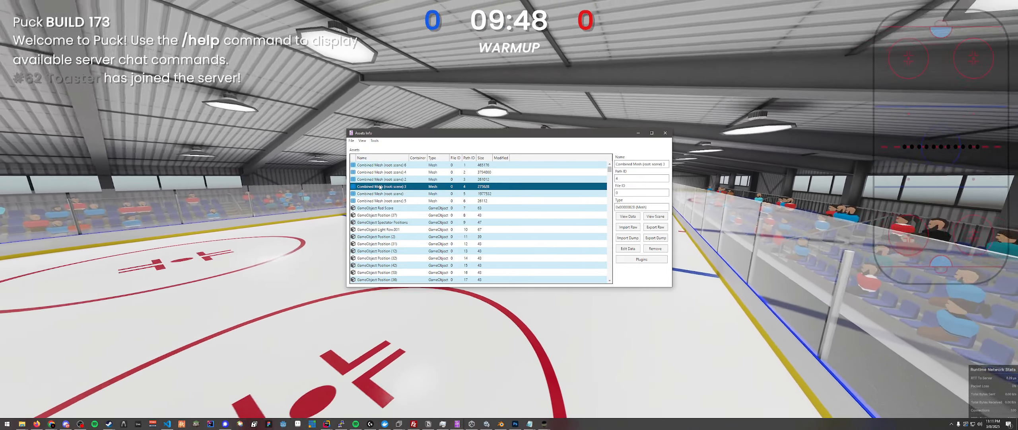
{"action": "left_click", "coordinate": [385, 173]}
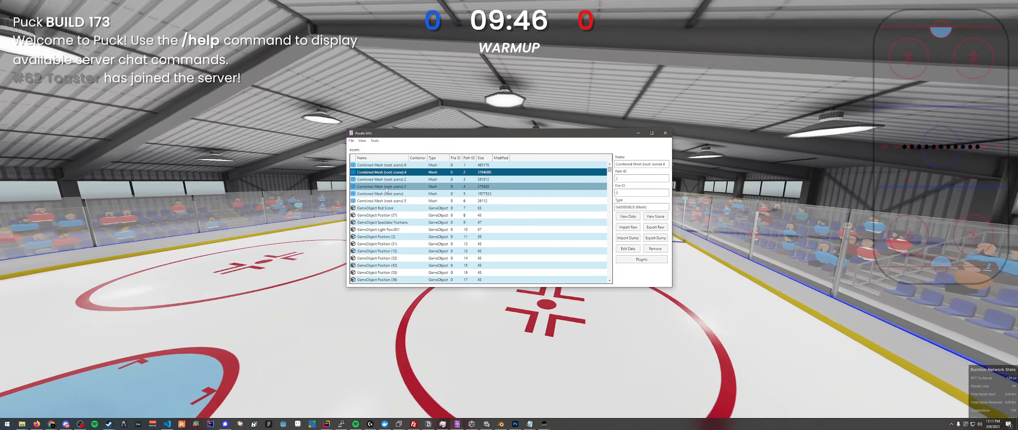
{"action": "left_click", "coordinate": [390, 194]}
{"action": "left_click", "coordinate": [397, 179]}
{"action": "left_click", "coordinate": [402, 166]}
{"action": "left_click", "coordinate": [403, 193]}
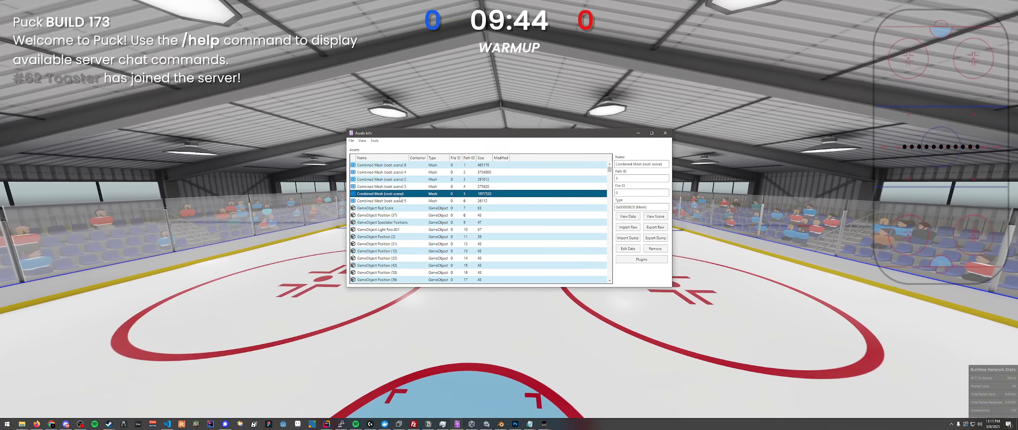
{"action": "left_click", "coordinate": [403, 200]}
{"action": "left_click", "coordinate": [402, 173]}
{"action": "left_click", "coordinate": [402, 166]}
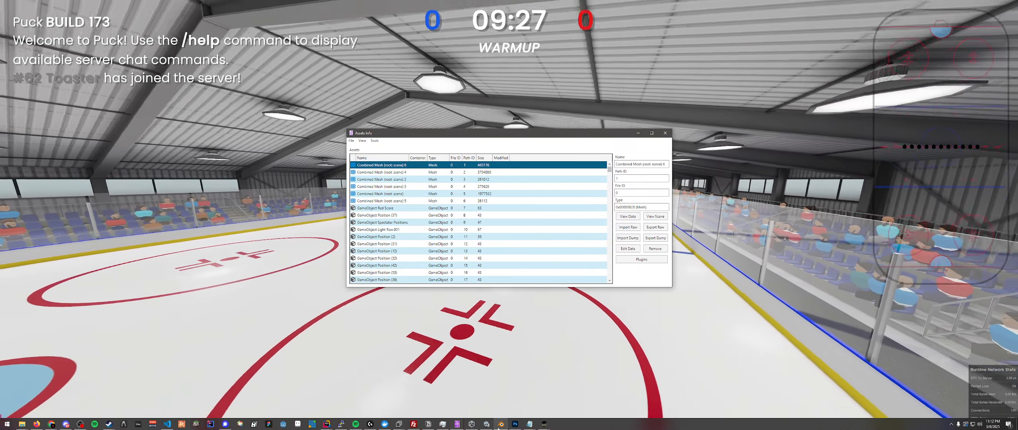
- Switch to Blender and view the cat-ear helmet model from another angle
{"action": "left_click", "coordinate": [501, 423]}
{"action": "middle_click_drag", "start_coordinate": [588, 245], "coordinate": [642, 191]}
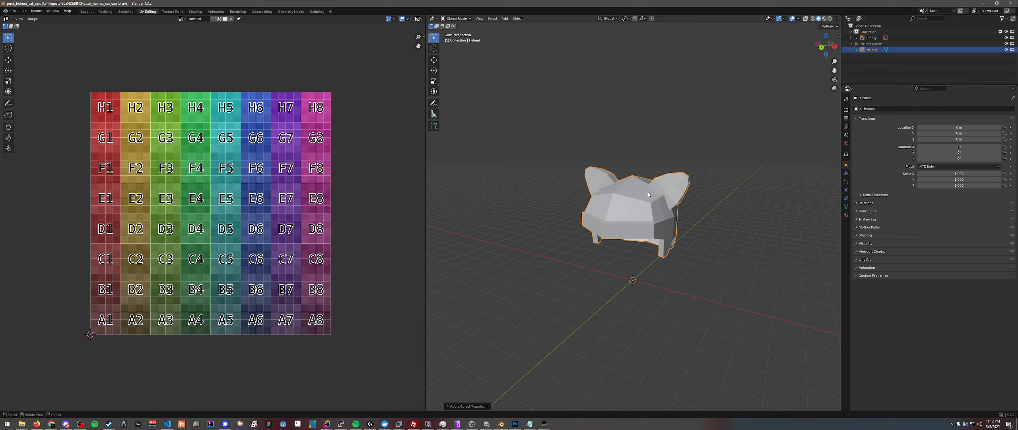
{"action": "key", "text": "alt+Tab"}
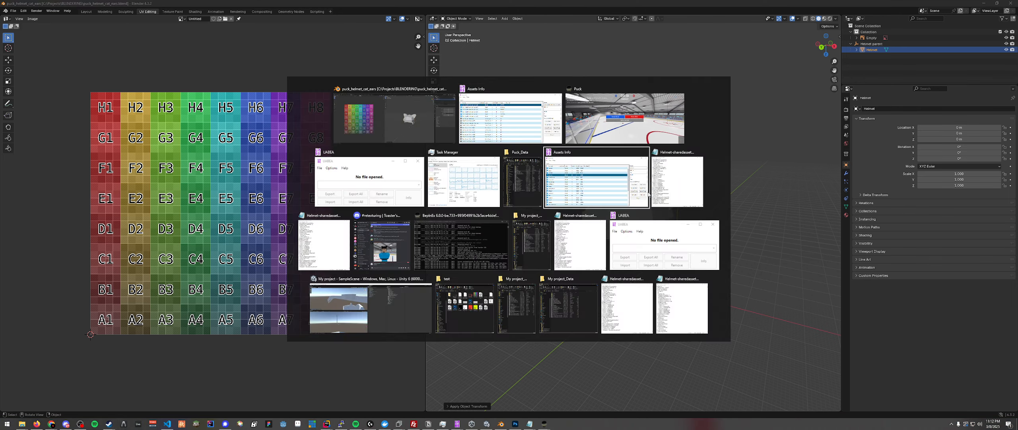
{"action": "key", "text": "Escape"}
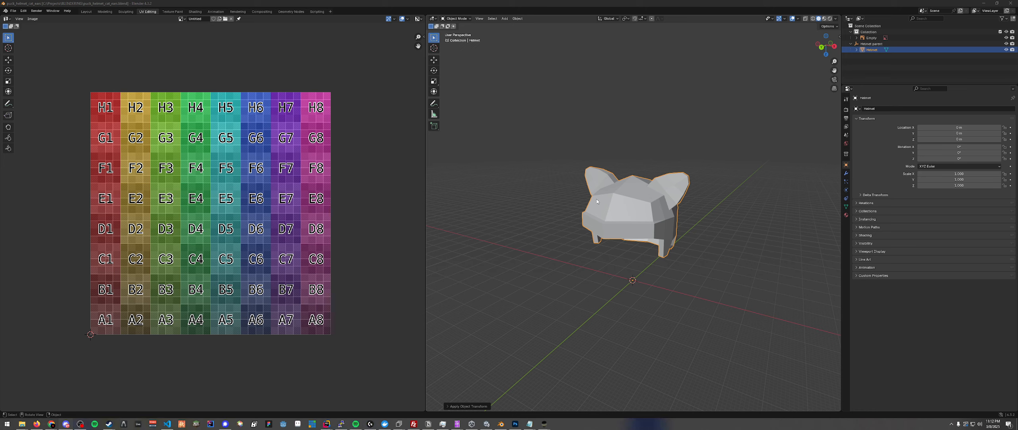